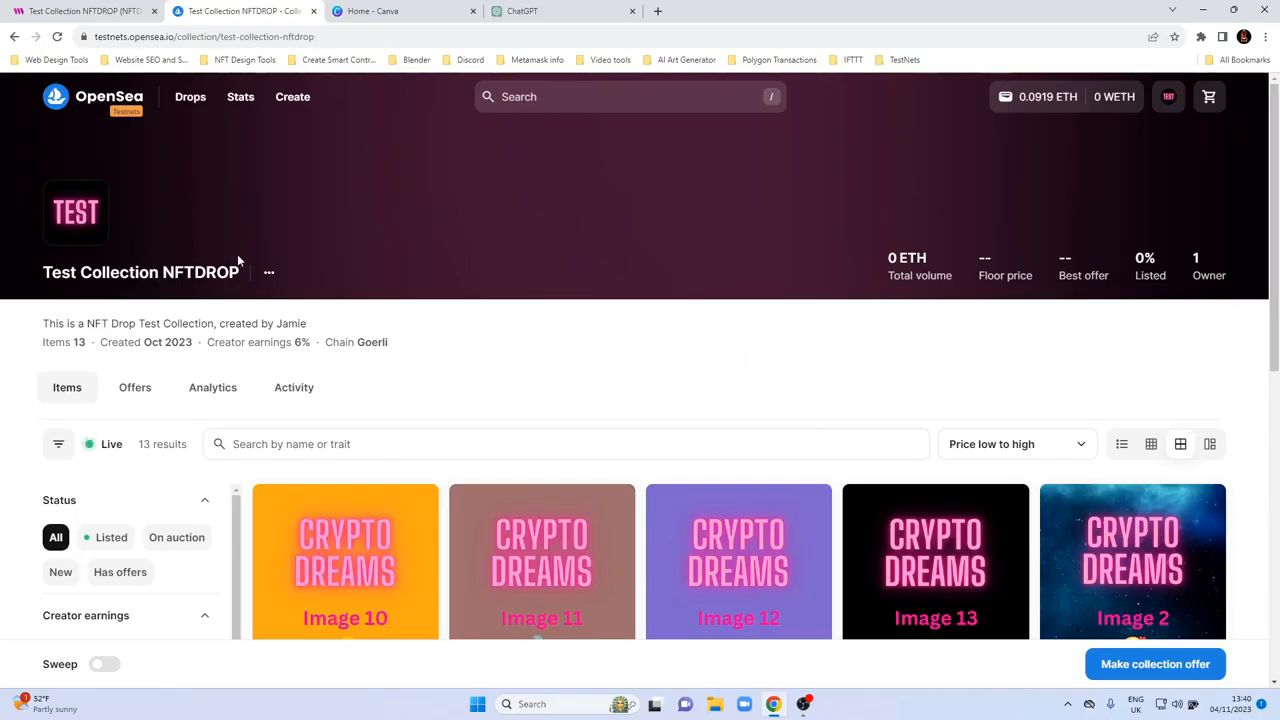
# Step: Review the collections and items created by the profile and open Test Collection NFTDROP
pyautogui.moveTo(1168, 97)
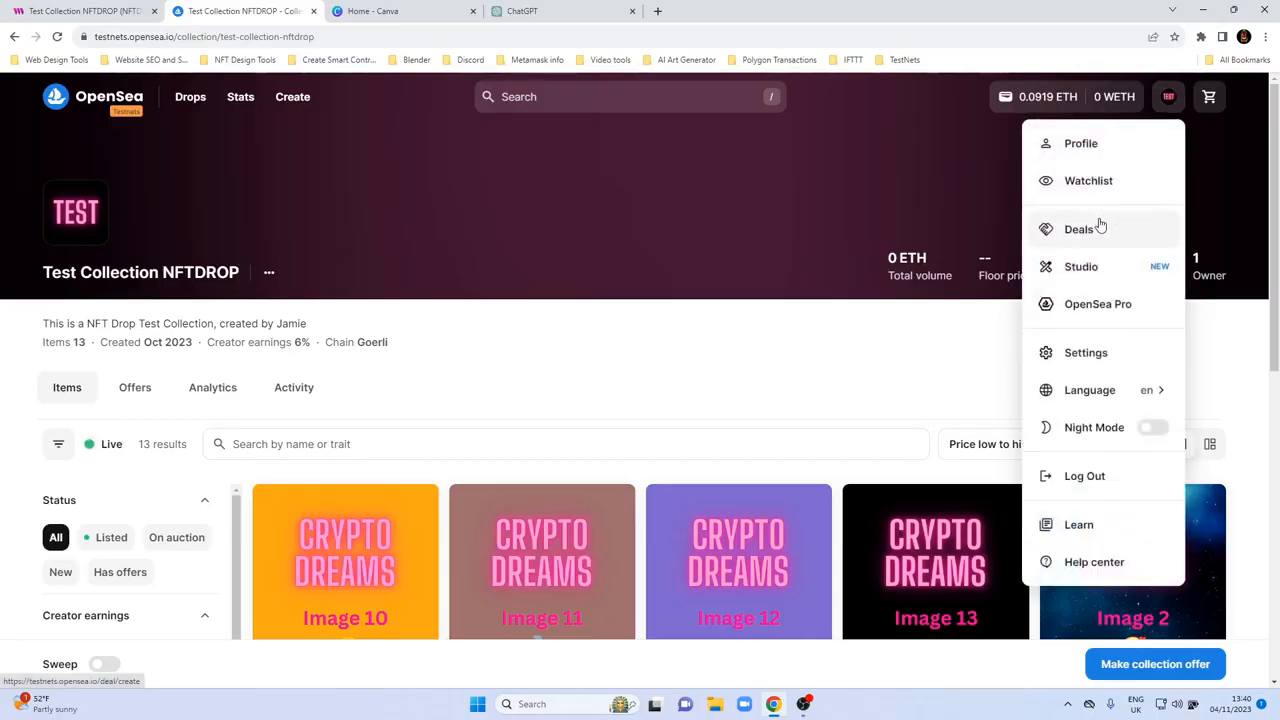
pyautogui.click(1082, 144)
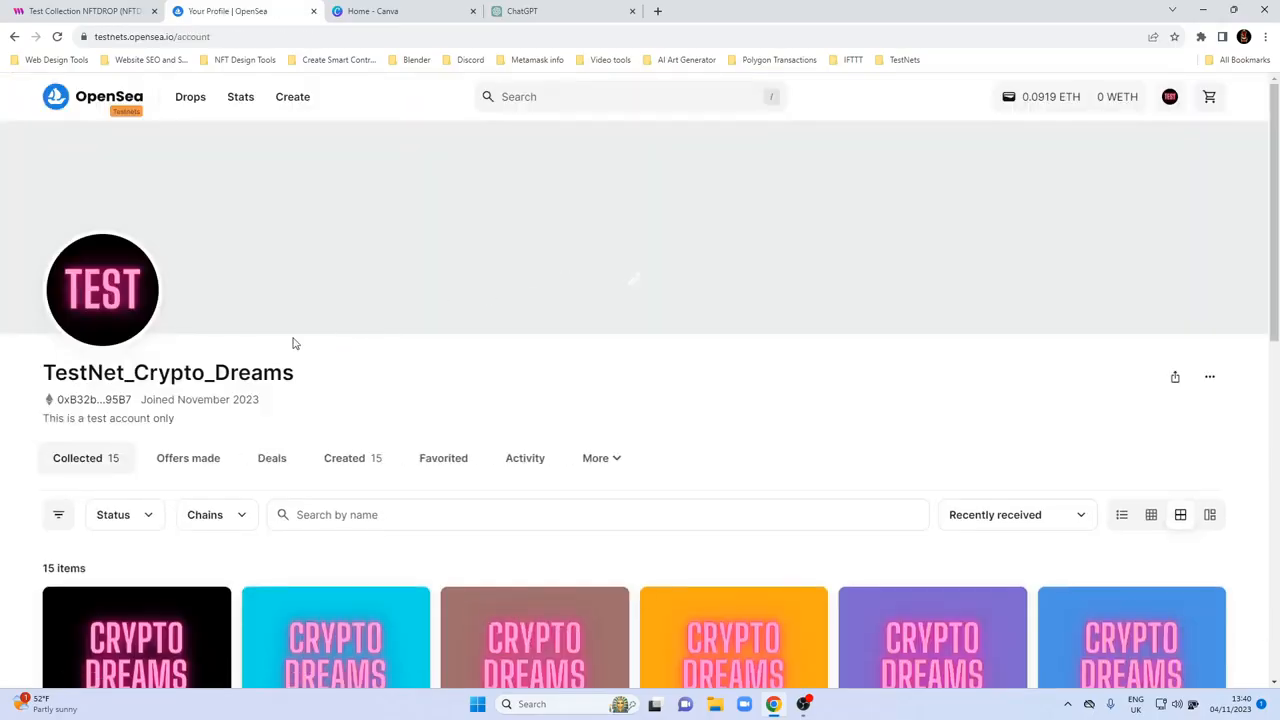
pyautogui.scroll(-1, 286, 446)
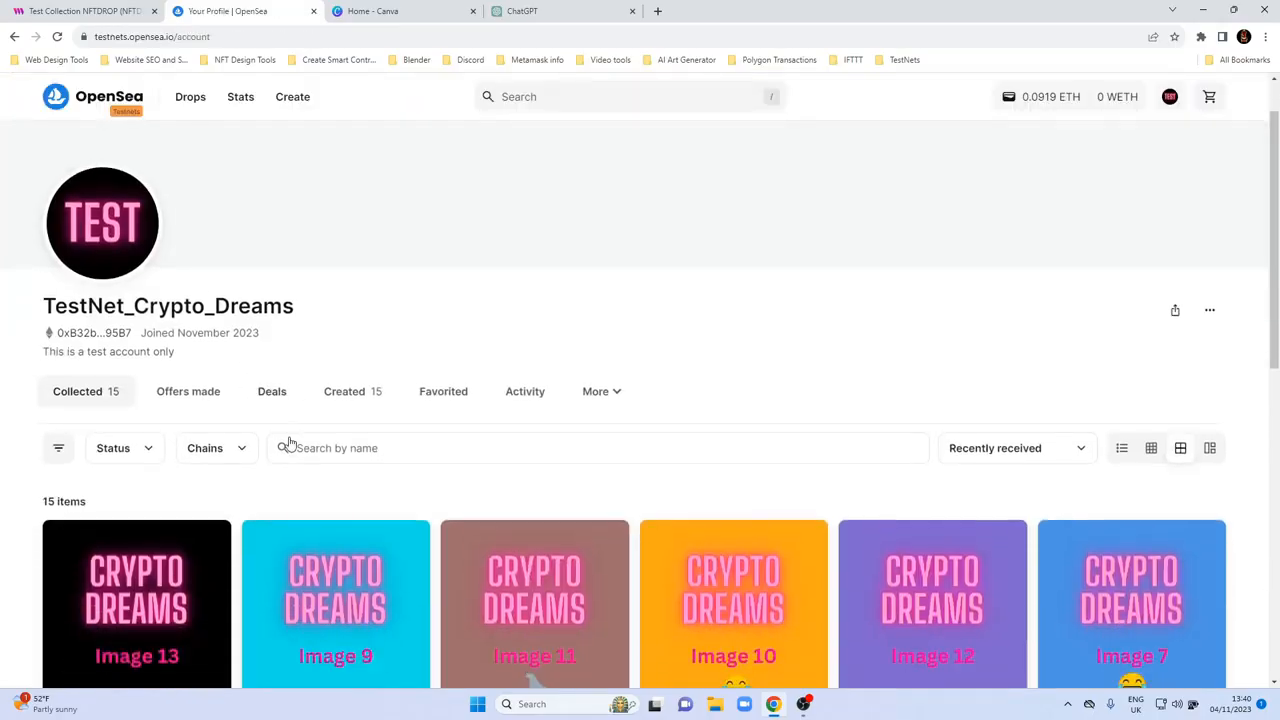
pyautogui.click(336, 395)
pyautogui.scroll(-2, 268, 398)
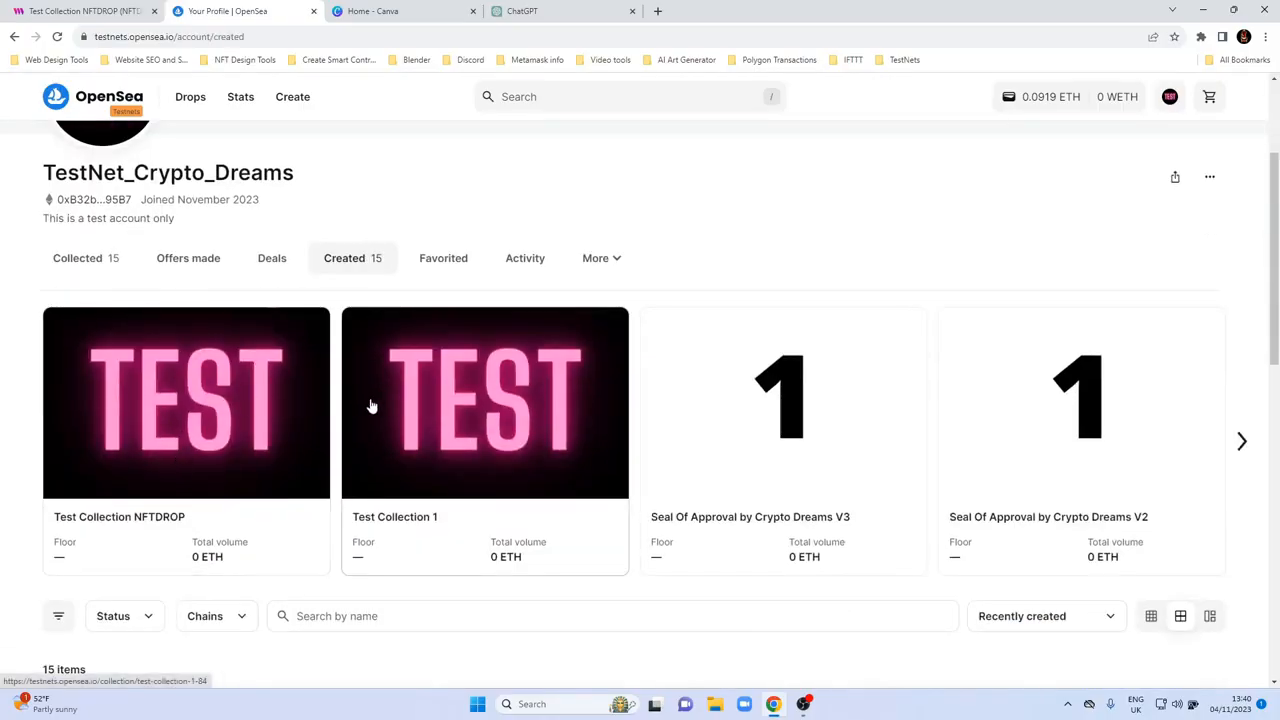
pyautogui.scroll(-3, 177, 420)
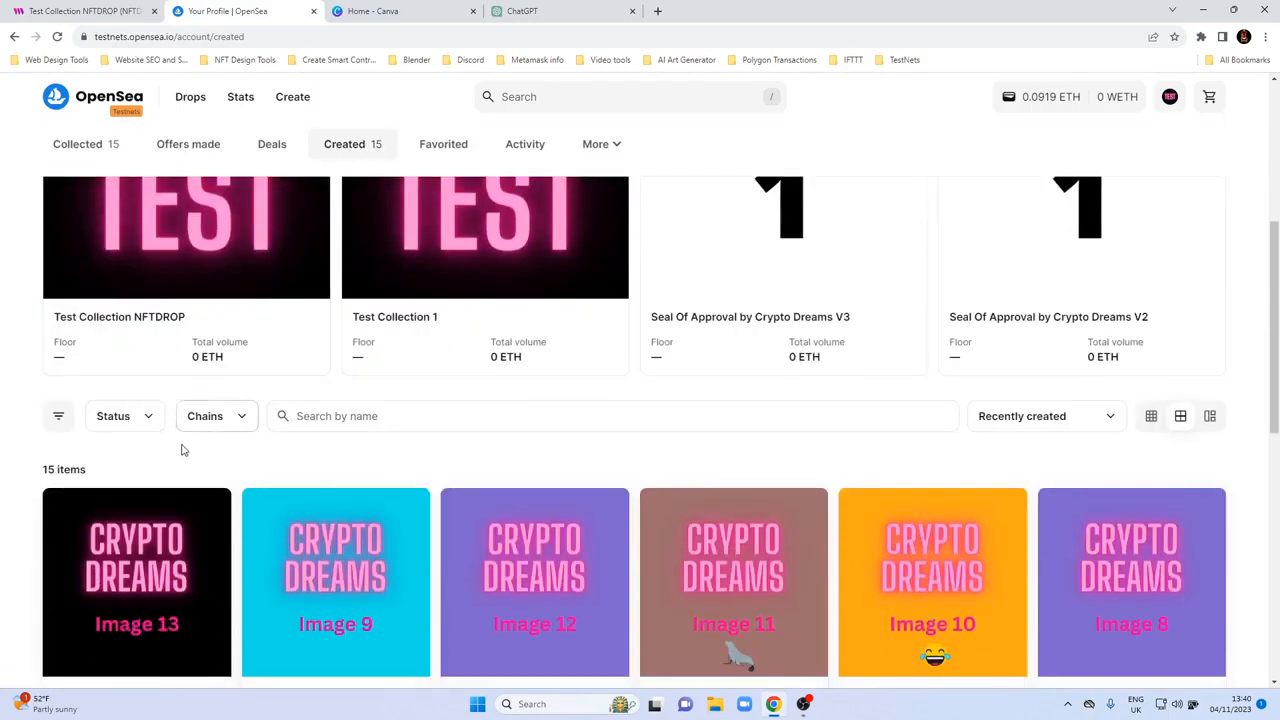
pyautogui.scroll(3, 181, 450)
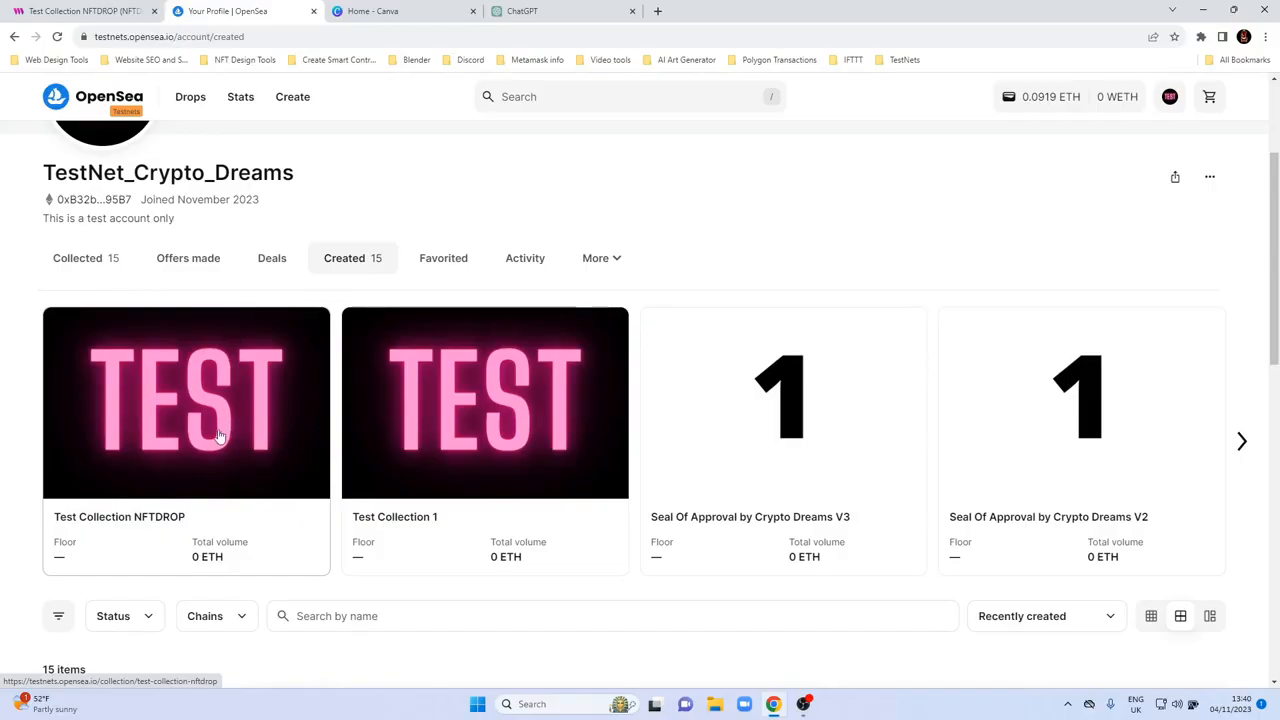
pyautogui.click(220, 400)
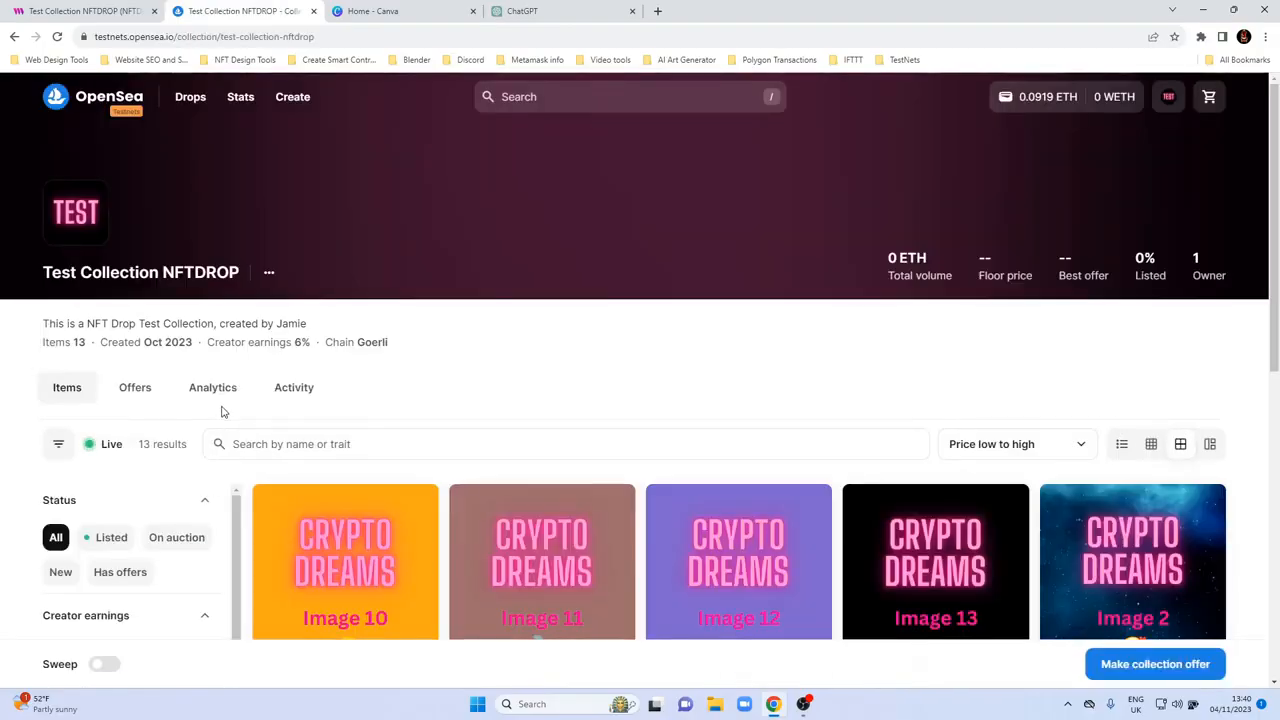
# Step: Open the collection details of Test Collection NFTDROP for editing through OpenSea Studio
pyautogui.click(268, 273)
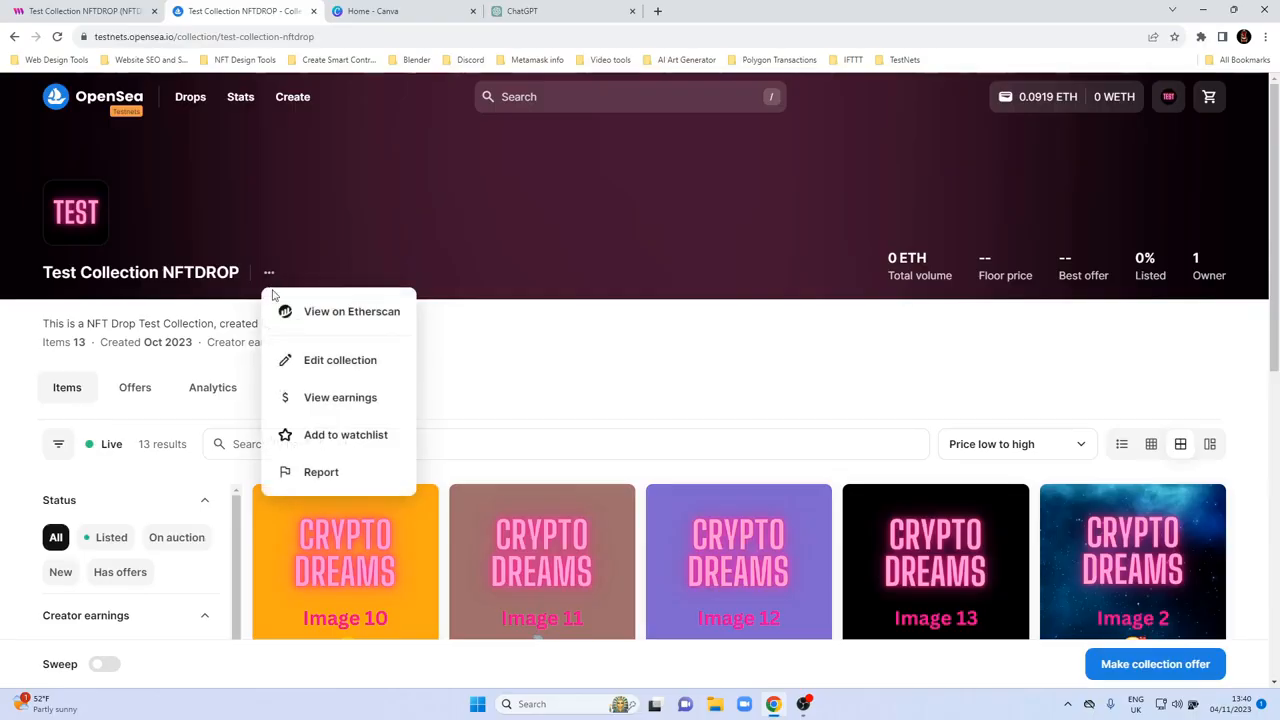
pyautogui.click(503, 347)
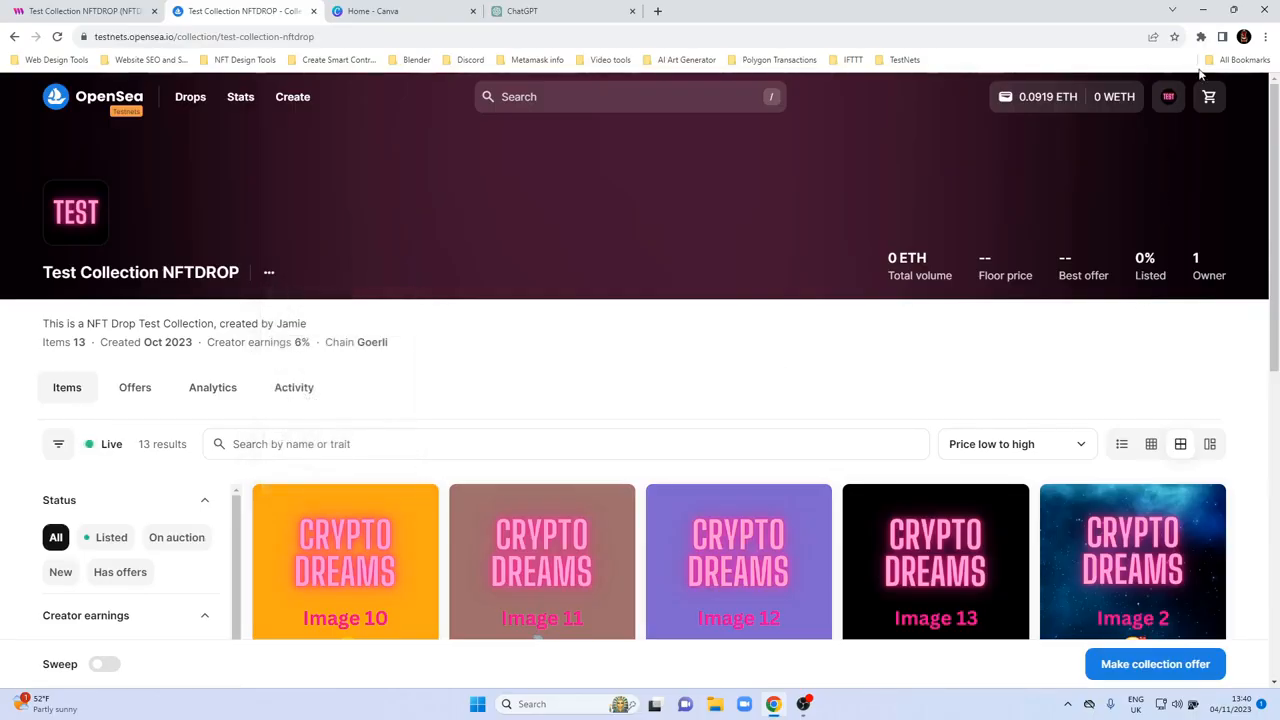
pyautogui.moveTo(1170, 105)
pyautogui.click(1088, 266)
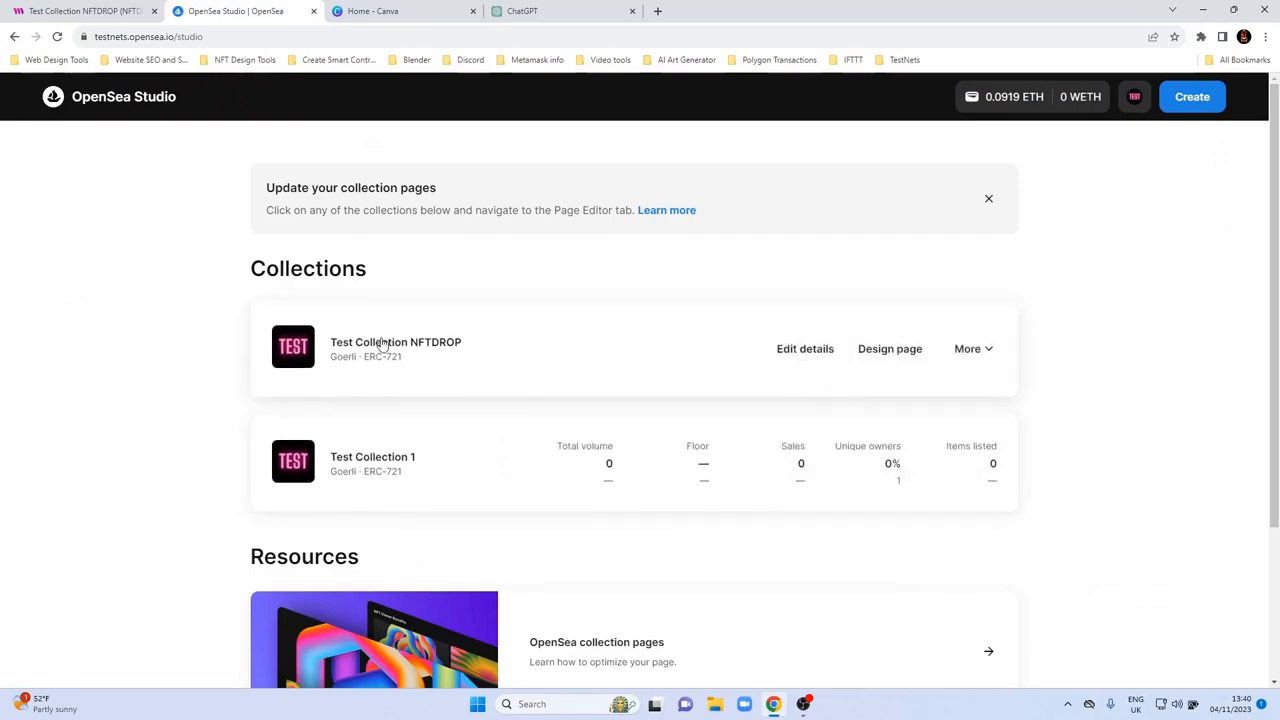
pyautogui.click(412, 343)
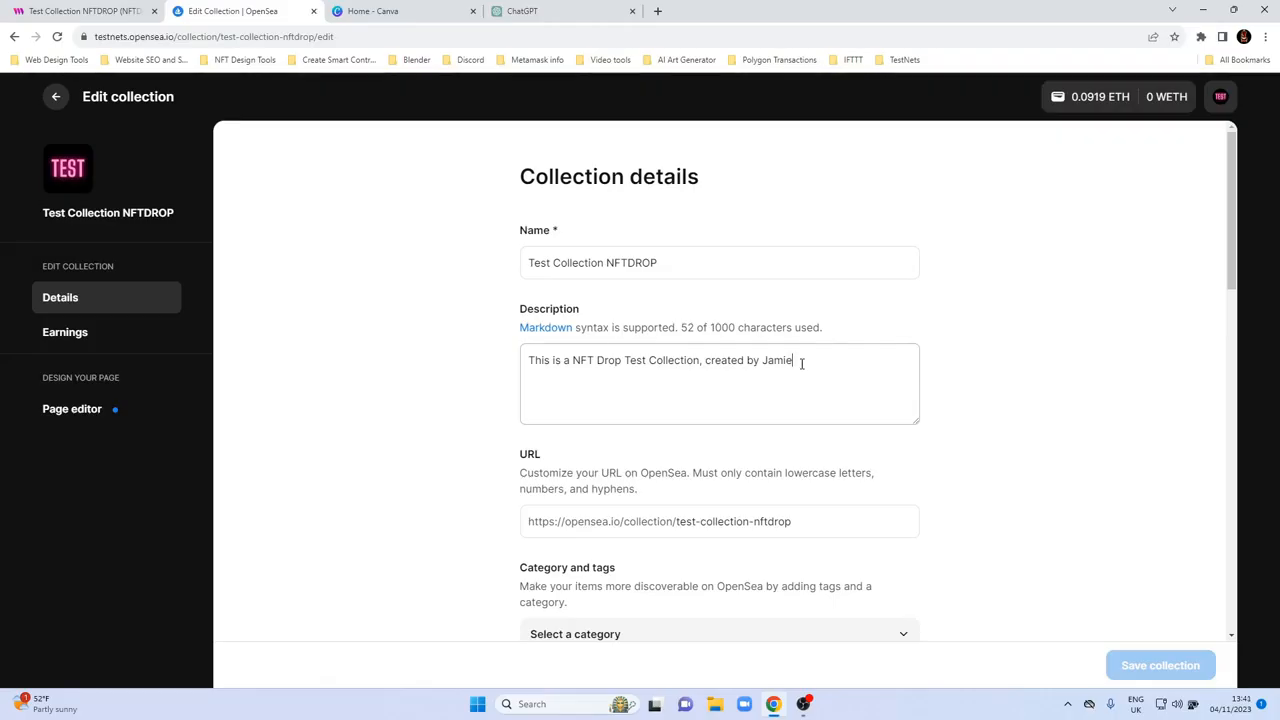
pyautogui.moveTo(548, 257); pyautogui.dragTo(646, 260)
pyautogui.click(686, 260)
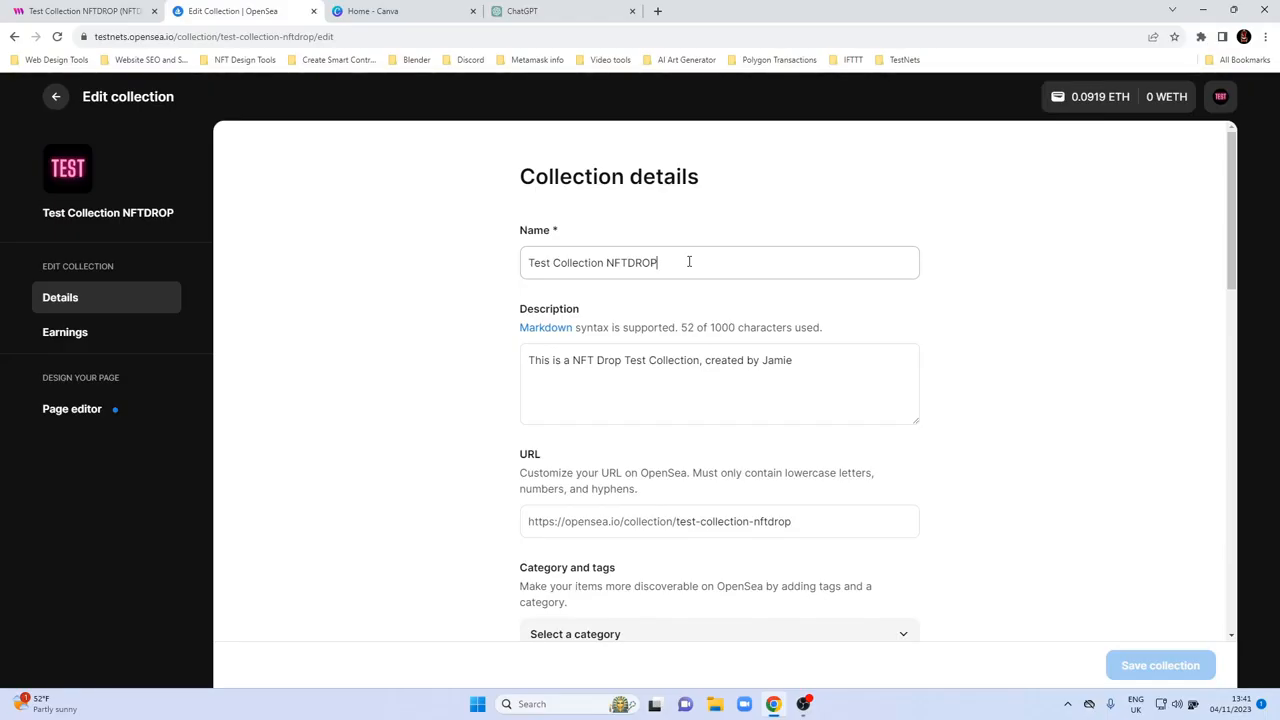
# Step: Replace the creator's name at the end of the collection description with "Crypto Dreams."
pyautogui.click(655, 359)
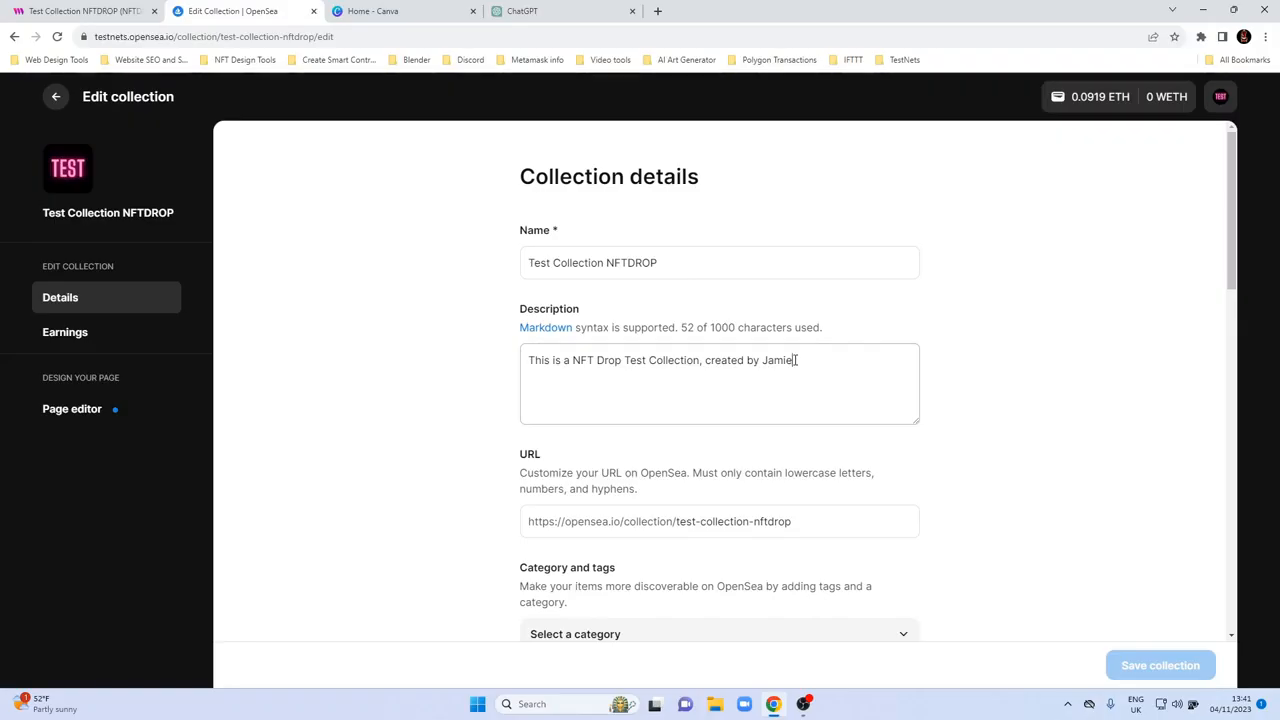
pyautogui.hotkey('shift', 'Left')
pyautogui.hotkey('shift', 'Left')
pyautogui.hotkey('shift', 'Left')
pyautogui.hotkey('shift', 'Left')
pyautogui.hotkey('shift', 'Left')
pyautogui.hotkey('shift', 'Left')
pyautogui.hotkey('shift', 'Left')
pyautogui.hotkey('shift', 'Left')
pyautogui.hotkey('shift', 'Left')
pyautogui.hotkey('shift', 'Left')
pyautogui.hotkey('shift', 'Left')
pyautogui.hotkey('shift', 'Left')
pyautogui.hotkey('shift', 'Left')
pyautogui.hotkey('shift', 'Left')
pyautogui.hotkey('shift', 'Left')
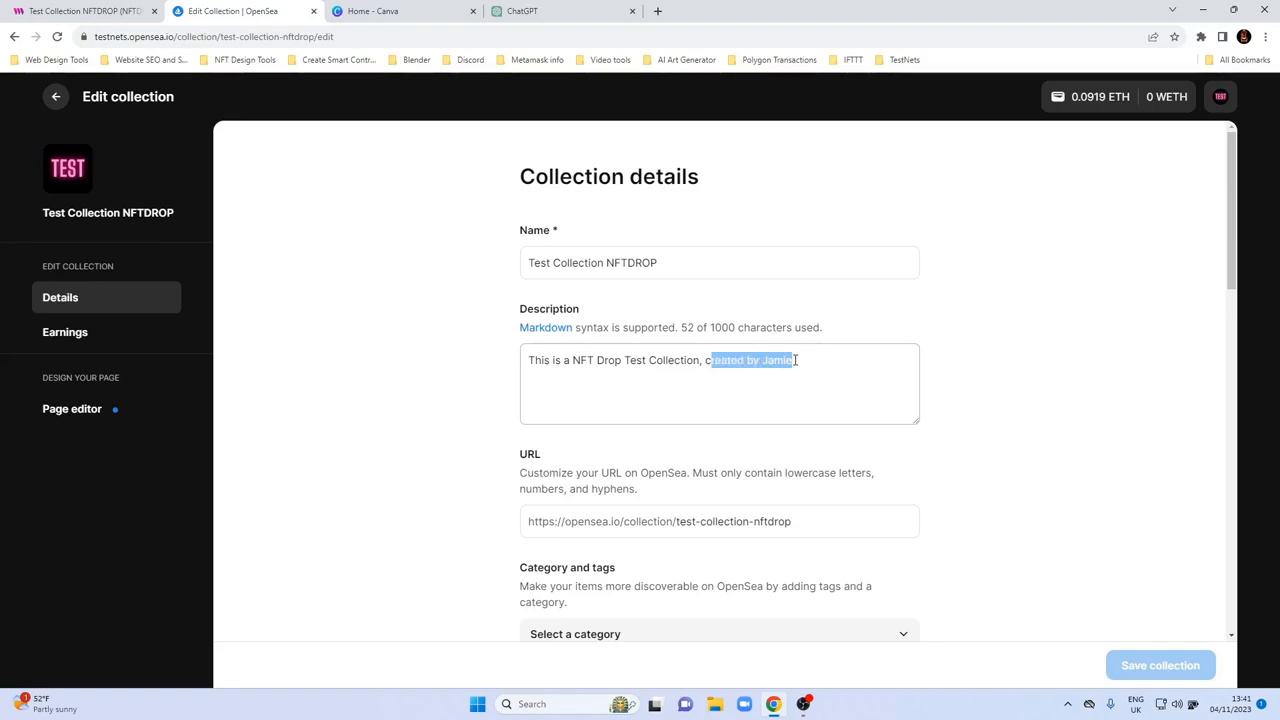
pyautogui.press('Right')
pyautogui.press('BackSpace')
pyautogui.press('BackSpace')
pyautogui.press('BackSpace')
pyautogui.press('BackSpace')
pyautogui.press('BackSpace')
pyautogui.write('Cr')
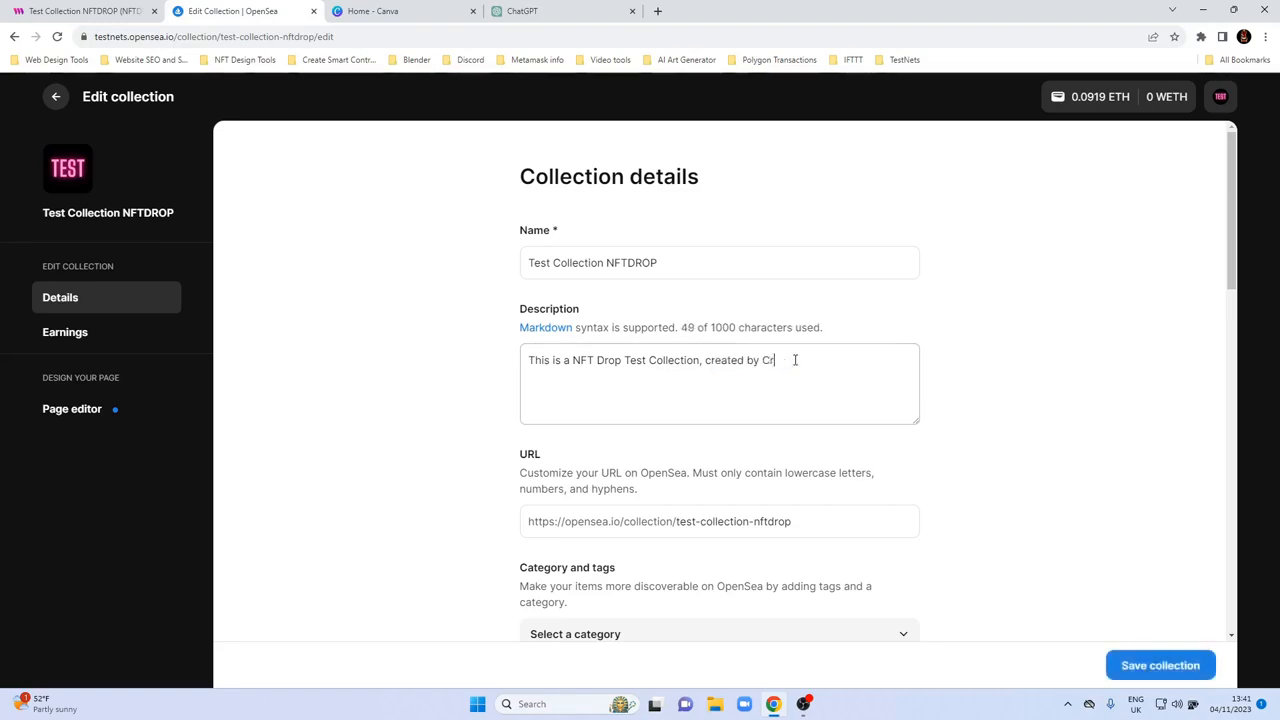
pyautogui.write('ypto Dreams.  ')
# Step: Add the sentence "This is an ERC-721 smart contract, limited to 100 NFTs." to the end of the description
pyautogui.write('This is ')
pyautogui.write('a')
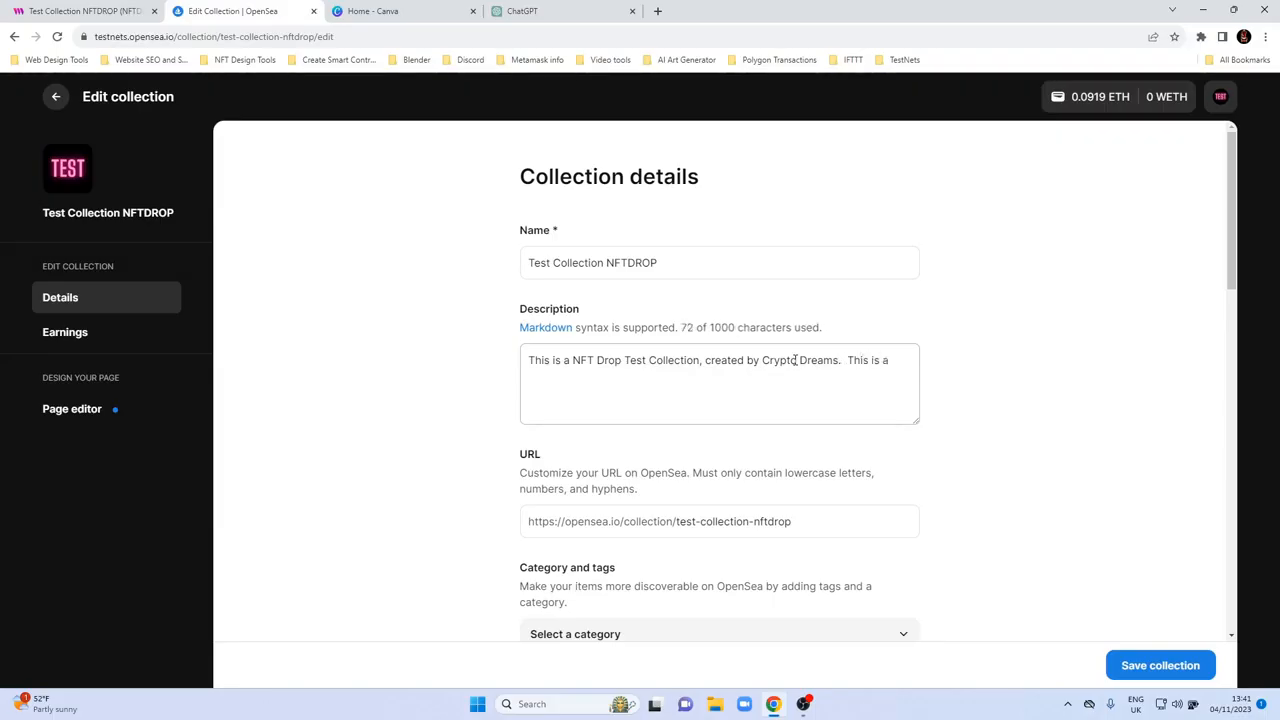
pyautogui.write('n ERC')
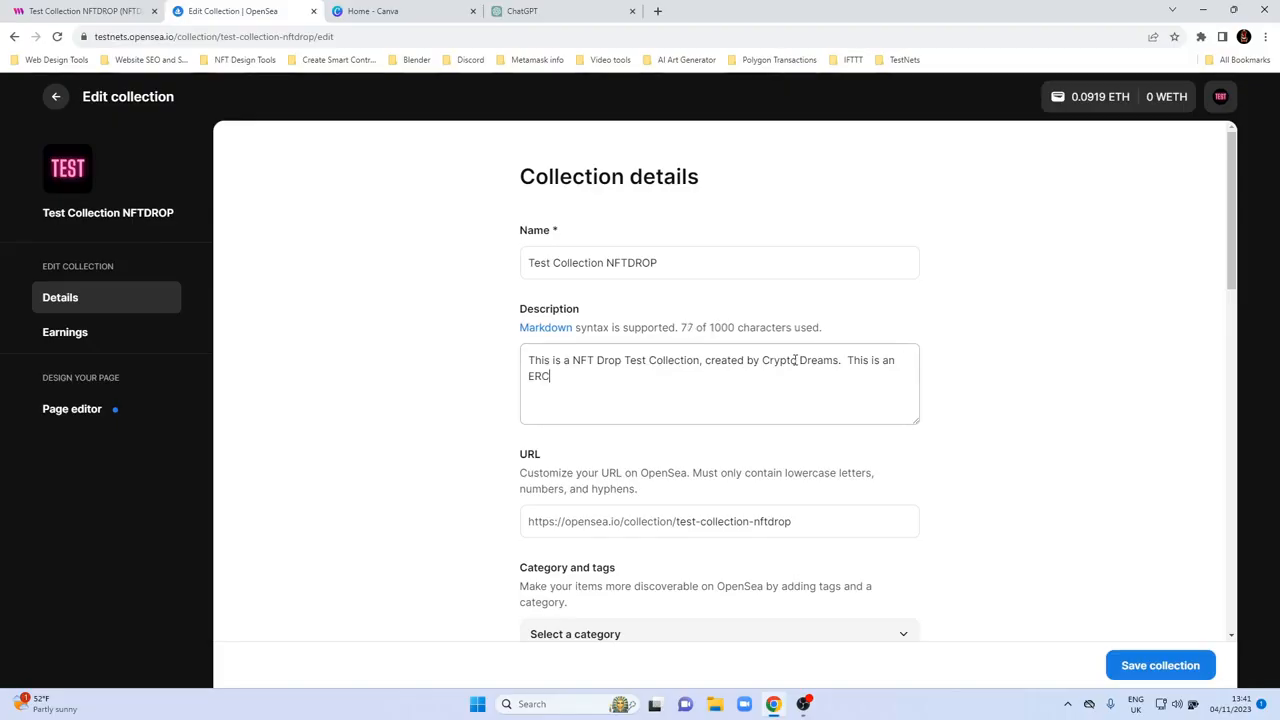
pyautogui.write('-721 sma')
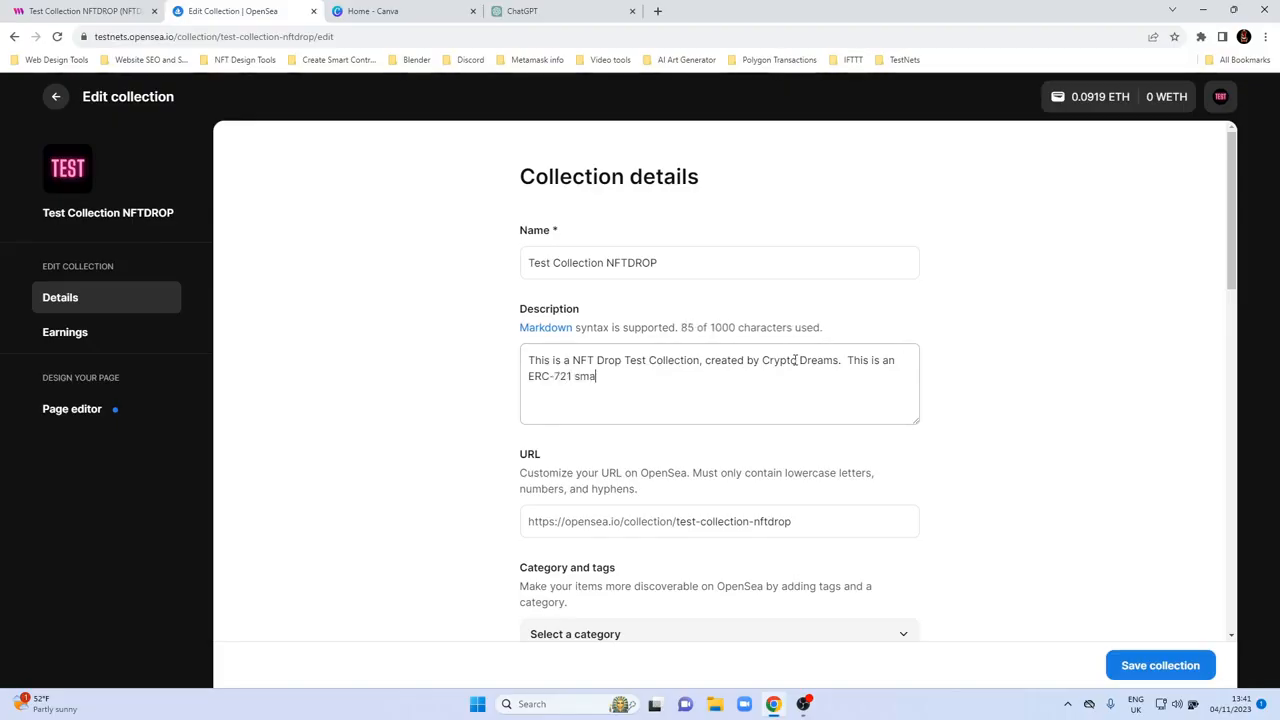
pyautogui.write('rt contract')
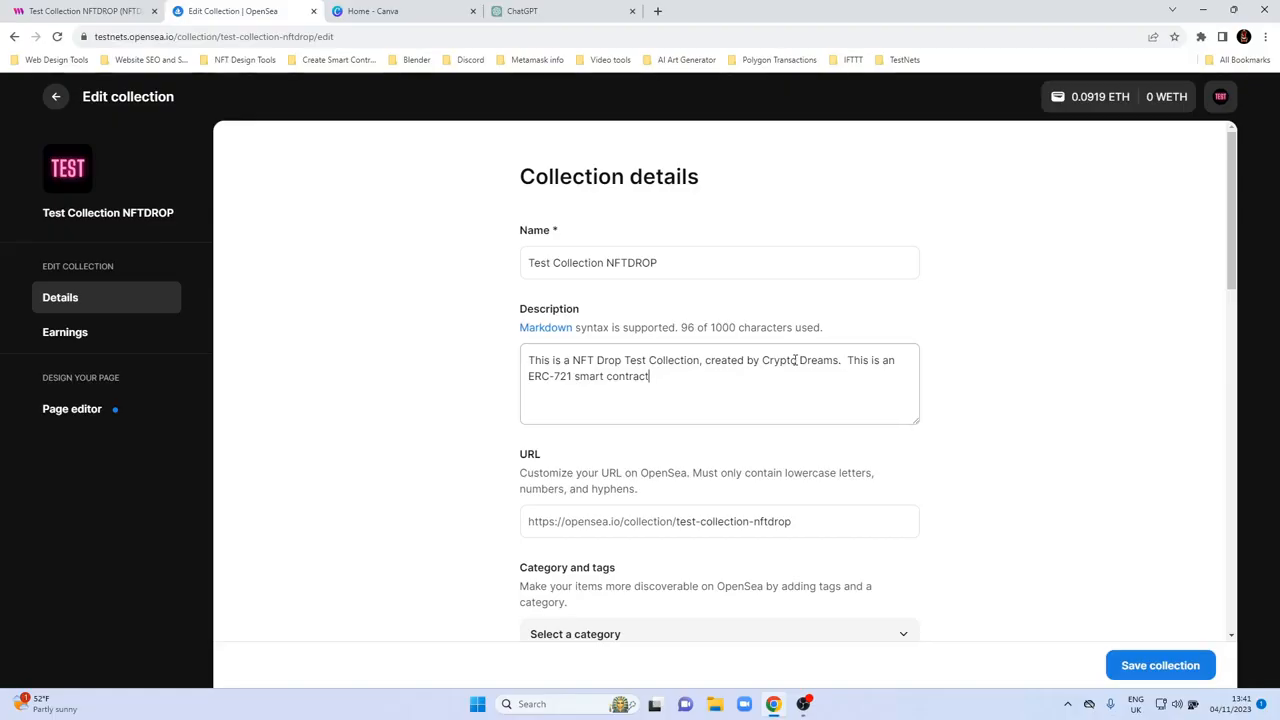
pyautogui.write(', limite')
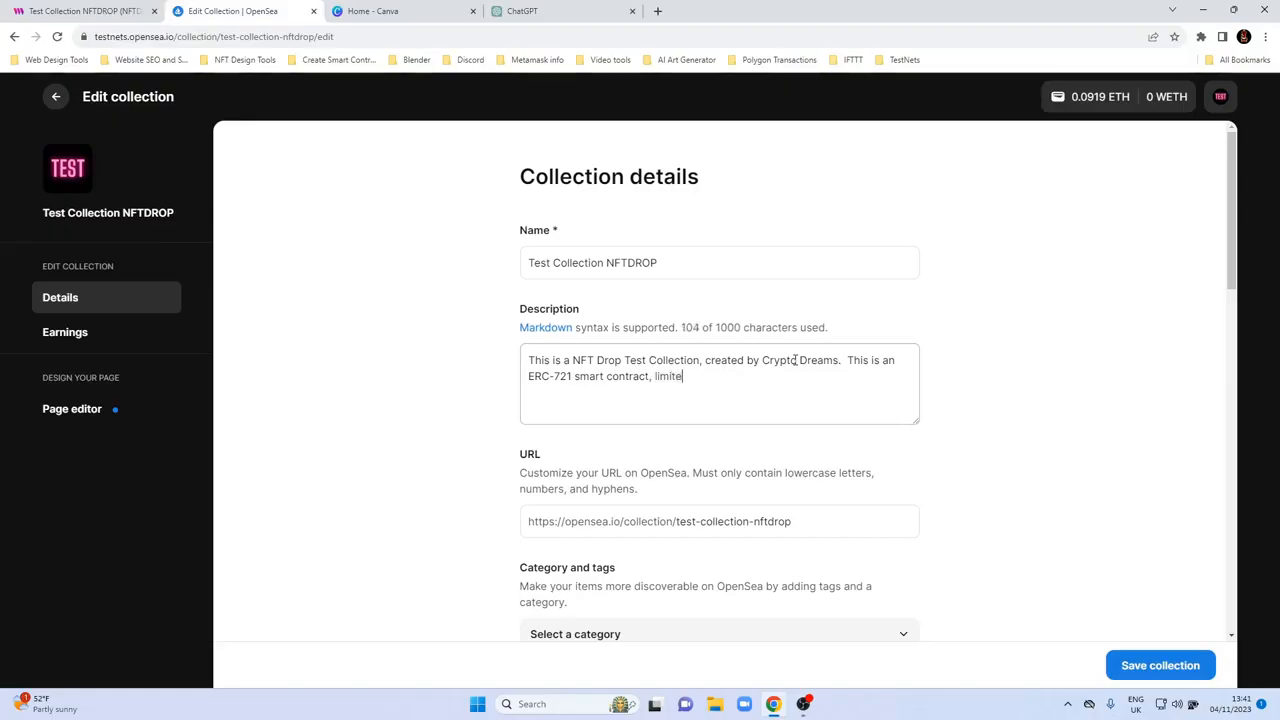
pyautogui.write('d to 100 NFTs')
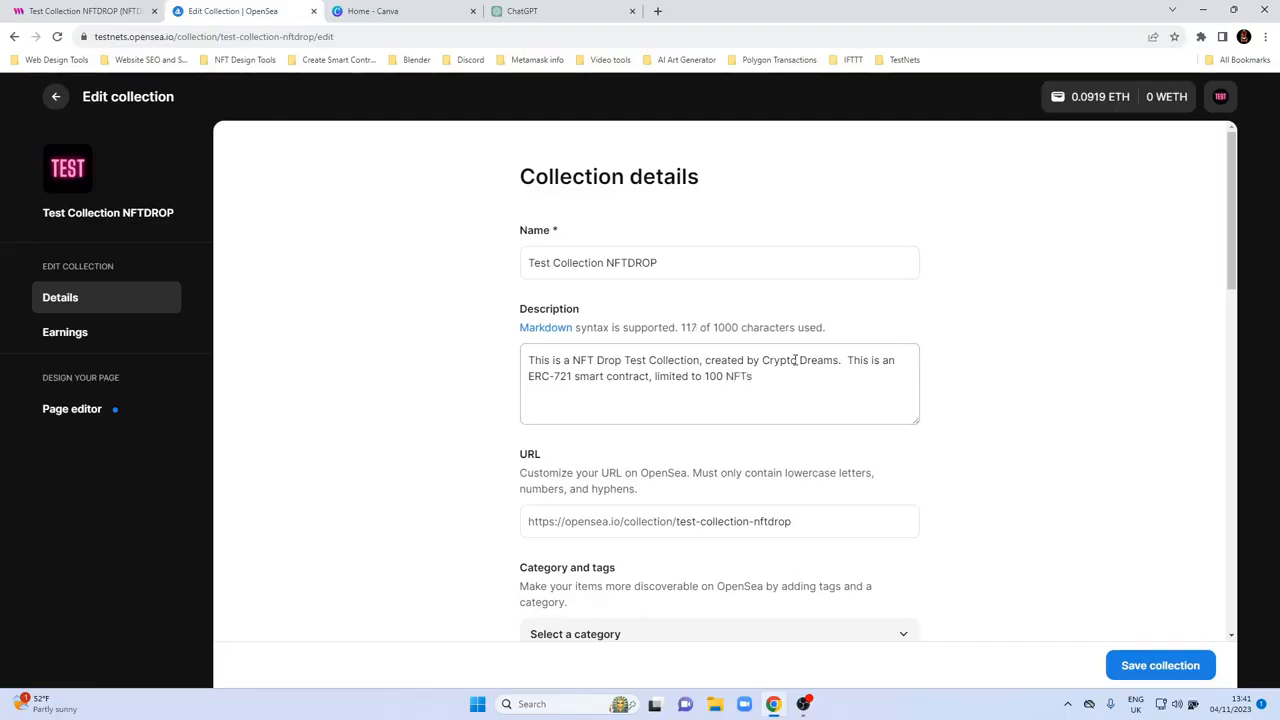
pyautogui.write('.')
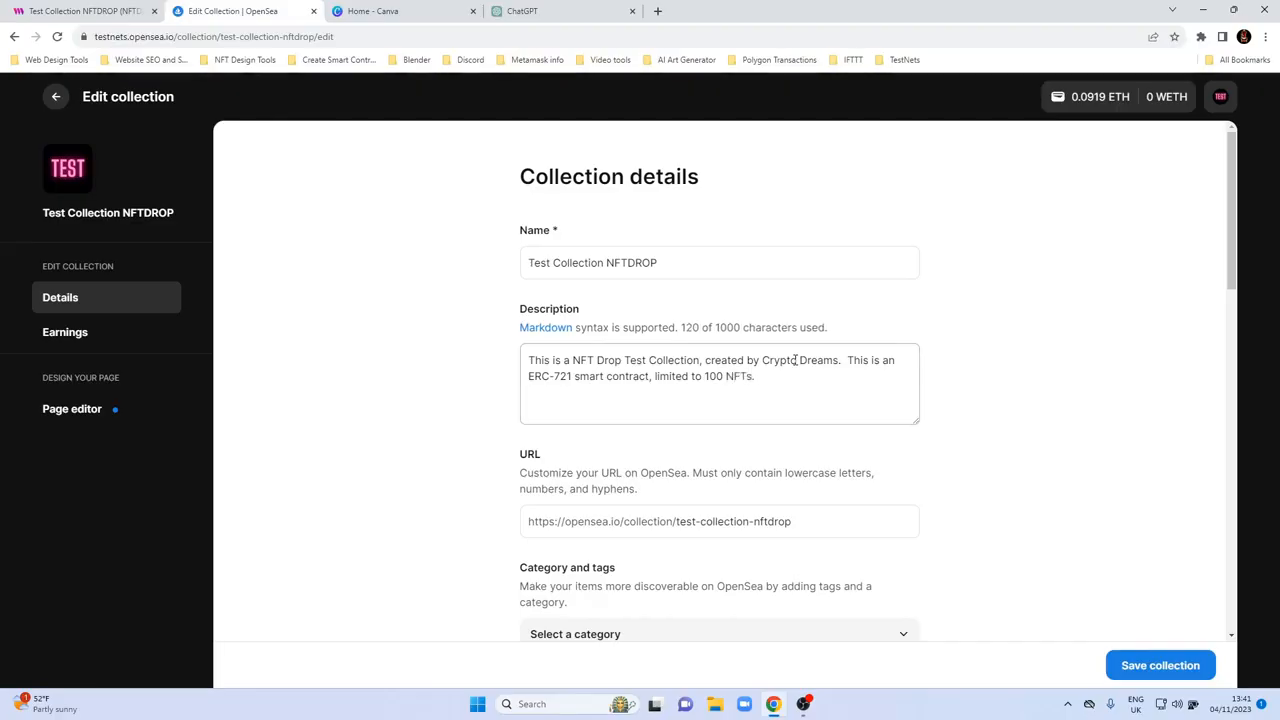
# Step: Copy the entire collection description and switch to ChatGPT
pyautogui.hotkey('ctrl', 'a')
pyautogui.hotkey('ctrl', 'c')
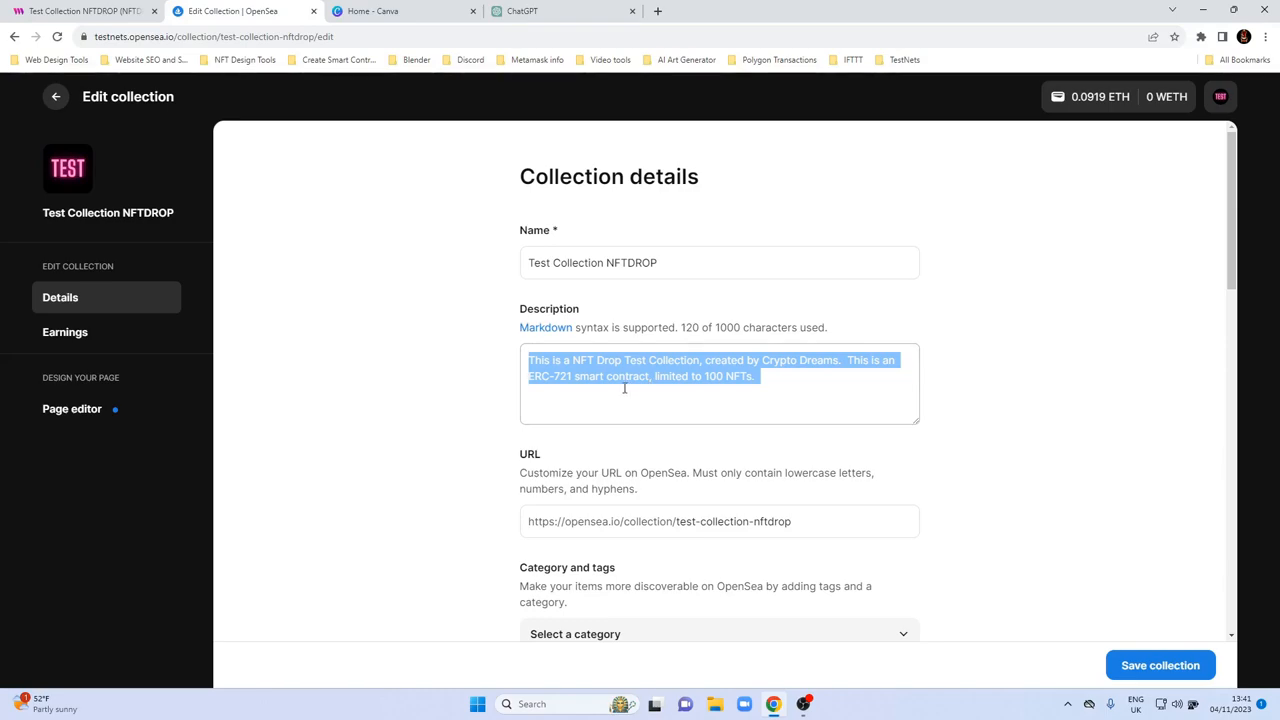
pyautogui.click(535, 10)
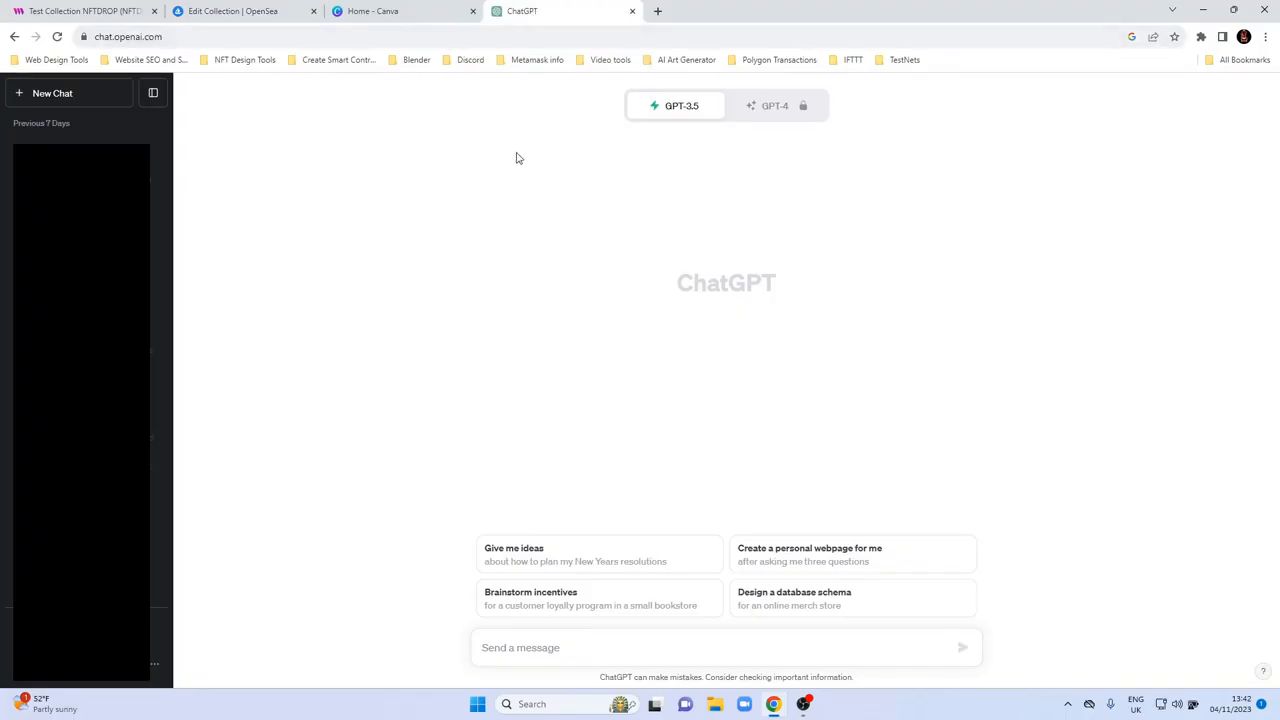
# Step: Open you.com in a new browser tab as an alternative AI assistant and return to ChatGPT
pyautogui.click(658, 12)
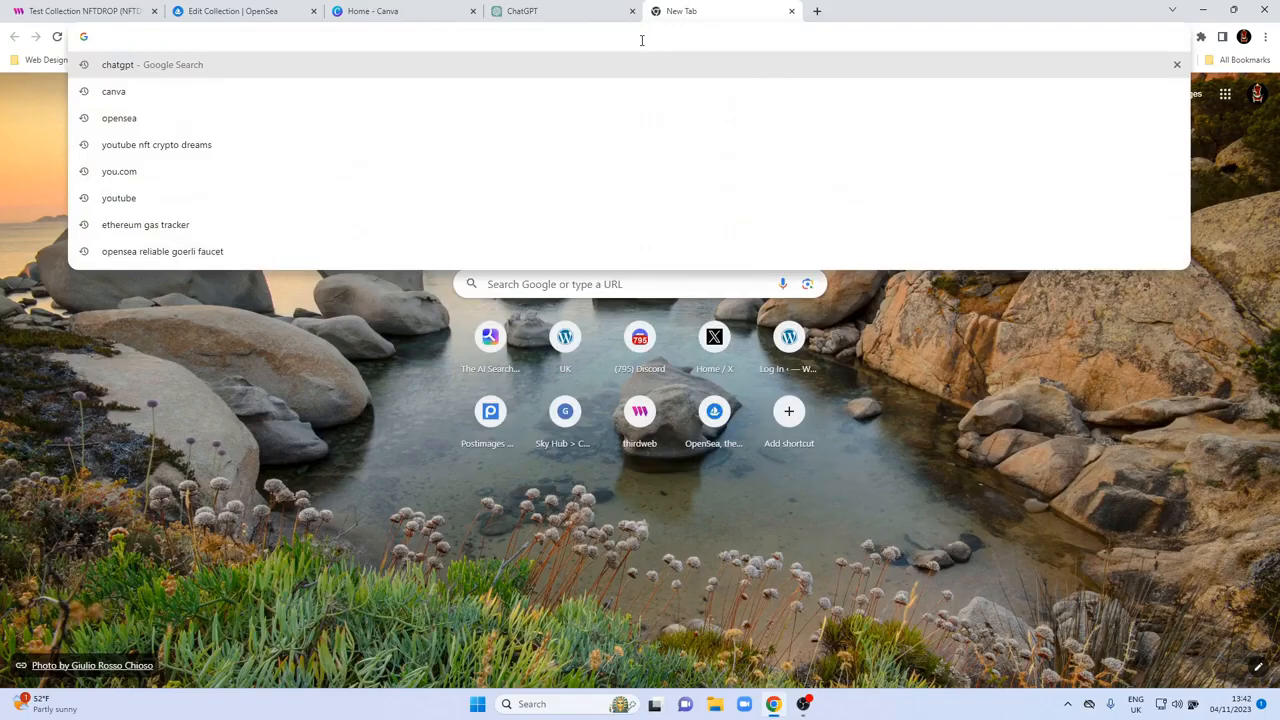
pyautogui.write('you.com')
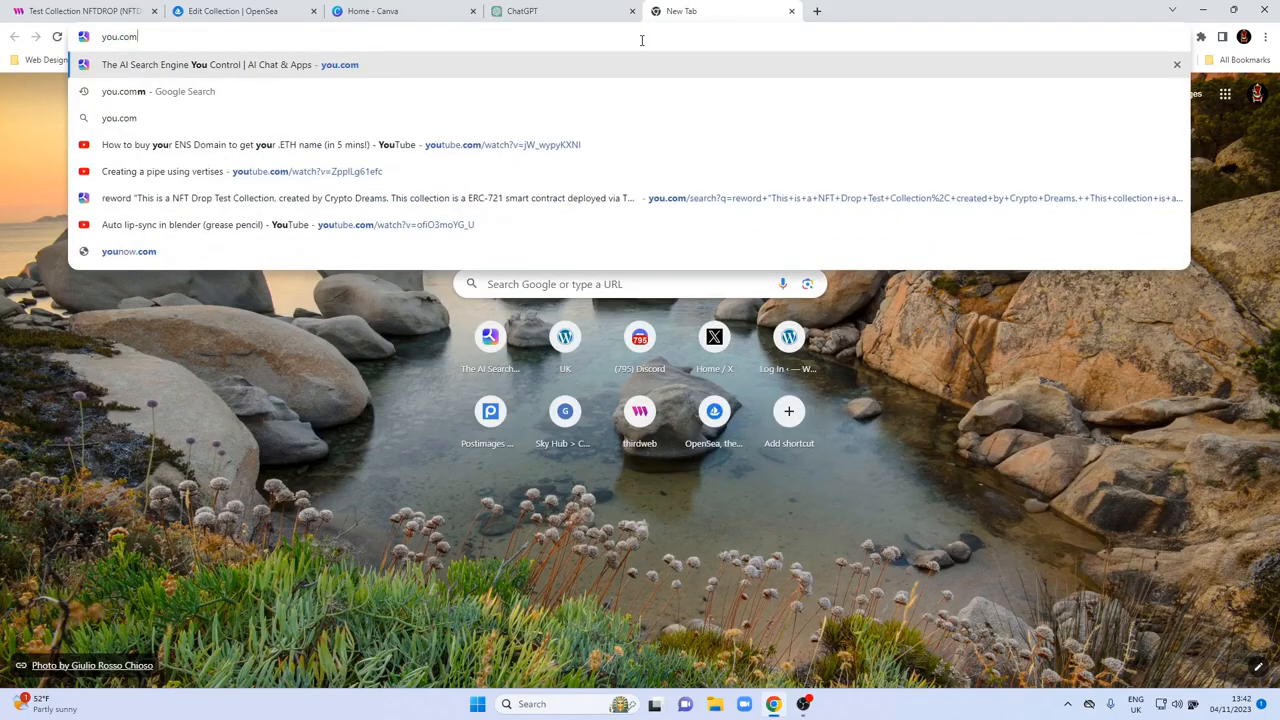
pyautogui.press('Return')
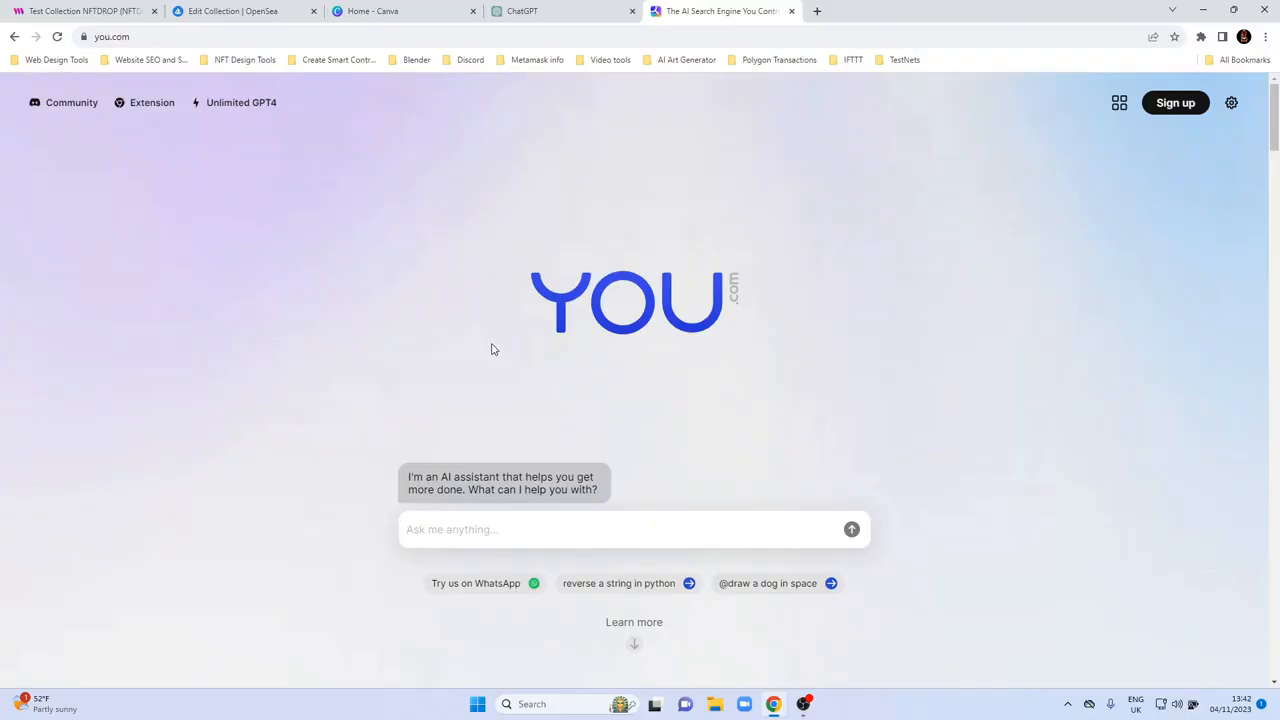
pyautogui.click(553, 14)
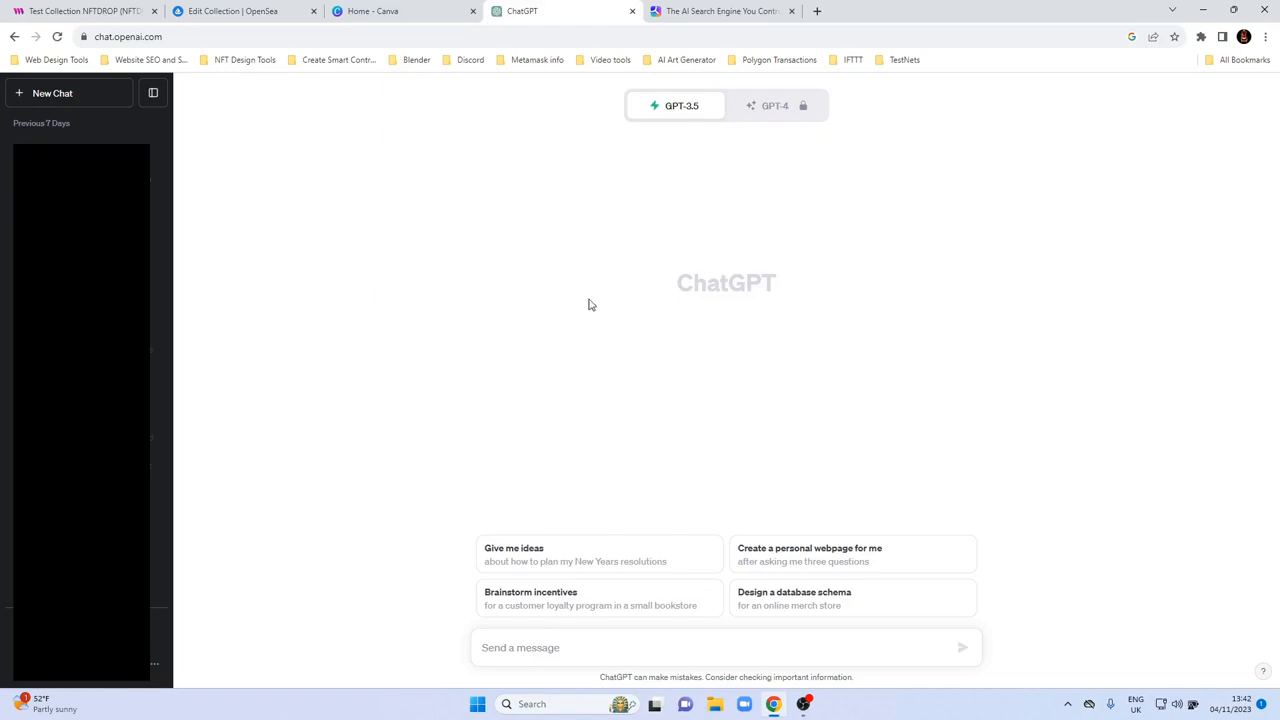
pyautogui.click(688, 14)
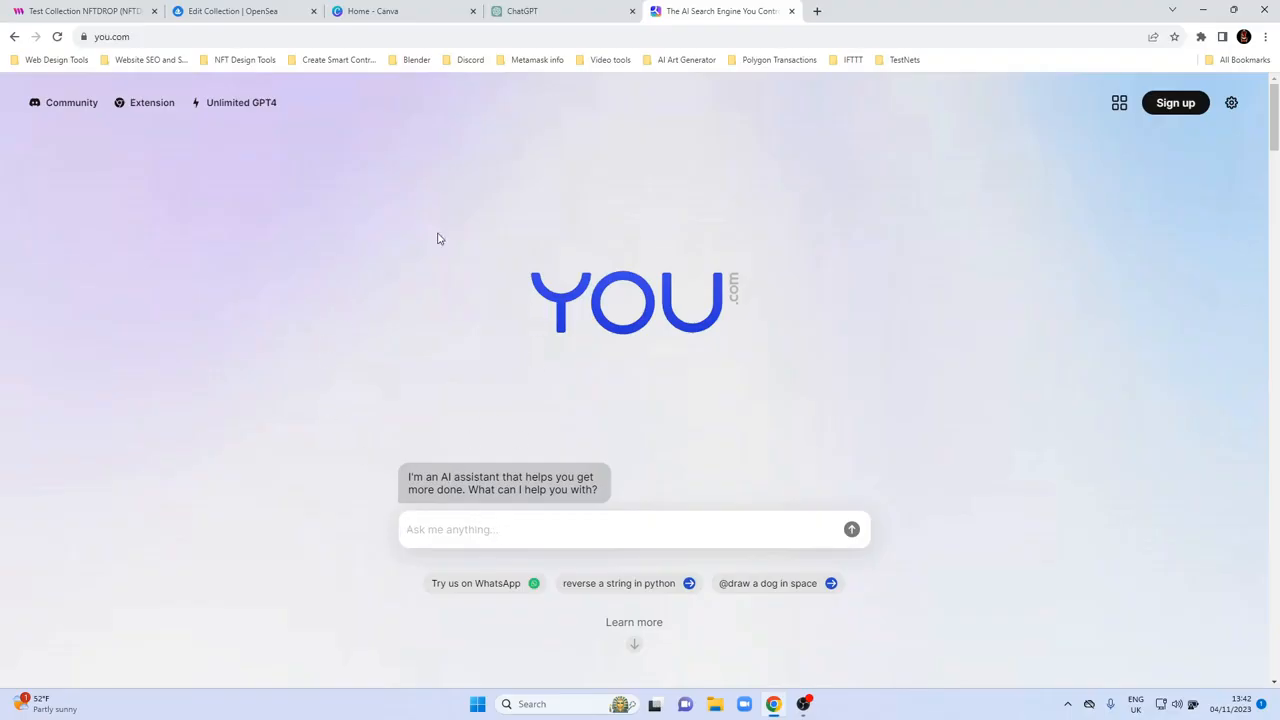
pyautogui.click(562, 11)
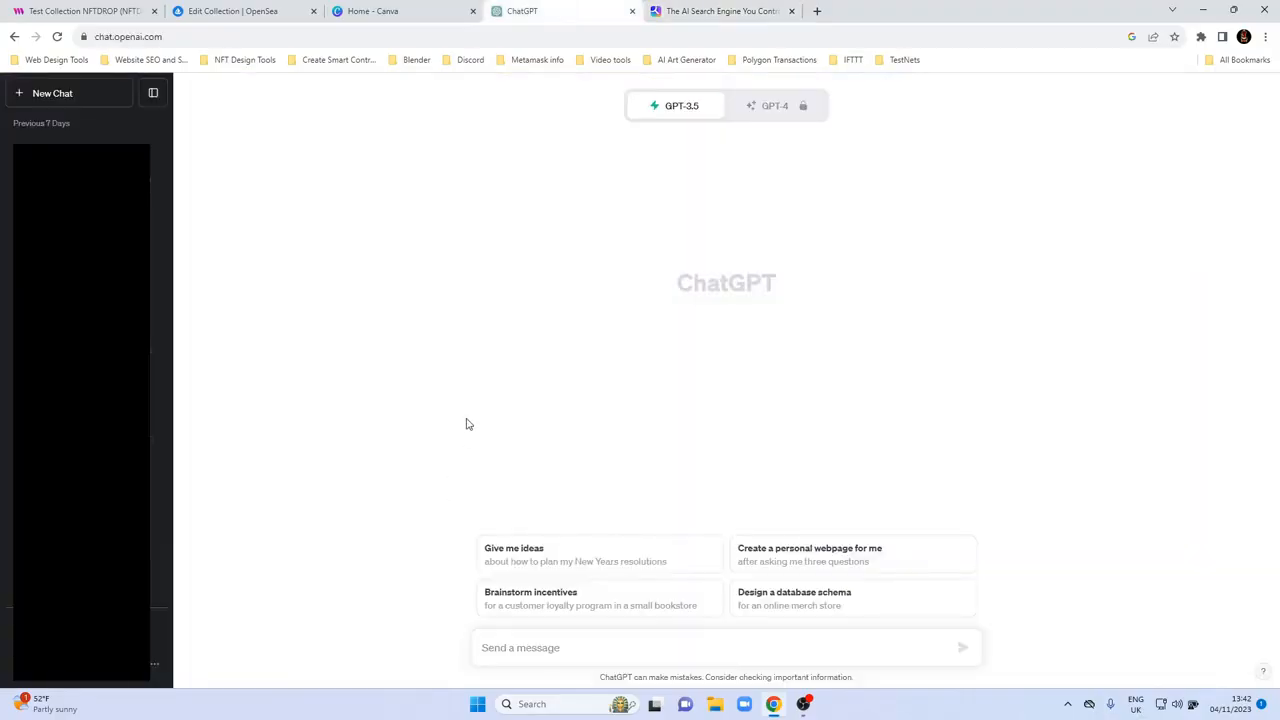
# Step: Ask ChatGPT to reword the copied collection description, enclosed in quotation marks, "and add more"
pyautogui.click(533, 648)
pyautogui.write('rew')
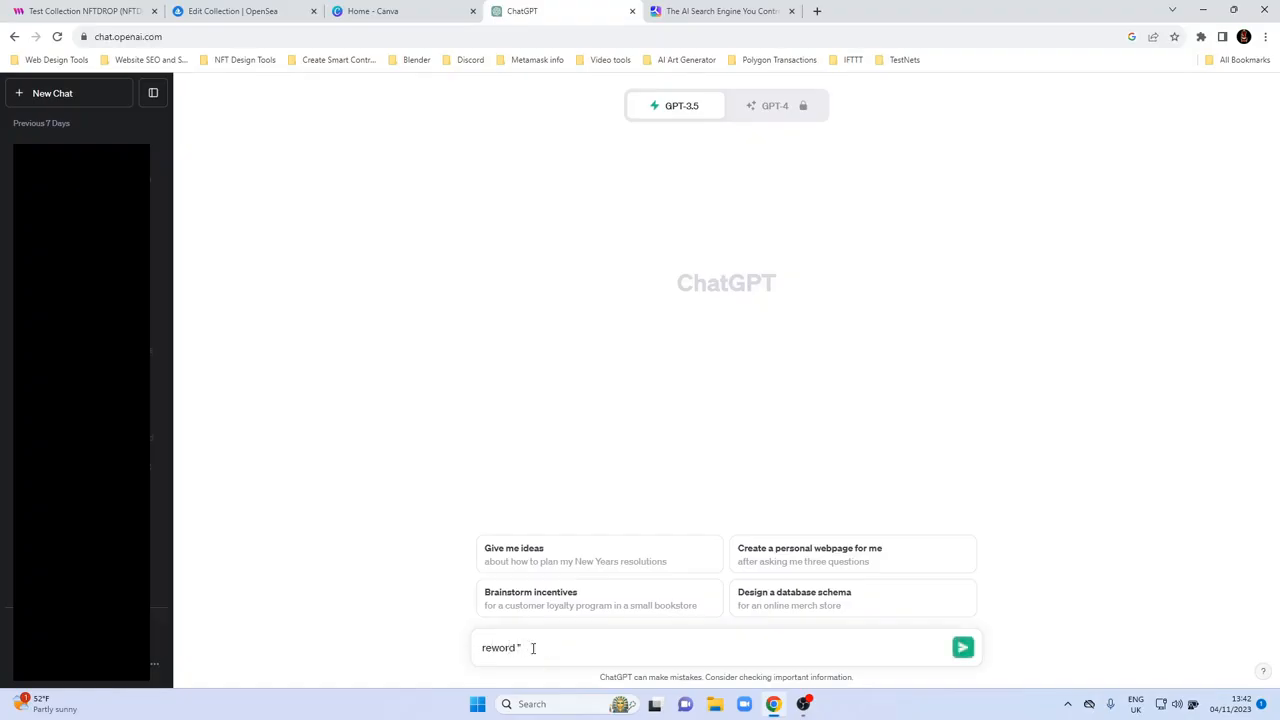
pyautogui.write('ord "')
pyautogui.hotkey('ctrl', 'v')
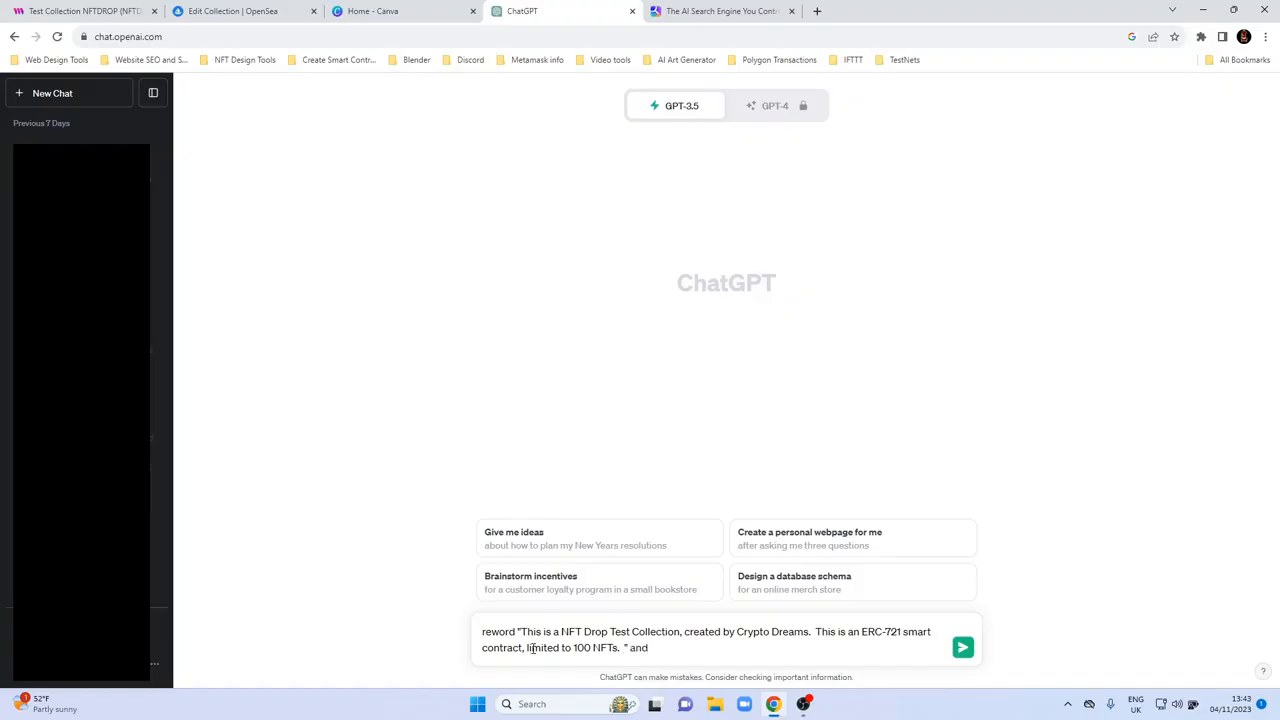
pyautogui.write('" and add more')
pyautogui.press('Return')
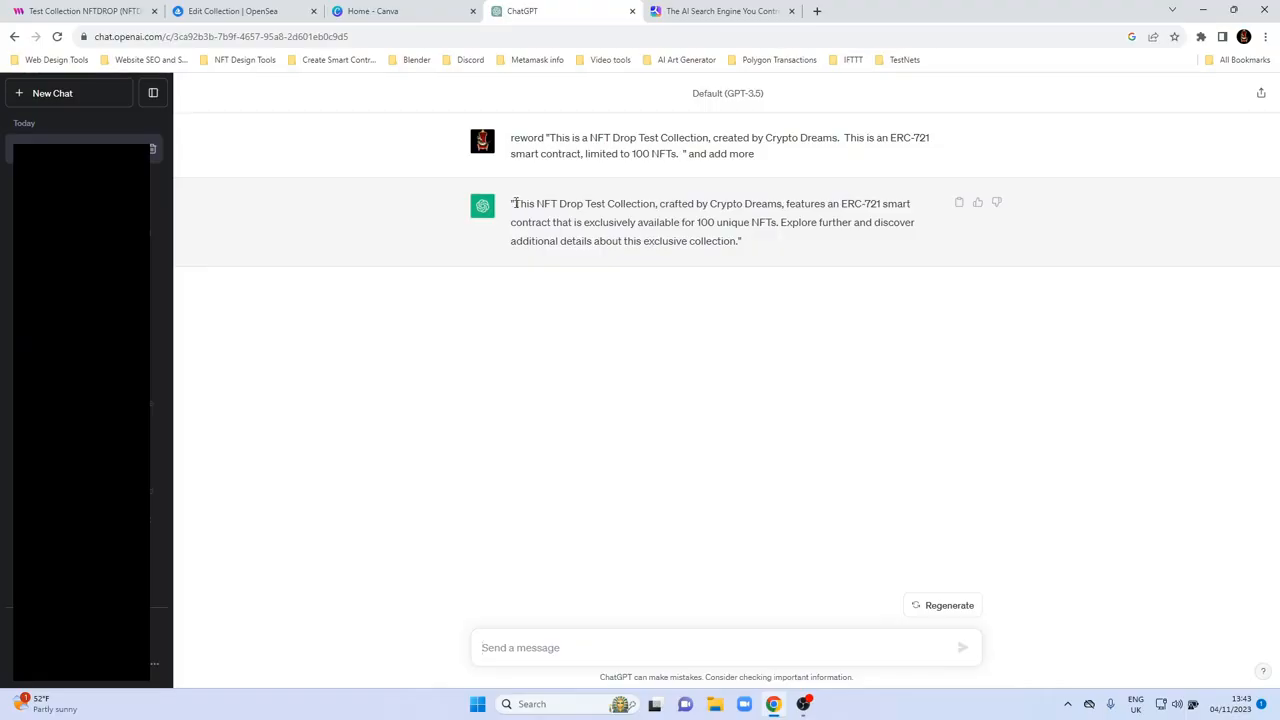
# Step: Ask ChatGPT to "add more content" to its reworded collection description
pyautogui.moveTo(515, 203); pyautogui.dragTo(737, 240)
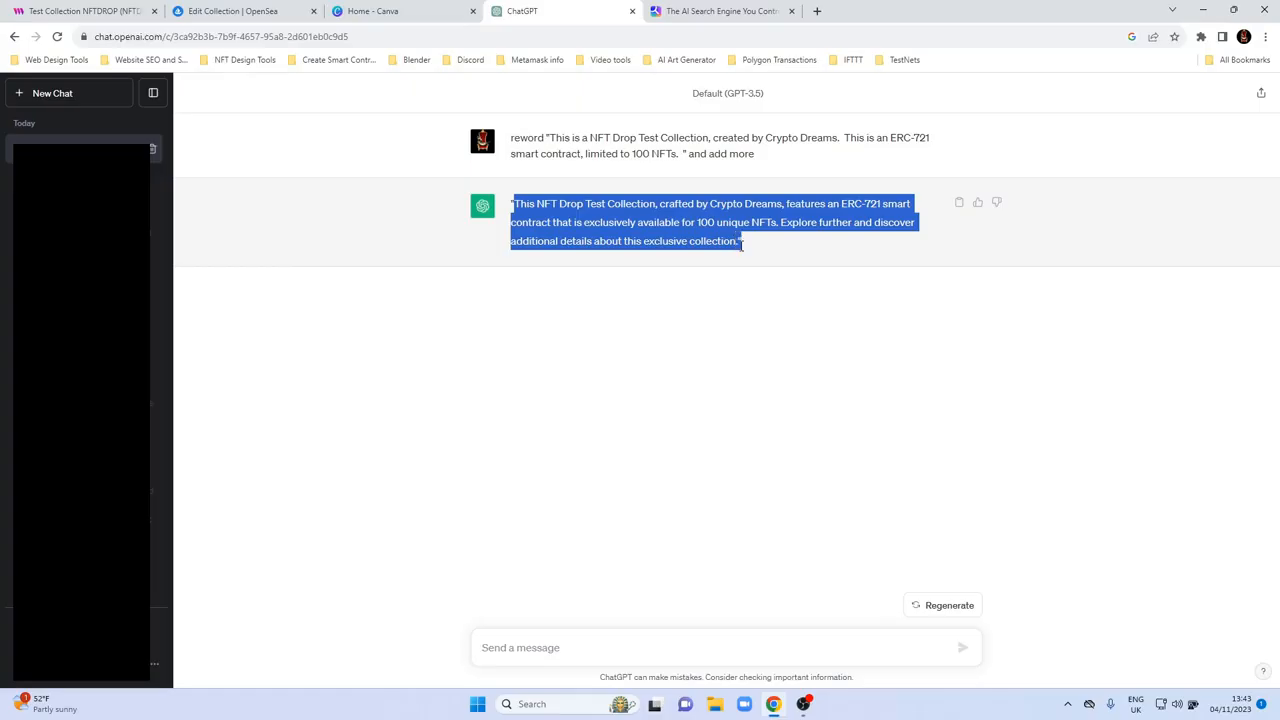
pyautogui.click(493, 647)
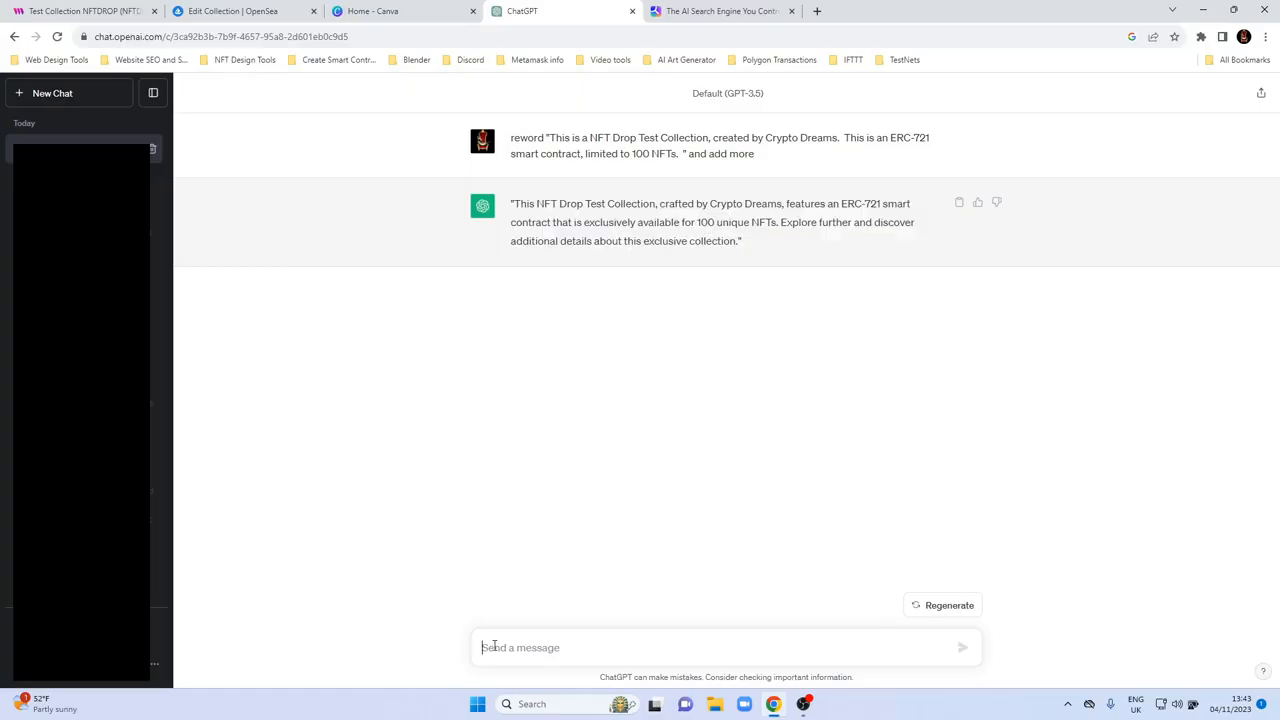
pyautogui.write('add more content')
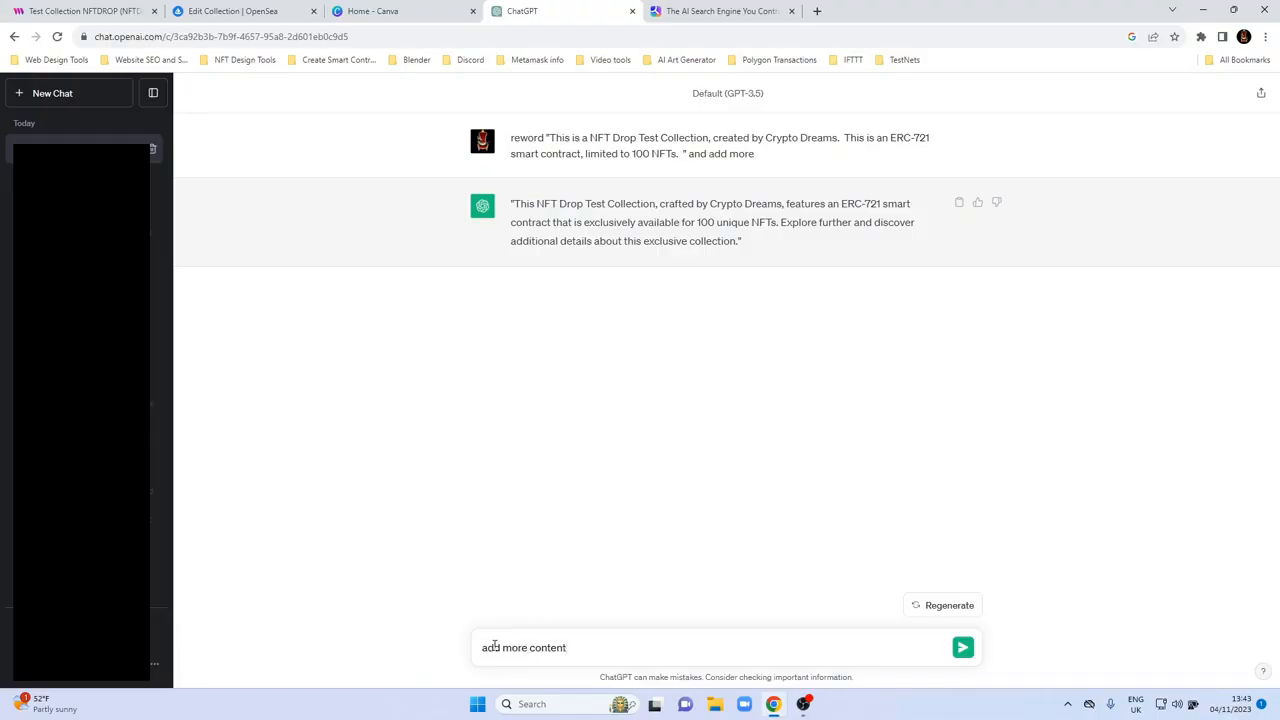
pyautogui.press('Return')
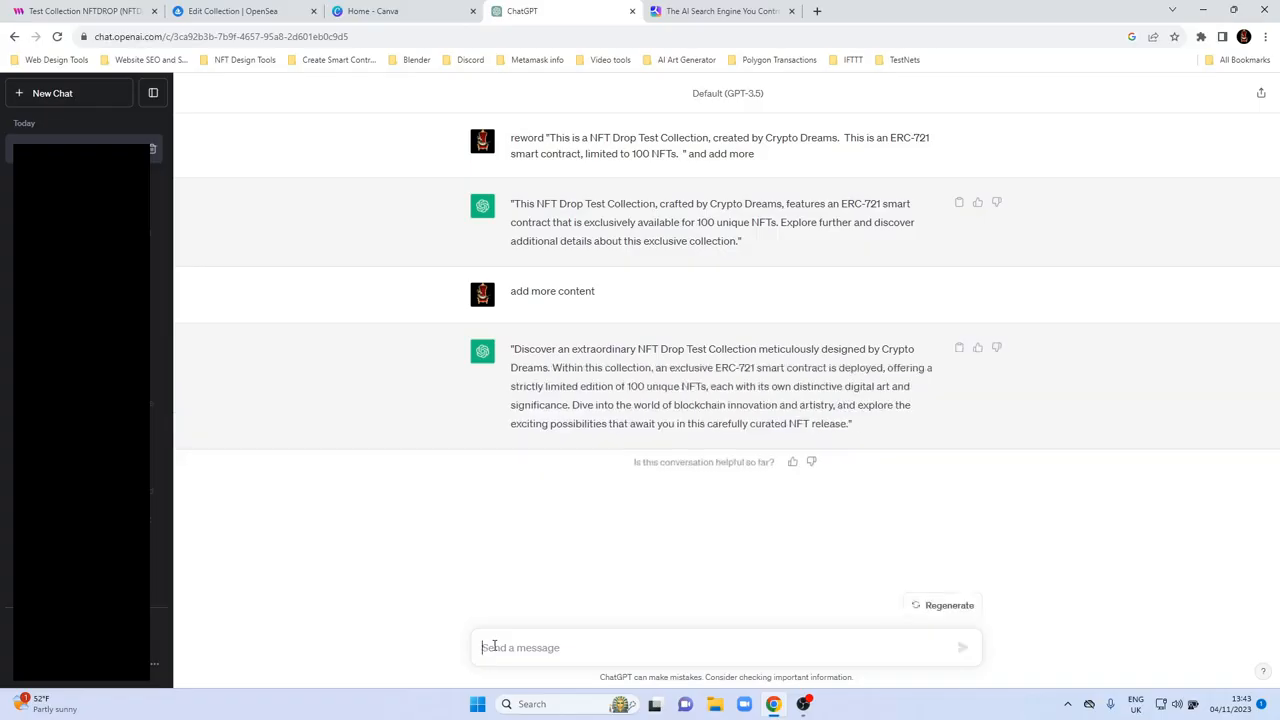
# Step: Replace the OpenSea collection description with ChatGPT's expanded version, copied without its quotation marks
pyautogui.doubleClick(515, 349)
pyautogui.moveTo(575, 354); pyautogui.dragTo(846, 428)
pyautogui.hotkey('ctrl', 'c')
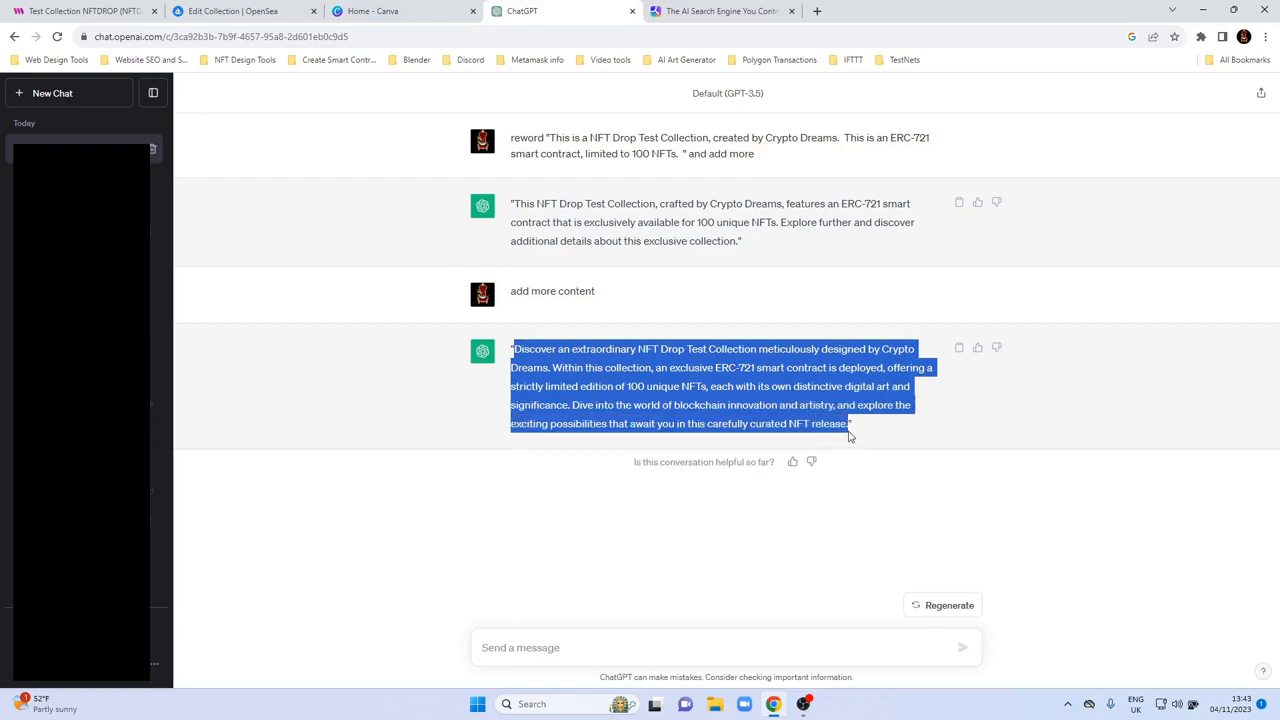
pyautogui.click(232, 11)
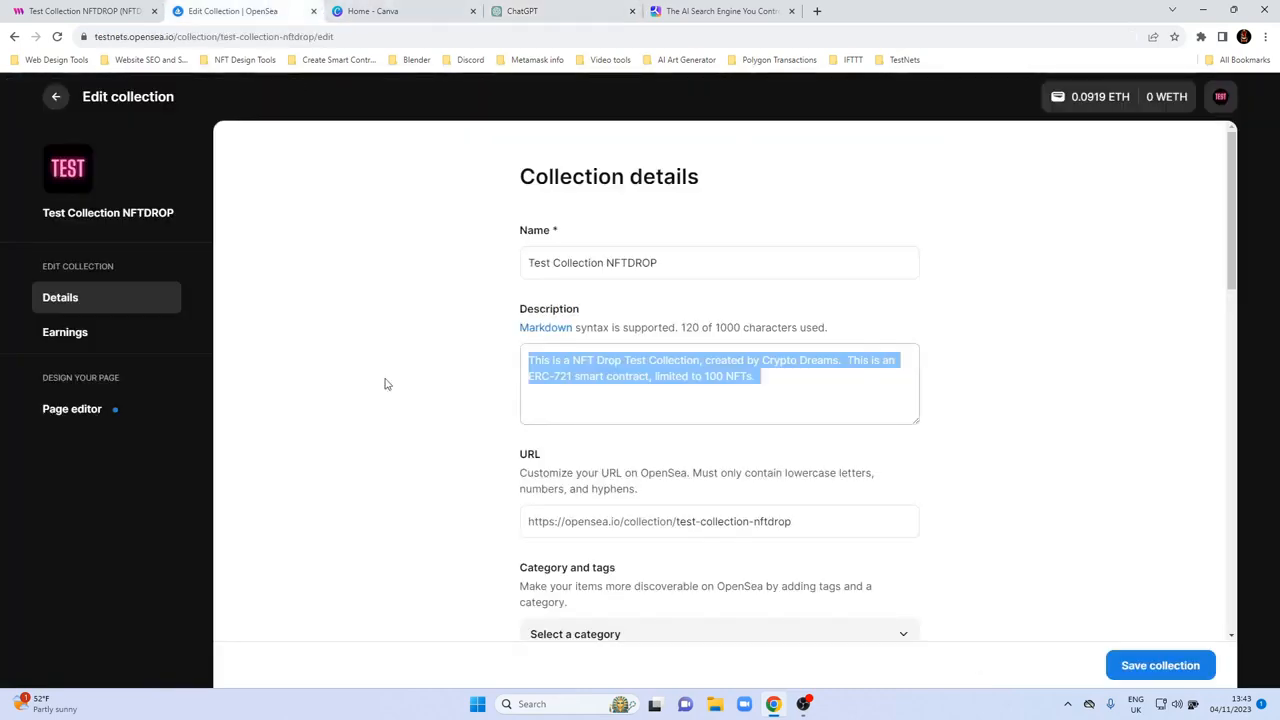
pyautogui.click(779, 376)
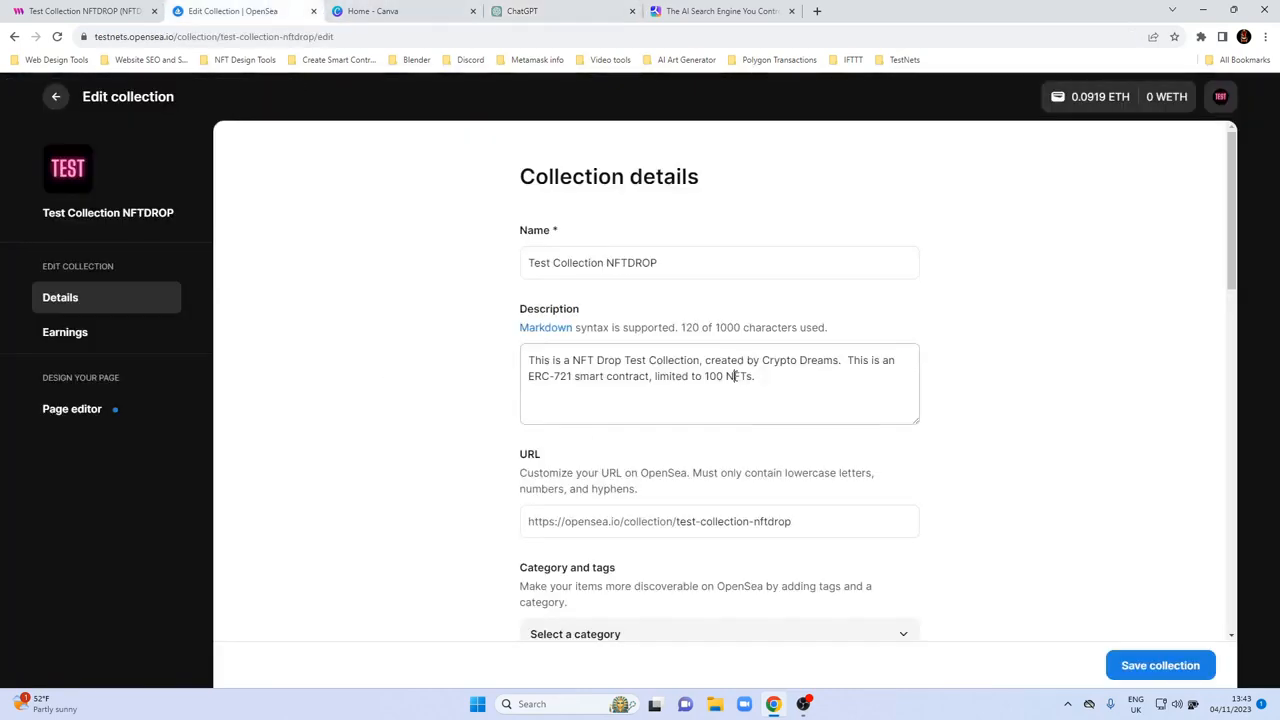
pyautogui.moveTo(766, 377); pyautogui.dragTo(485, 357)
pyautogui.hotkey('ctrl', 'v')
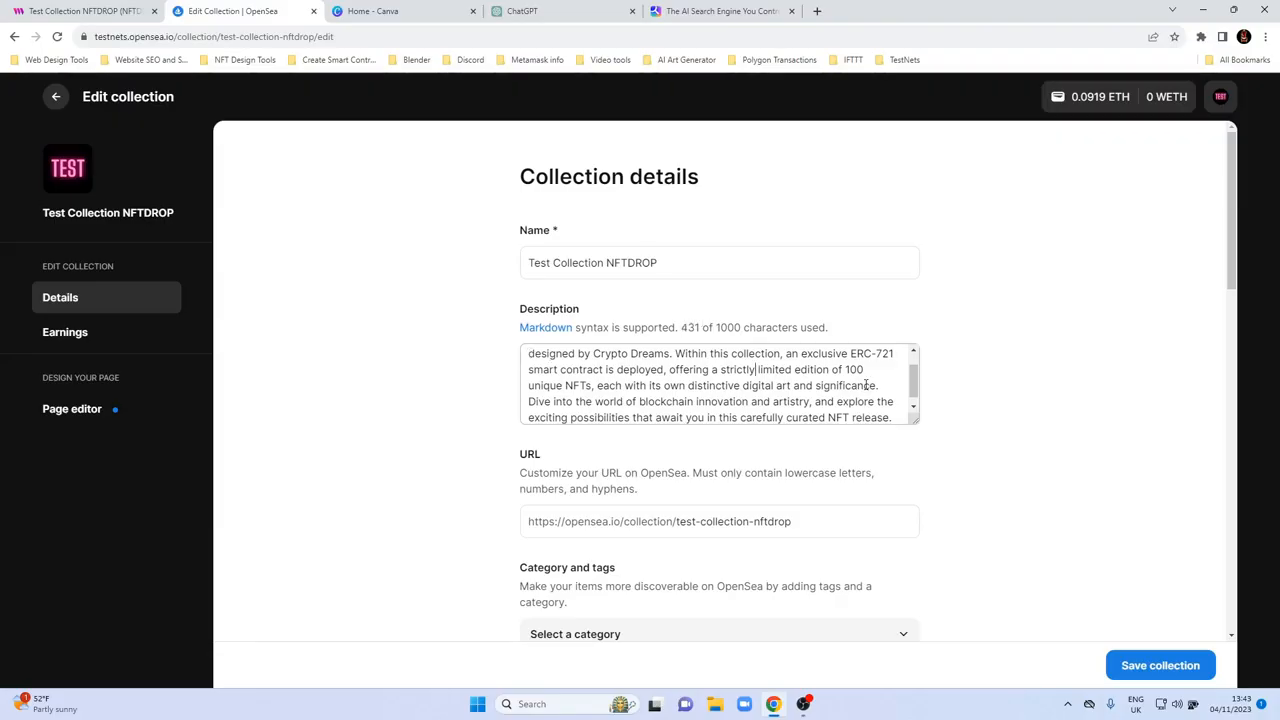
# Step: Add two line breaks at the end of the collection description
pyautogui.scroll(-1, 890, 400)
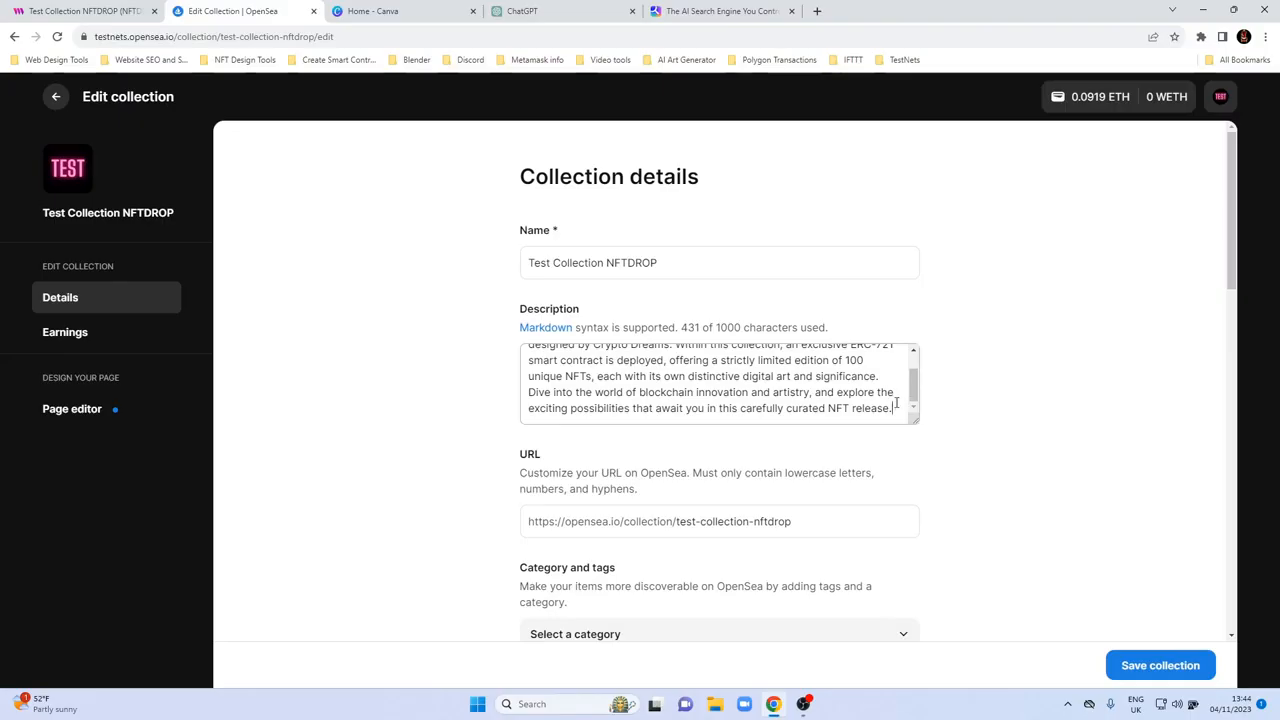
pyautogui.press('Return')
pyautogui.press('Return')
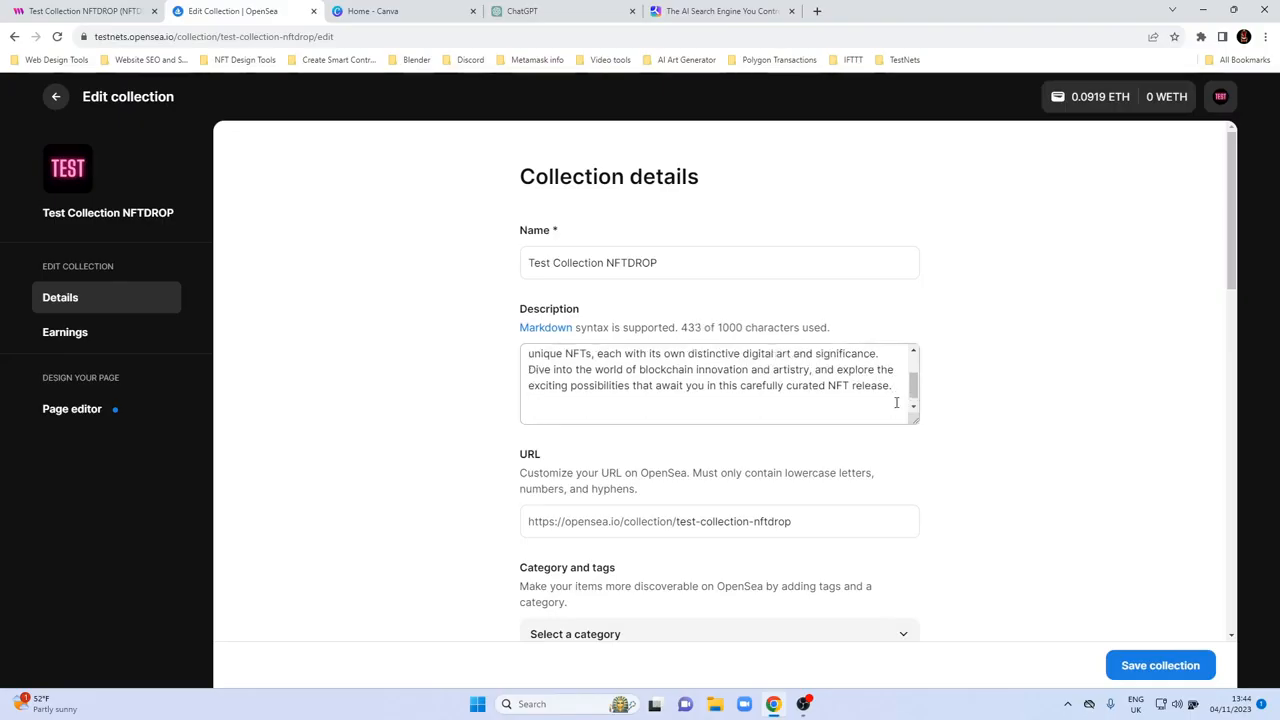
# Step: Open cryptodreams.co.uk in a new browser tab and copy its web address
pyautogui.click(817, 11)
pyautogui.write('cy')
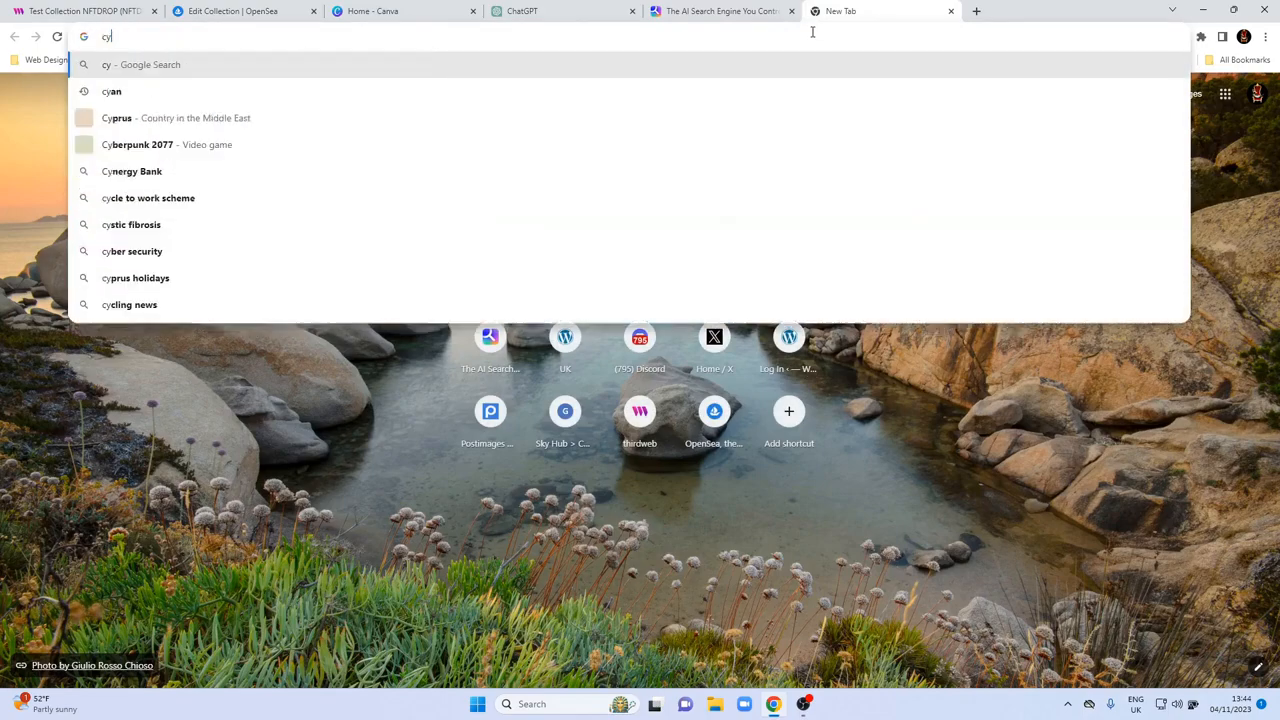
pyautogui.press('BackSpace')
pyautogui.write('r')
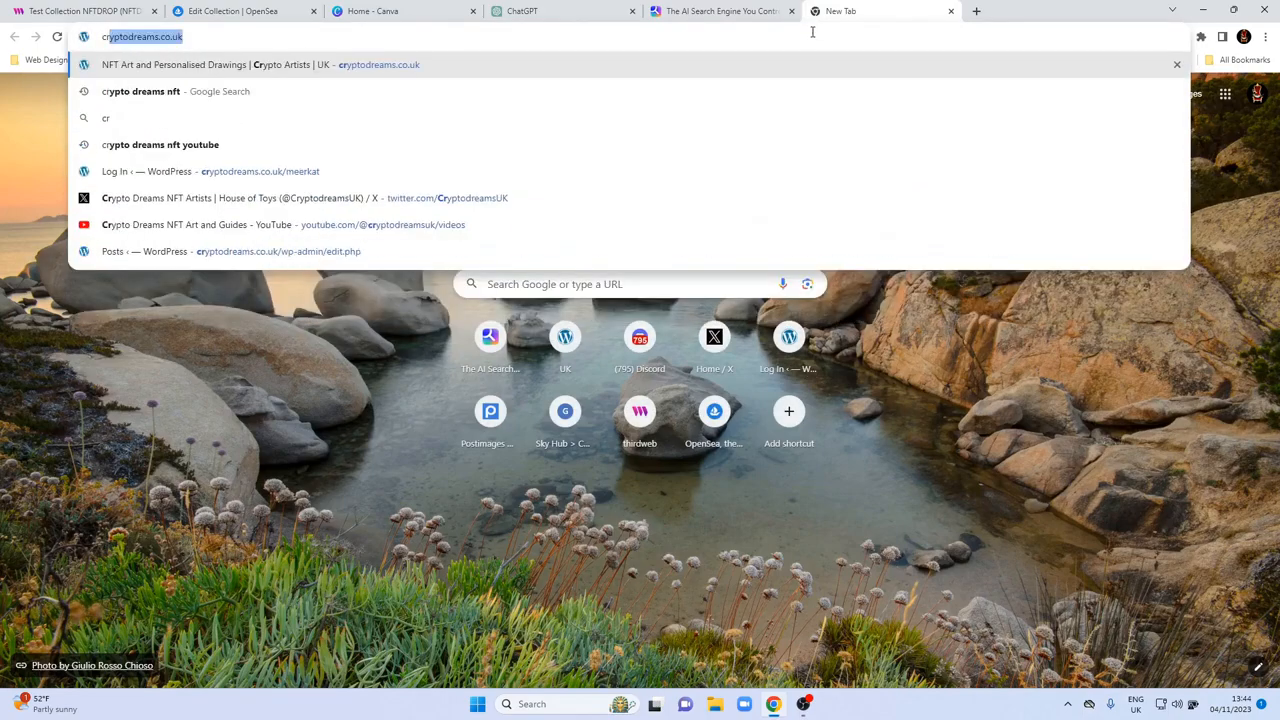
pyautogui.press('Return')
pyautogui.click(812, 32)
pyautogui.hotkey('ctrl', 'c')
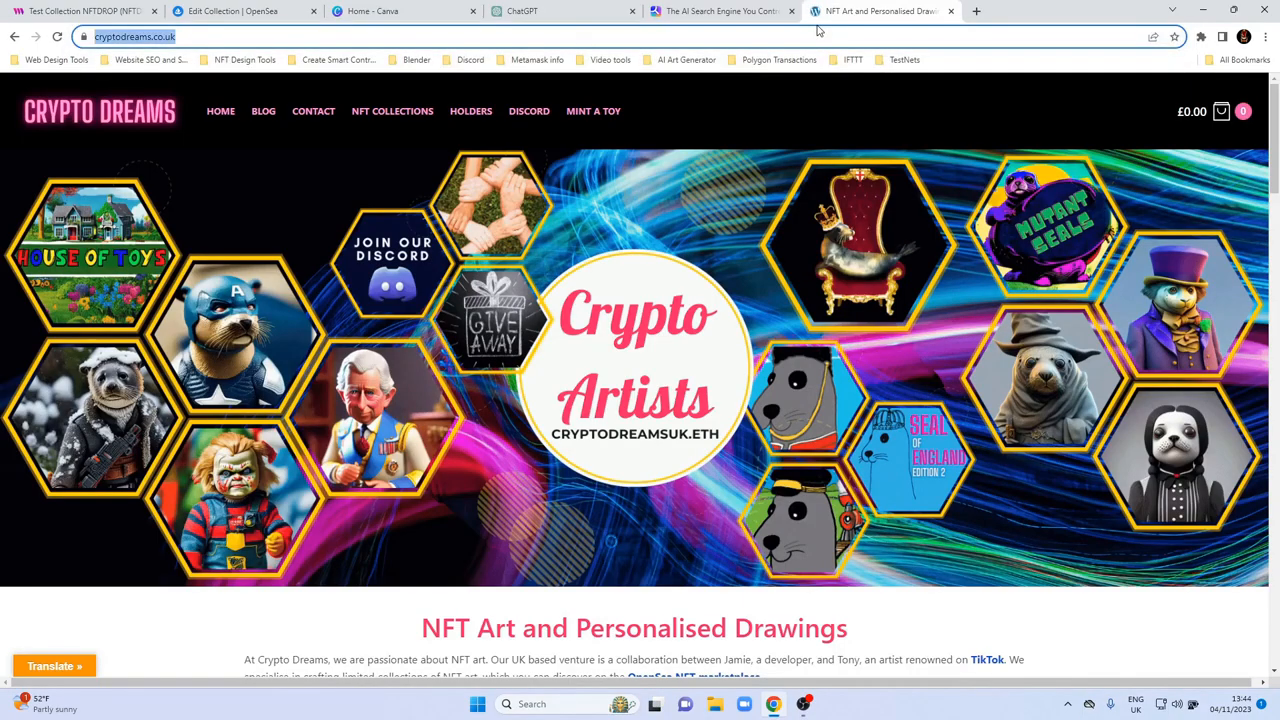
pyautogui.click(418, 12)
pyautogui.click(232, 11)
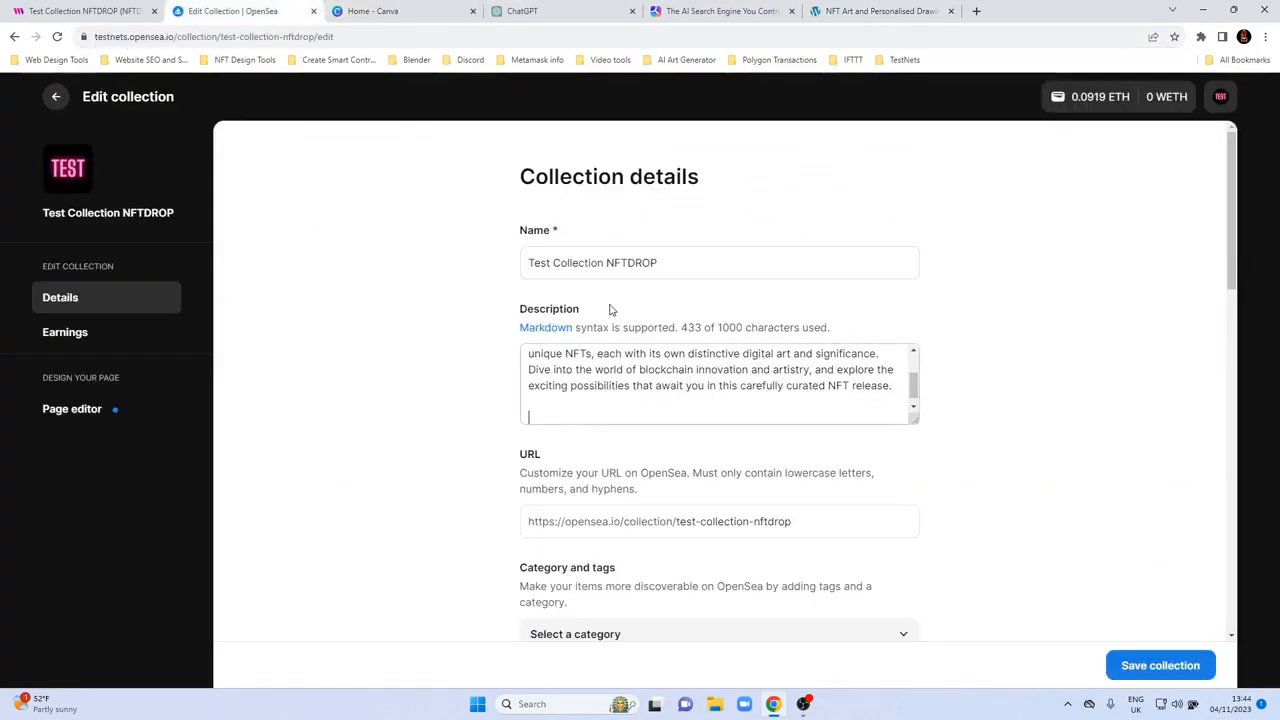
pyautogui.click(605, 402)
pyautogui.press('Return')
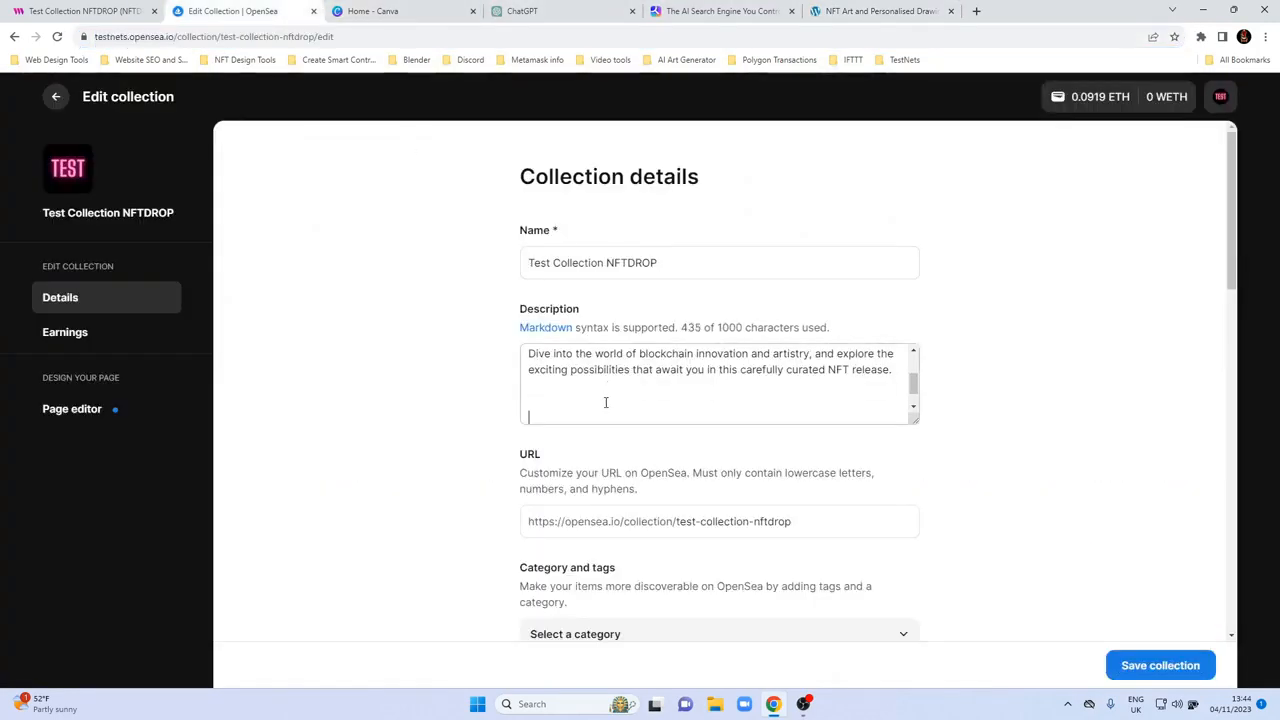
pyautogui.press('Return')
pyautogui.hotkey('ctrl', 'v')
pyautogui.write('Learn More Abo')
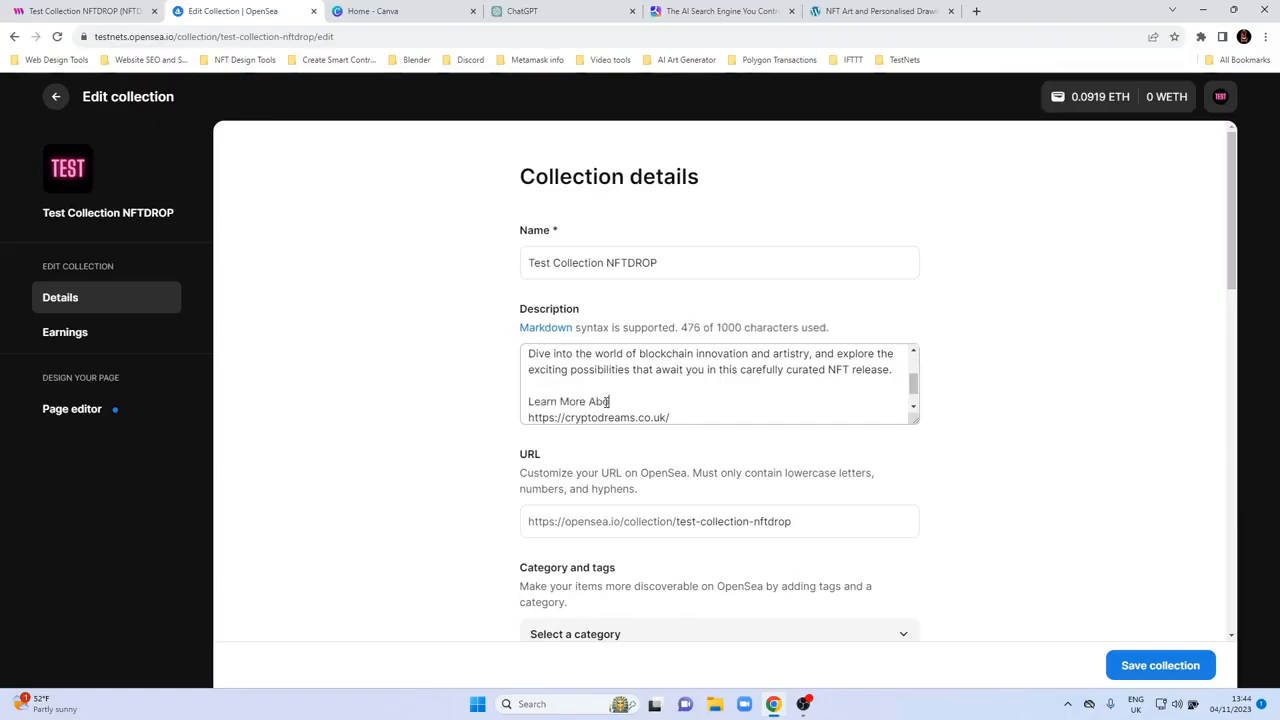
pyautogui.write('ut Us')
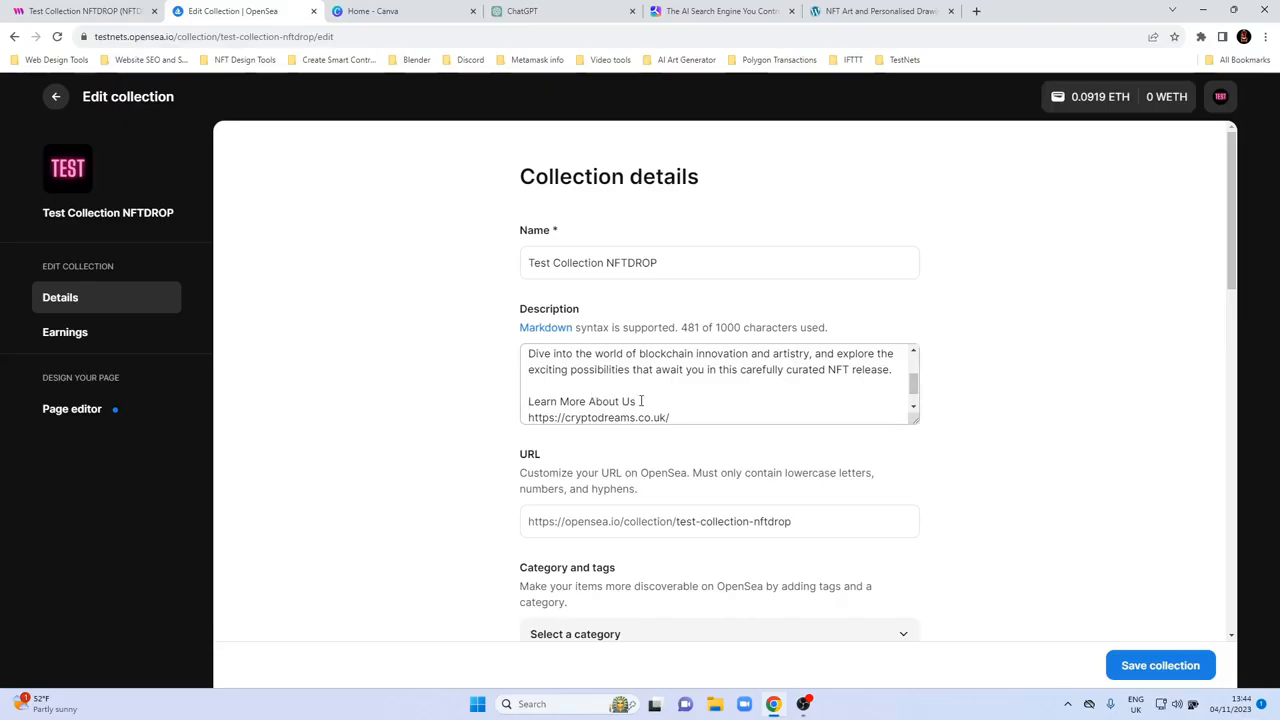
# Step: Open the Markdown syntax guide linked from the description field in a new tab and look up the bold text syntax
pyautogui.rightClick(540, 333)
pyautogui.click(578, 341)
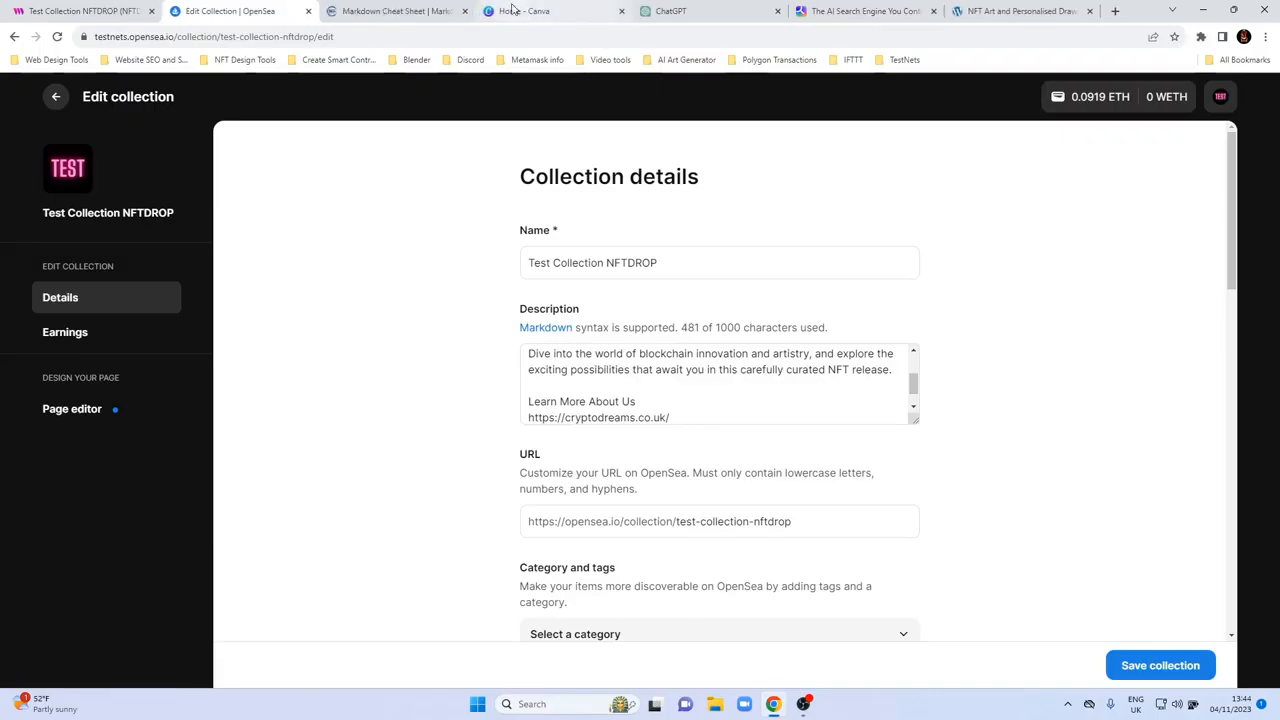
pyautogui.click(385, 10)
pyautogui.scroll(-2, 340, 471)
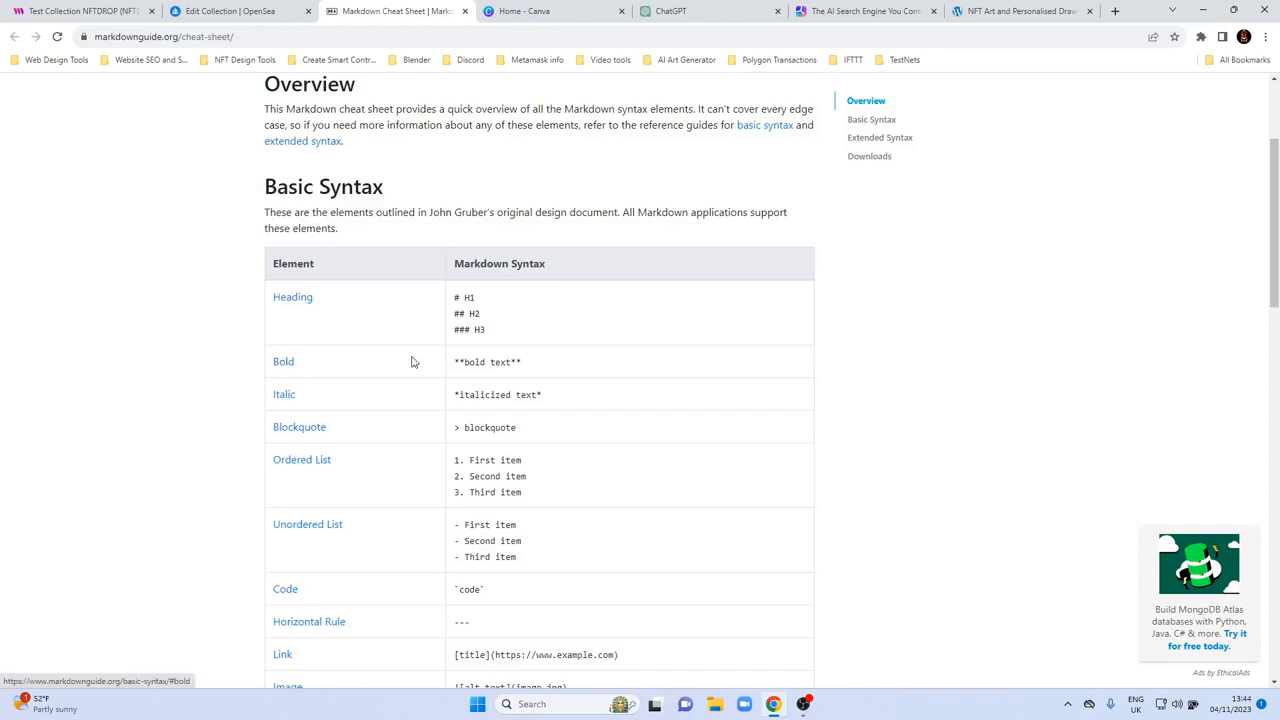
# Step: Bold the "Learn More About Us" and website link lines in the description with ** markers, removing the link's trailing slash
pyautogui.click(296, 10)
pyautogui.click(527, 401)
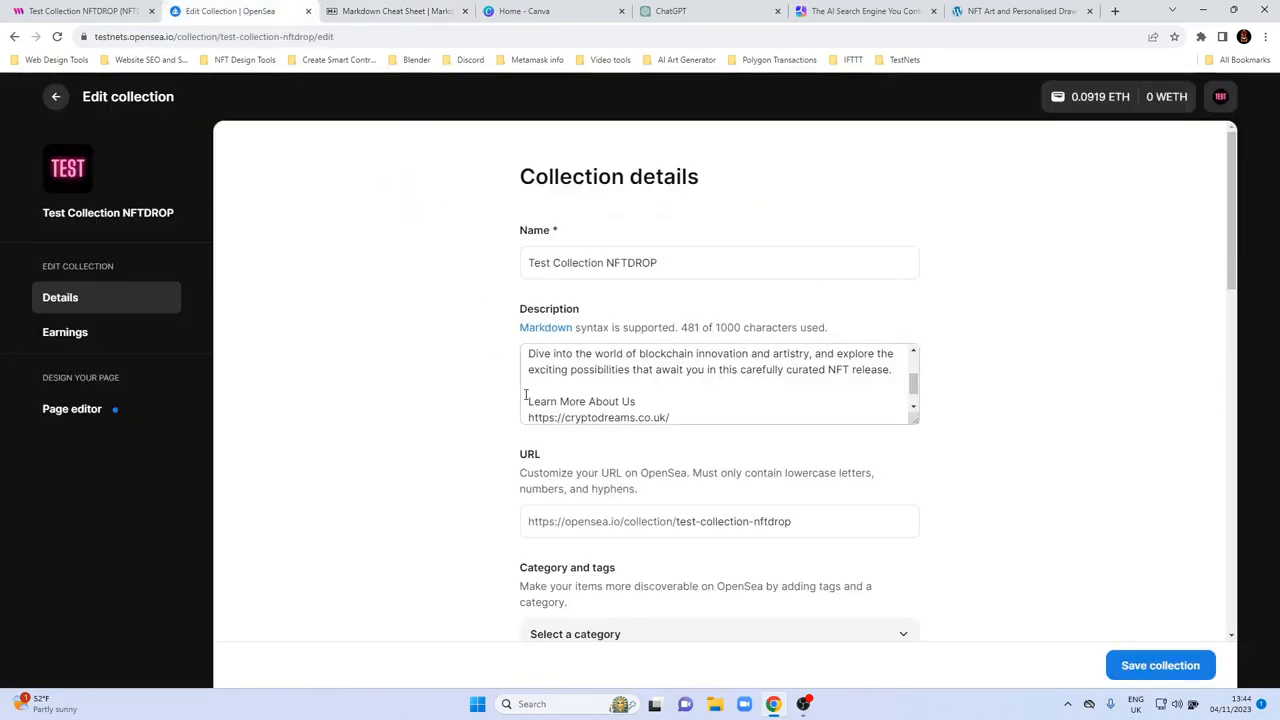
pyautogui.write('**')
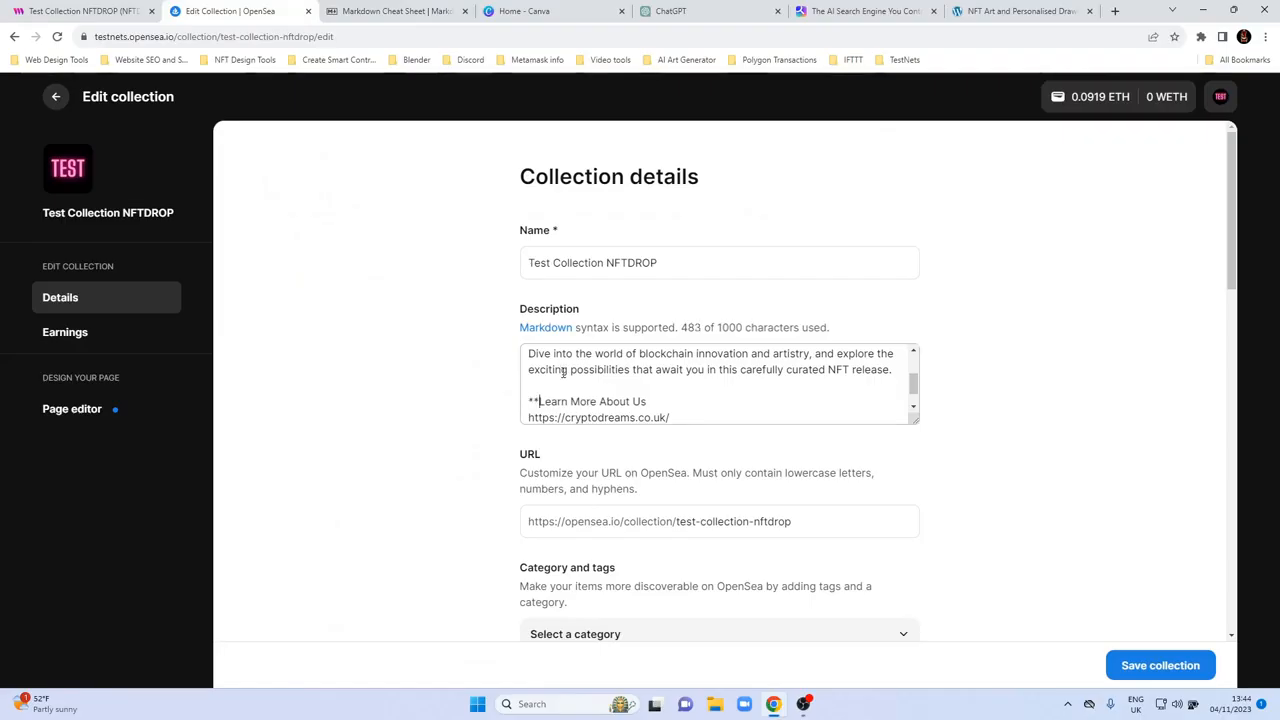
pyautogui.write('**')
pyautogui.press('Home')
pyautogui.write('**')
pyautogui.press('BackSpace')
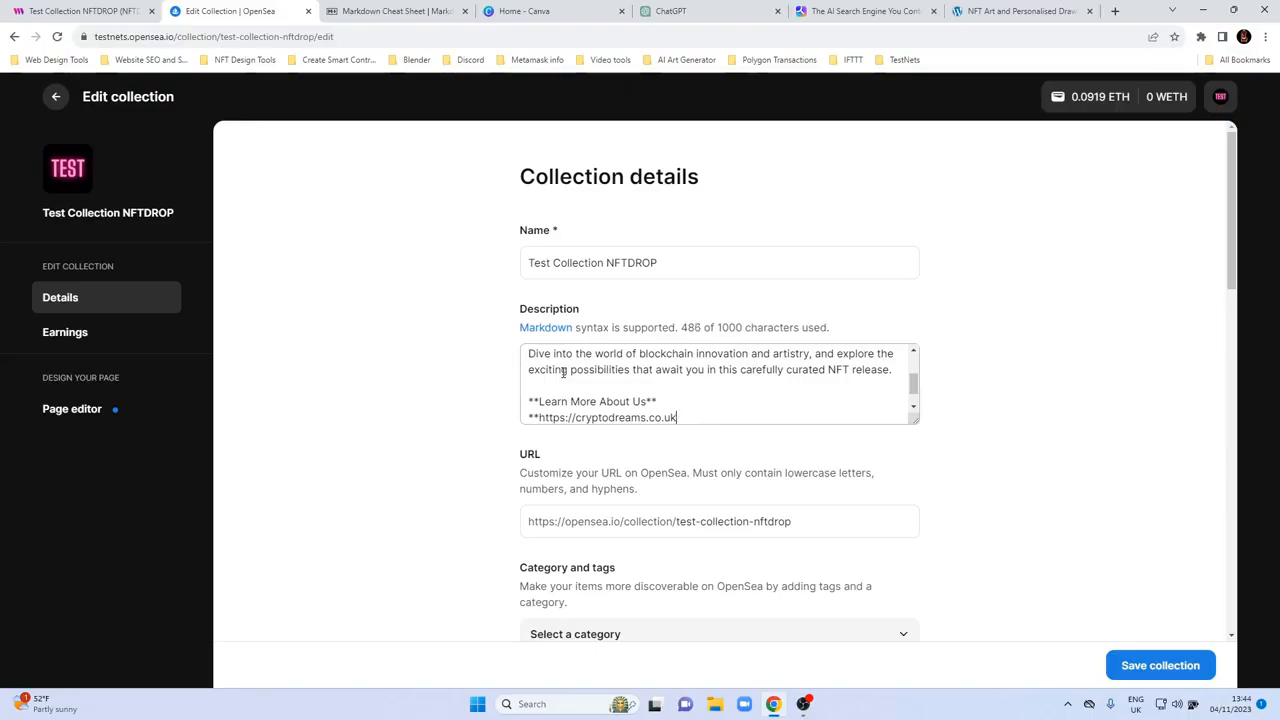
pyautogui.write('**')
# Step: Set the collection's category to PFPs
pyautogui.scroll(-1, 491, 491)
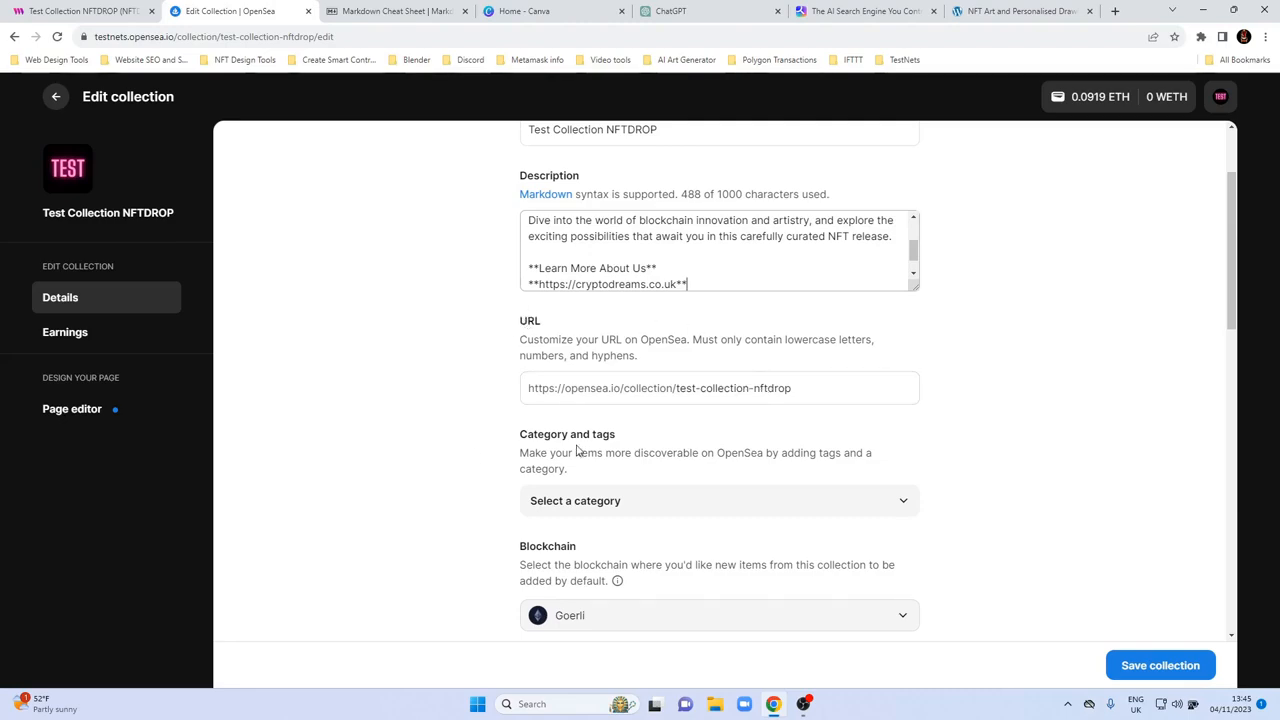
pyautogui.scroll(-1, 527, 449)
pyautogui.click(560, 370)
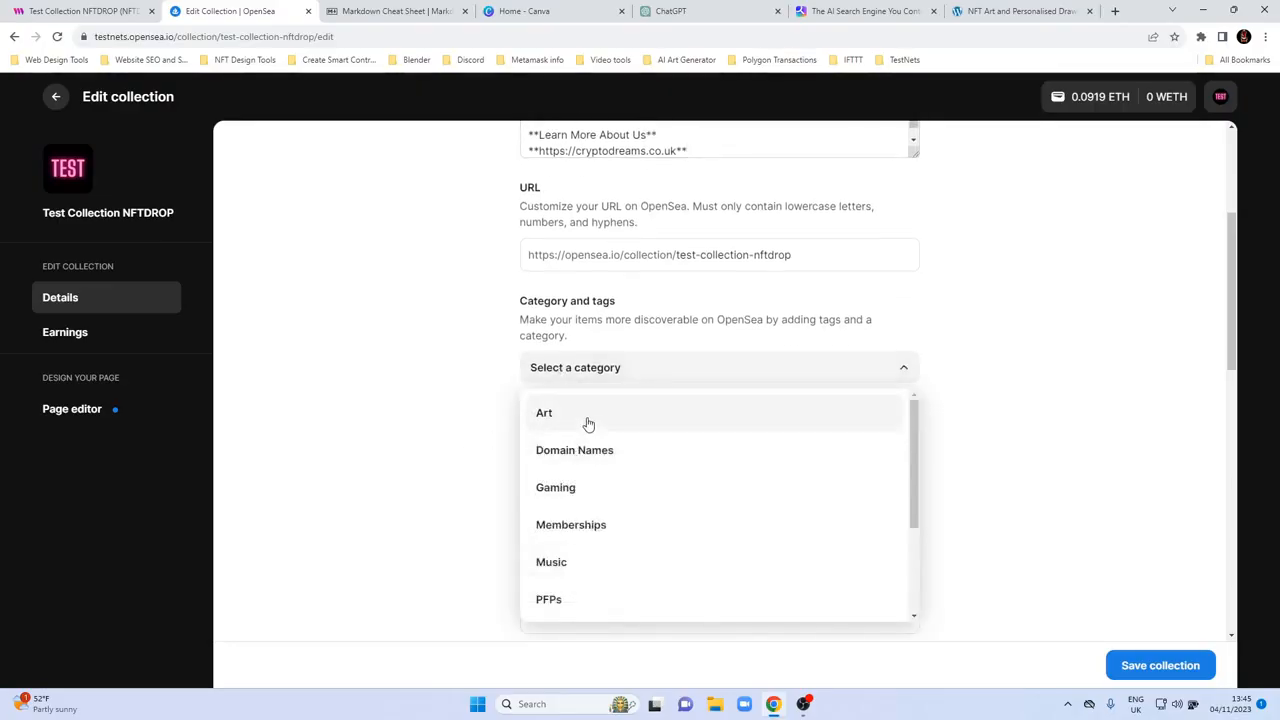
pyautogui.scroll(-3, 588, 424)
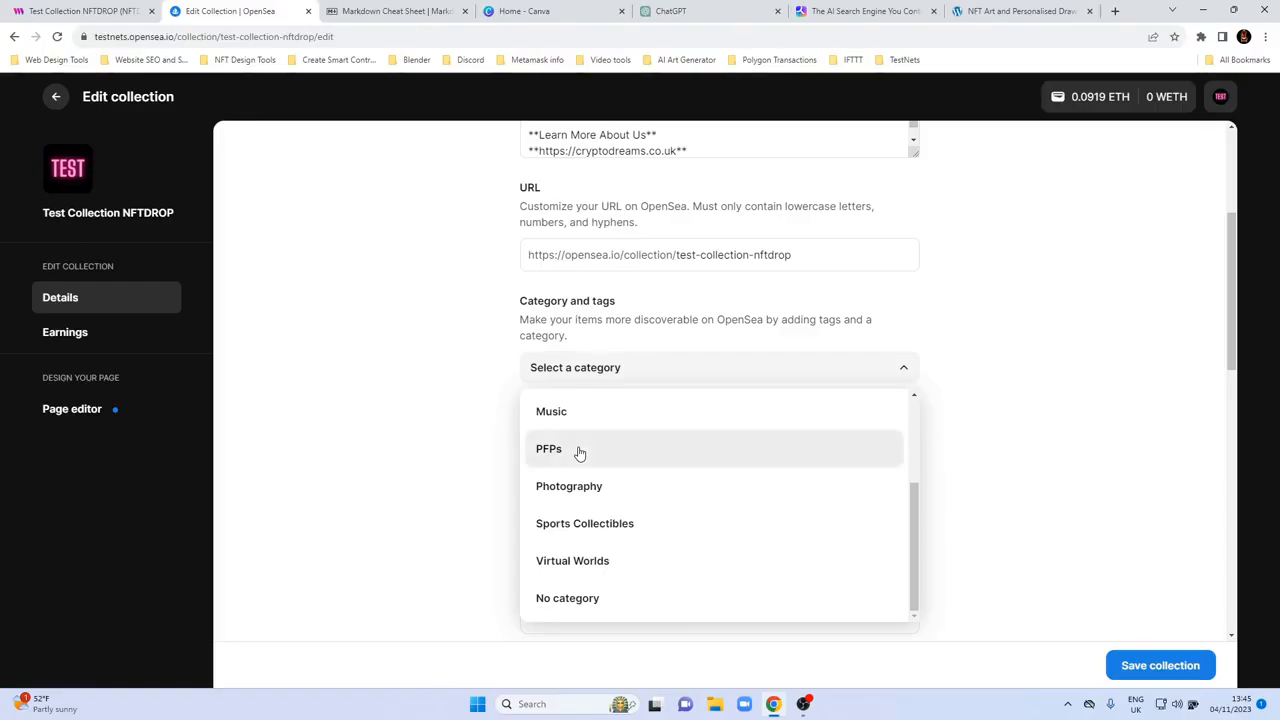
pyautogui.click(578, 453)
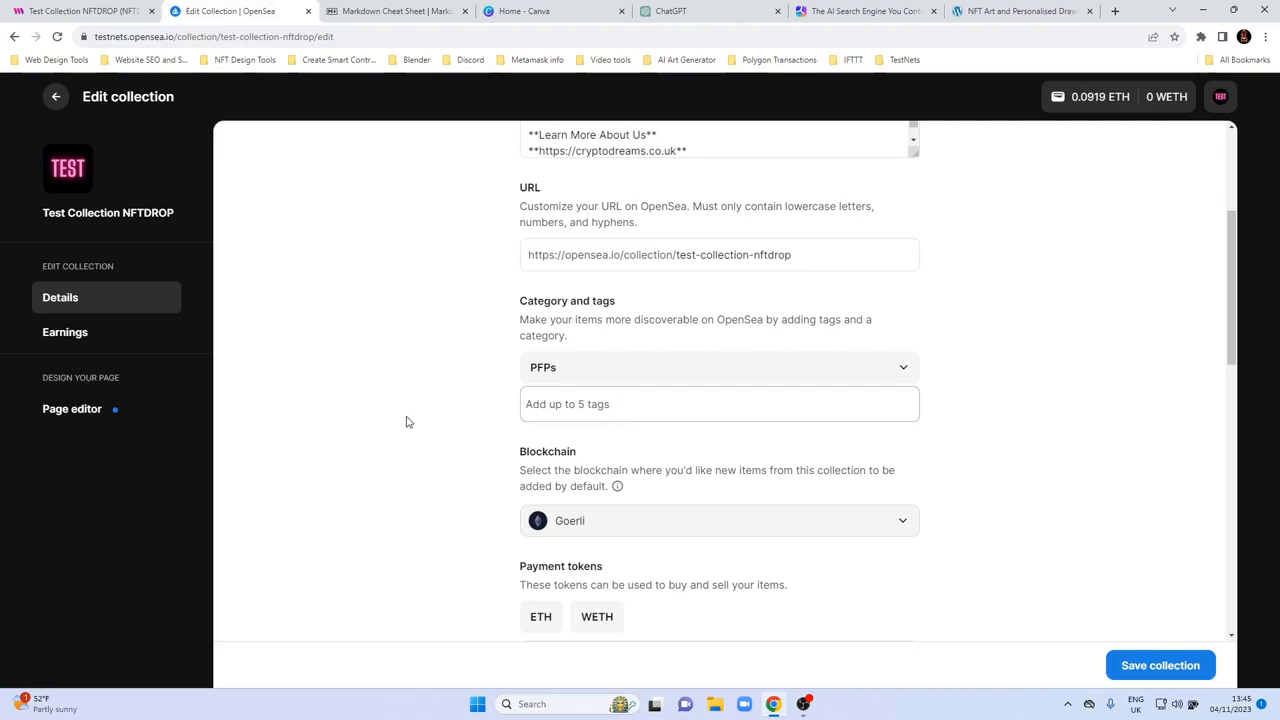
# Step: Review the tags, blockchain and payment token settings, and check the recommended size for the featured image
pyautogui.scroll(-3, 408, 452)
pyautogui.scroll(1, 406, 455)
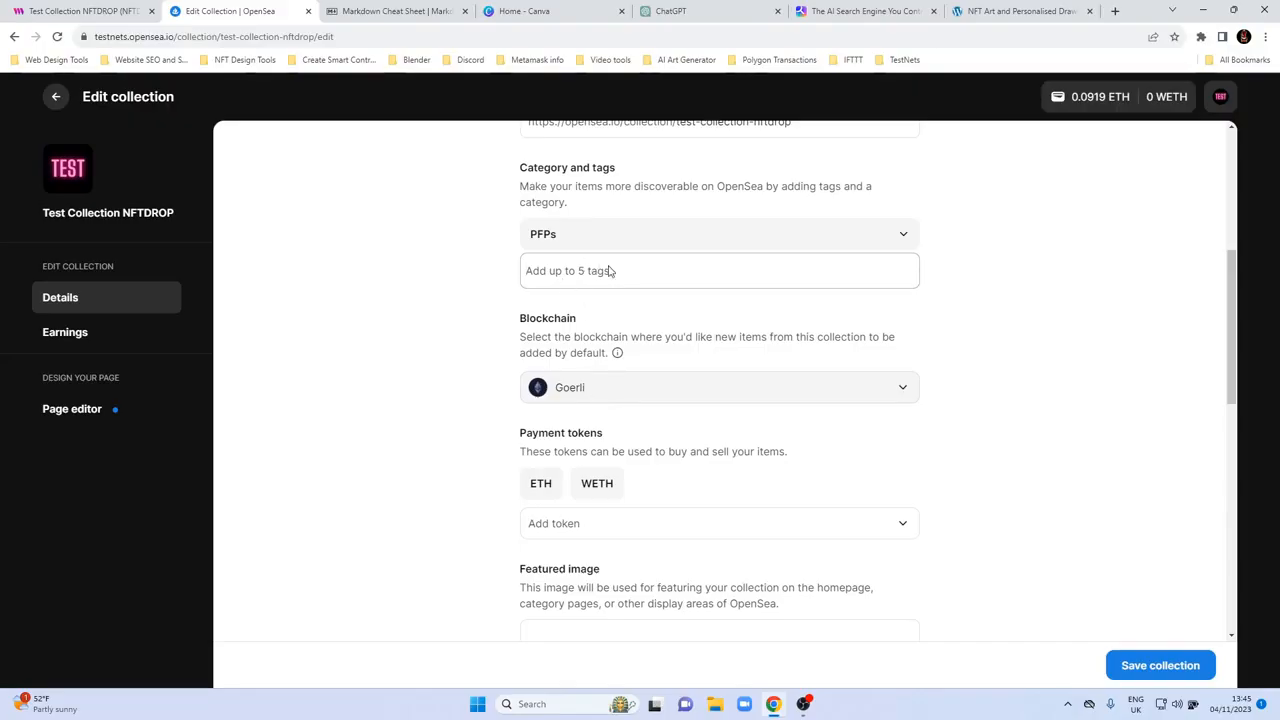
pyautogui.scroll(-1, 490, 462)
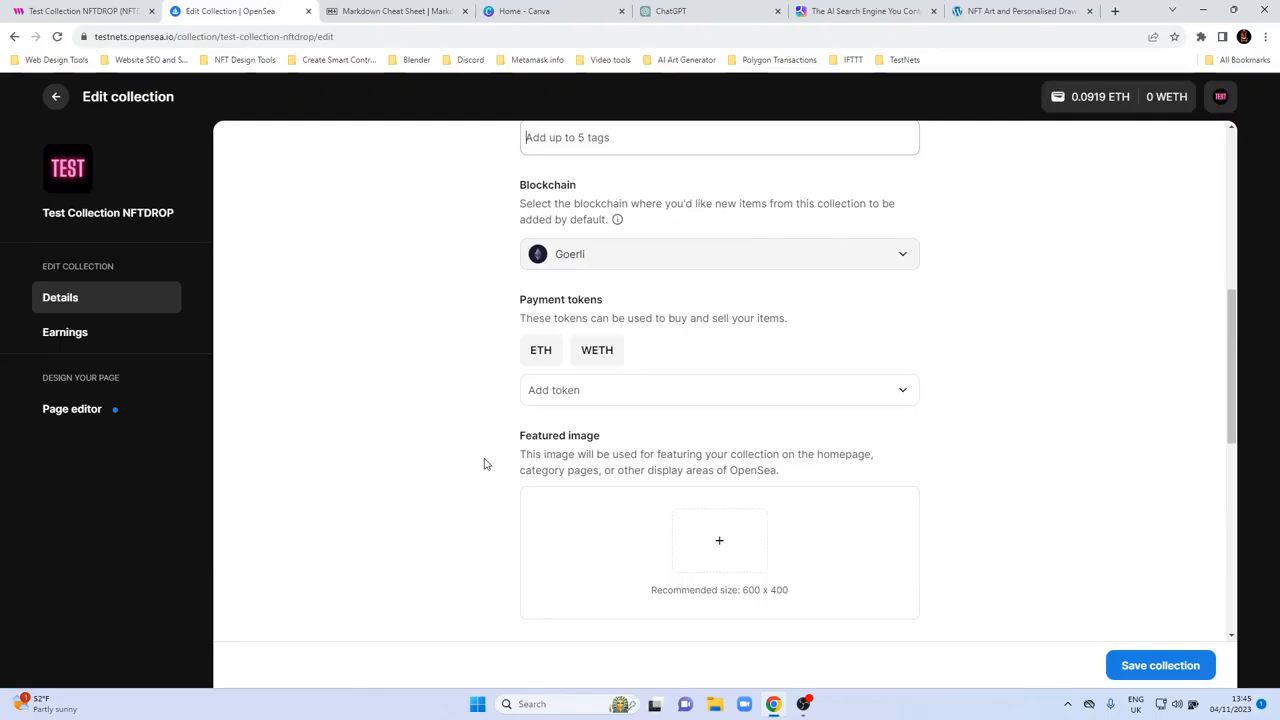
pyautogui.scroll(-2, 484, 463)
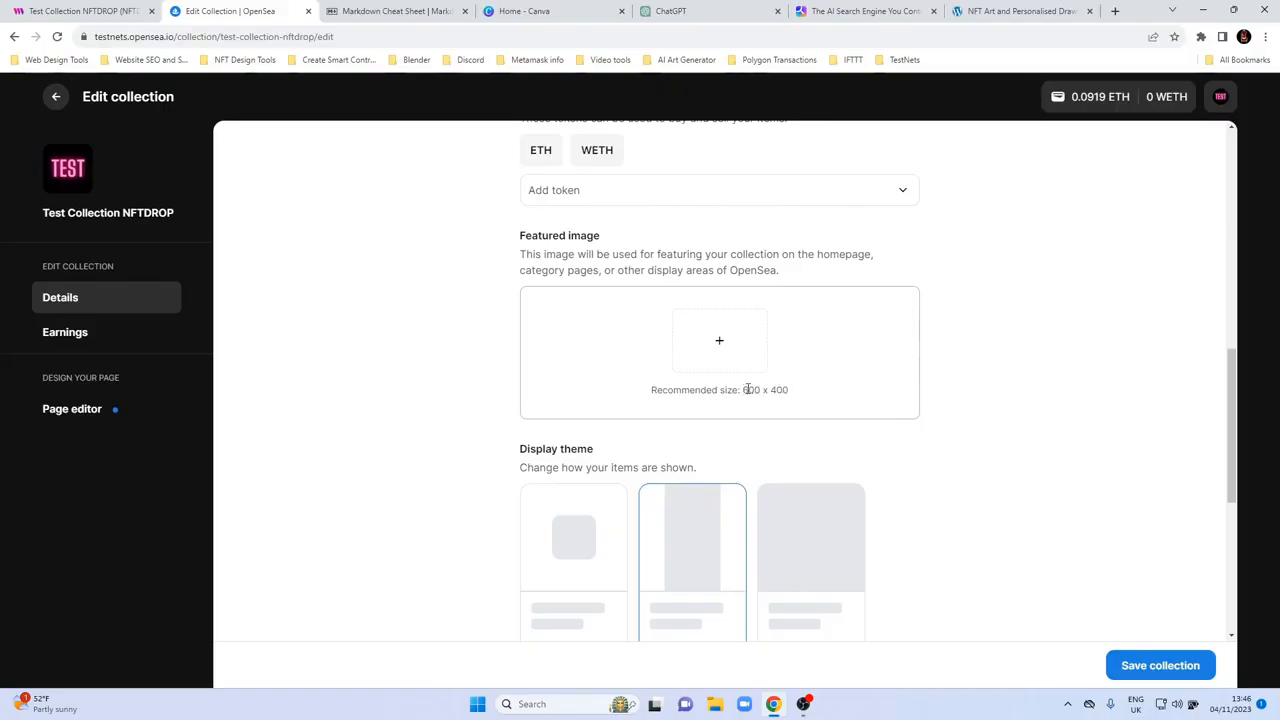
pyautogui.moveTo(746, 389); pyautogui.dragTo(788, 389)
pyautogui.click(780, 386)
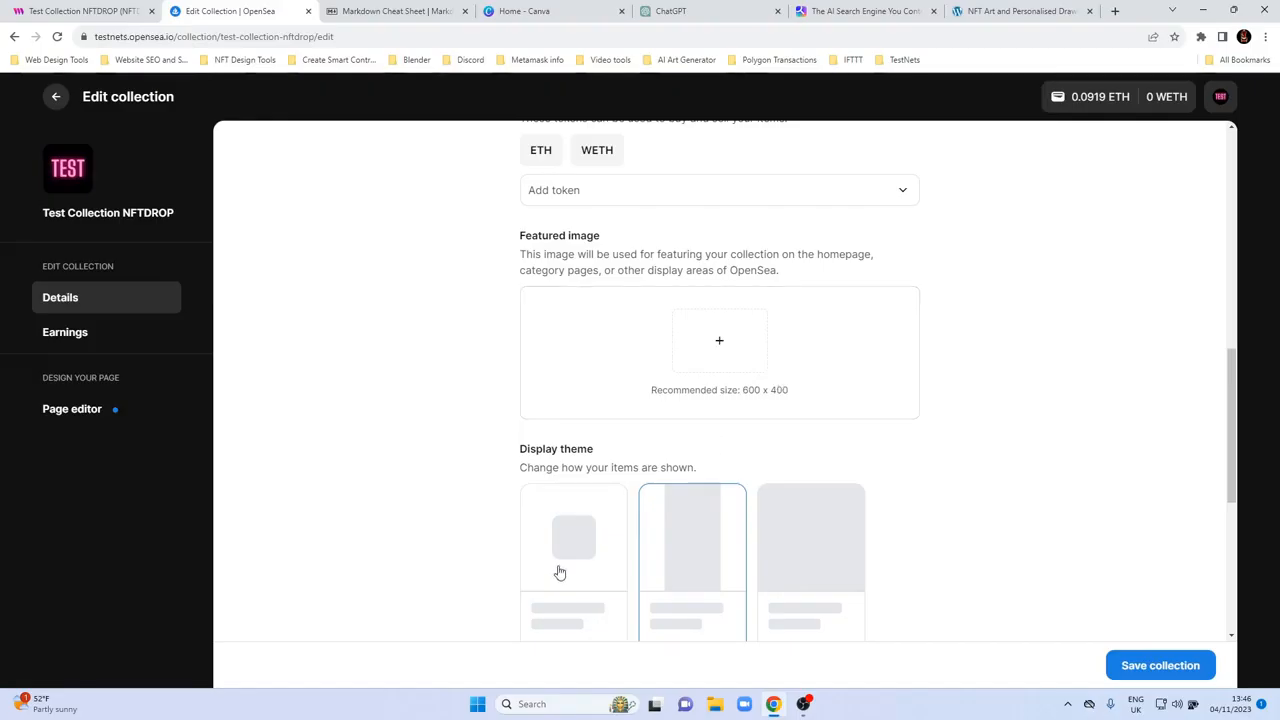
# Step: Switch to Canva, create a blank custom-size design of 600 × 400 px and show the uploaded images
pyautogui.click(526, 12)
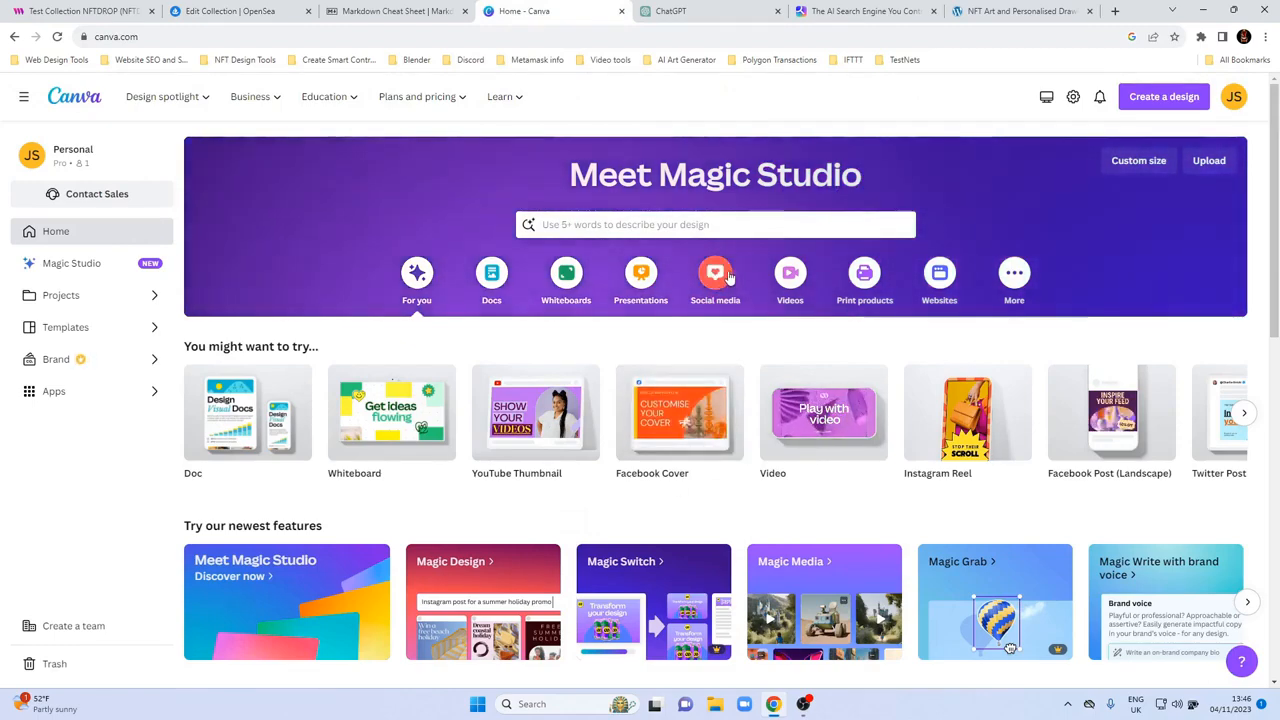
pyautogui.click(1125, 163)
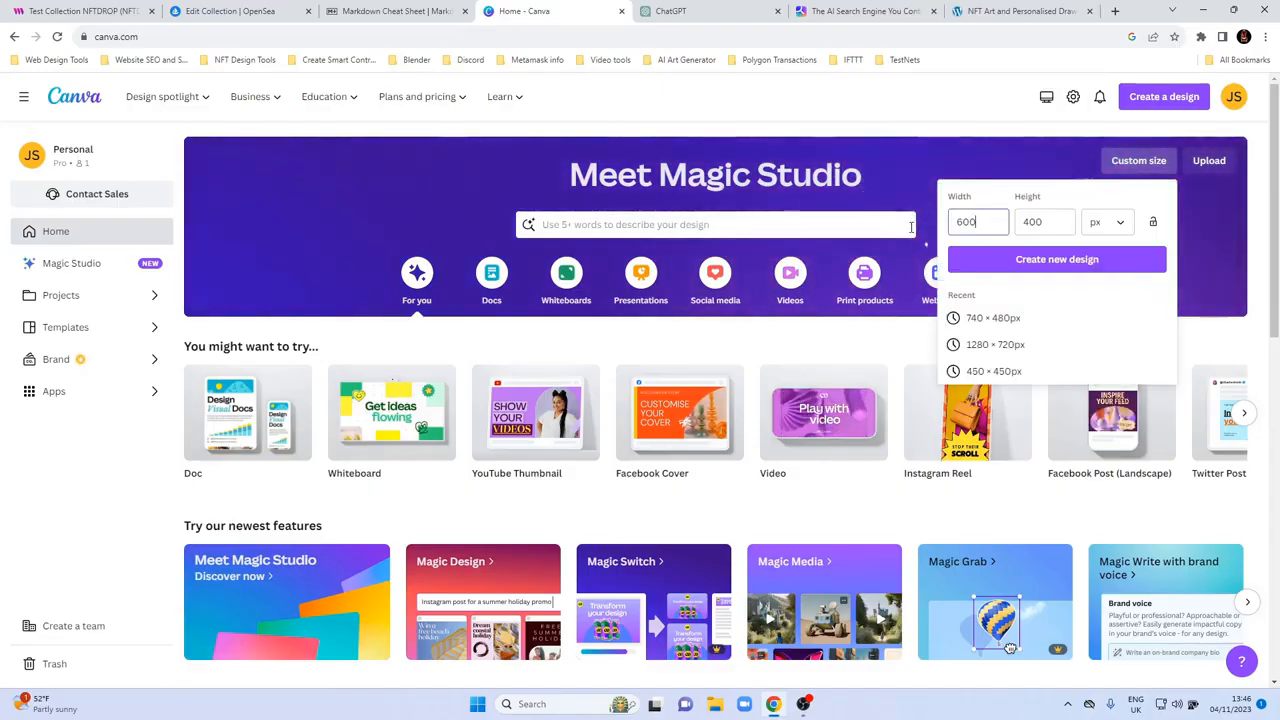
pyautogui.moveTo(985, 222); pyautogui.dragTo(943, 218)
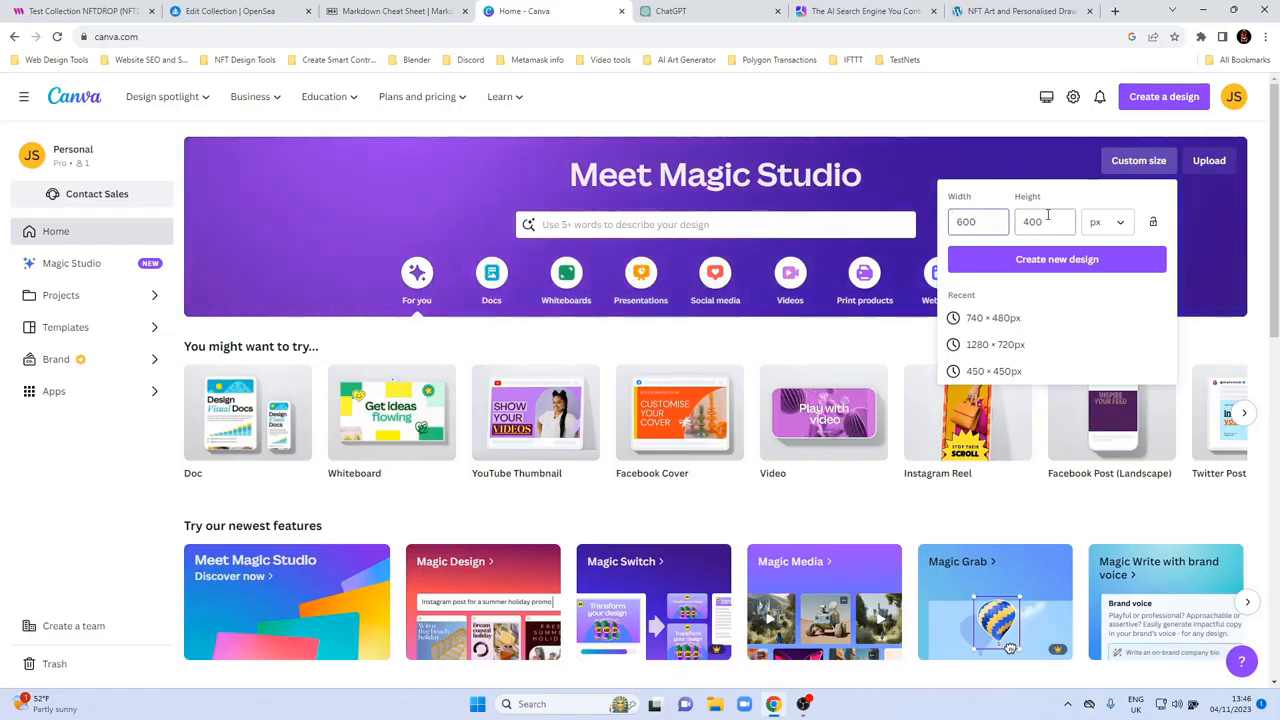
pyautogui.click(1050, 262)
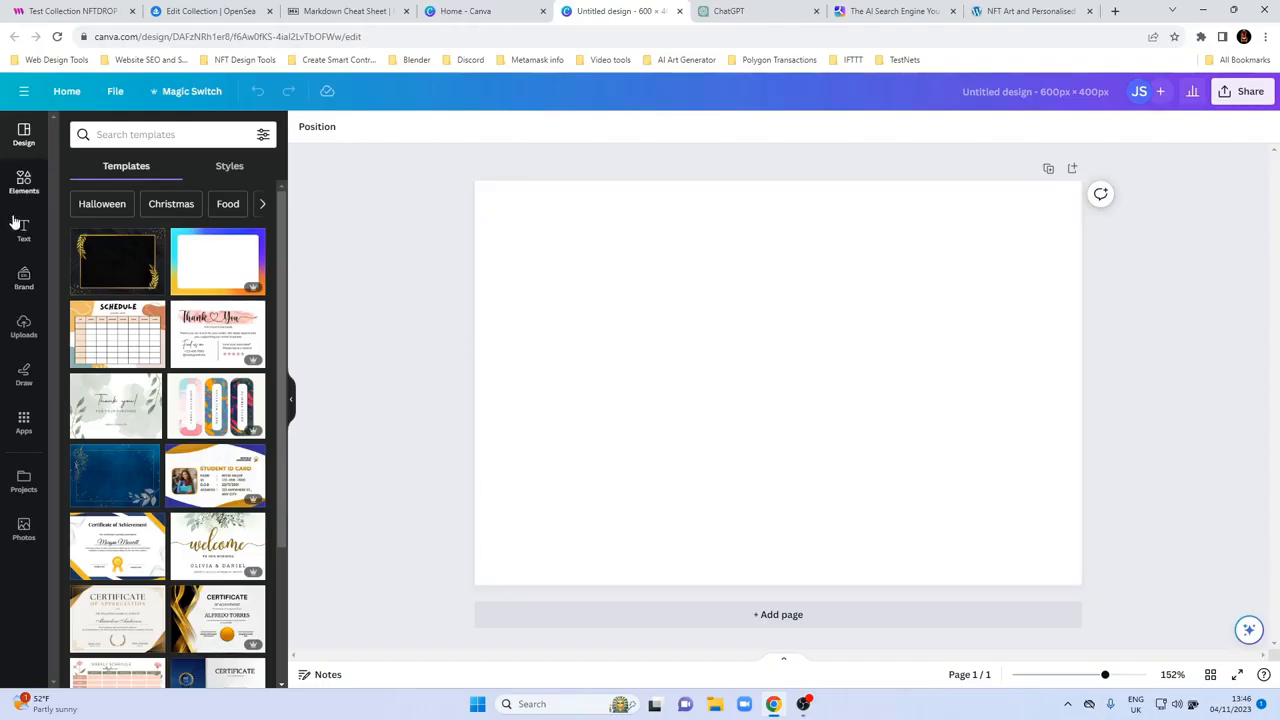
pyautogui.click(26, 330)
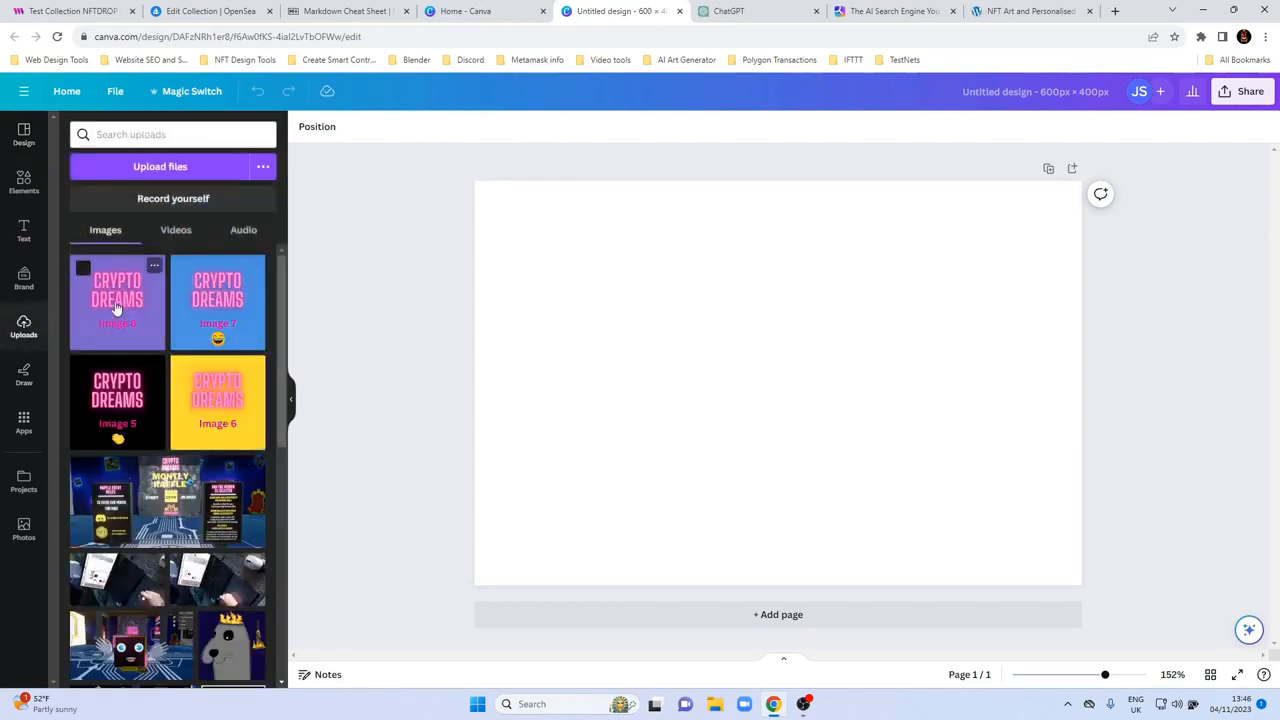
# Step: Add the uploaded Images 8, 7, 5 and 6, placing 6 upper left, 5 upper right, 7 lower left and 8 beside 6
pyautogui.click(116, 305)
pyautogui.click(217, 300)
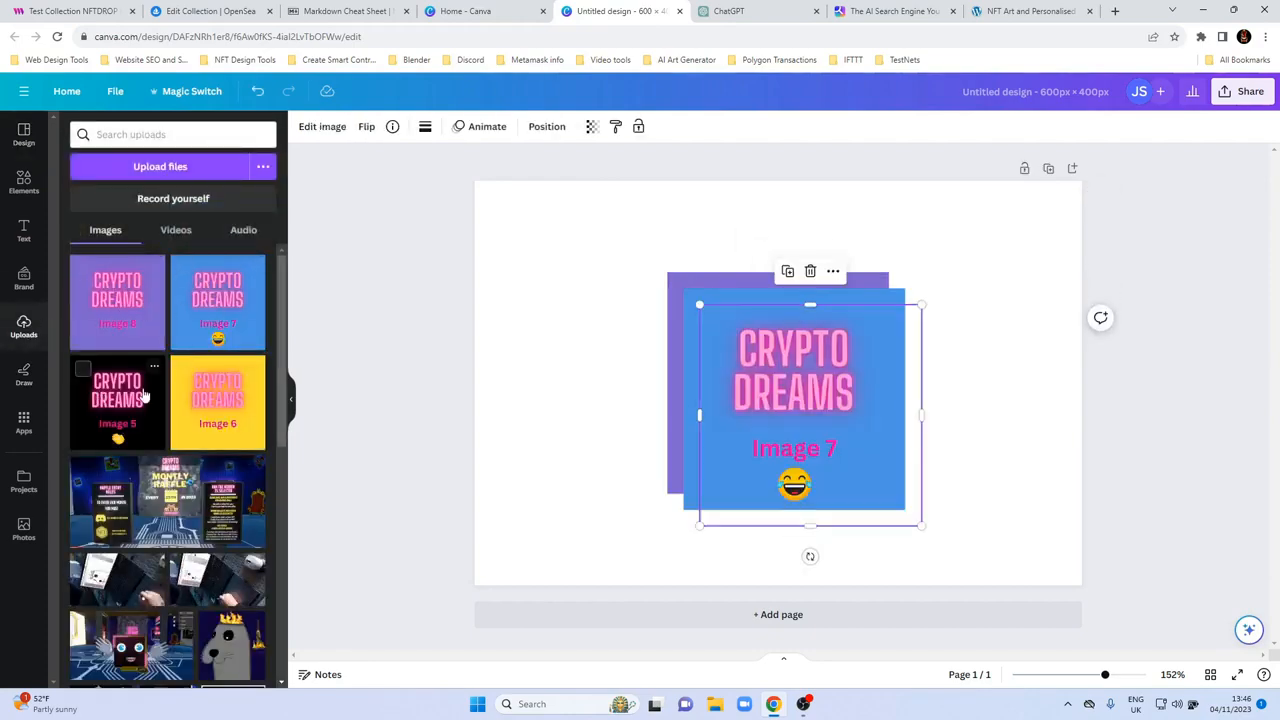
pyautogui.click(117, 400)
pyautogui.click(217, 400)
pyautogui.moveTo(771, 432); pyautogui.dragTo(529, 291)
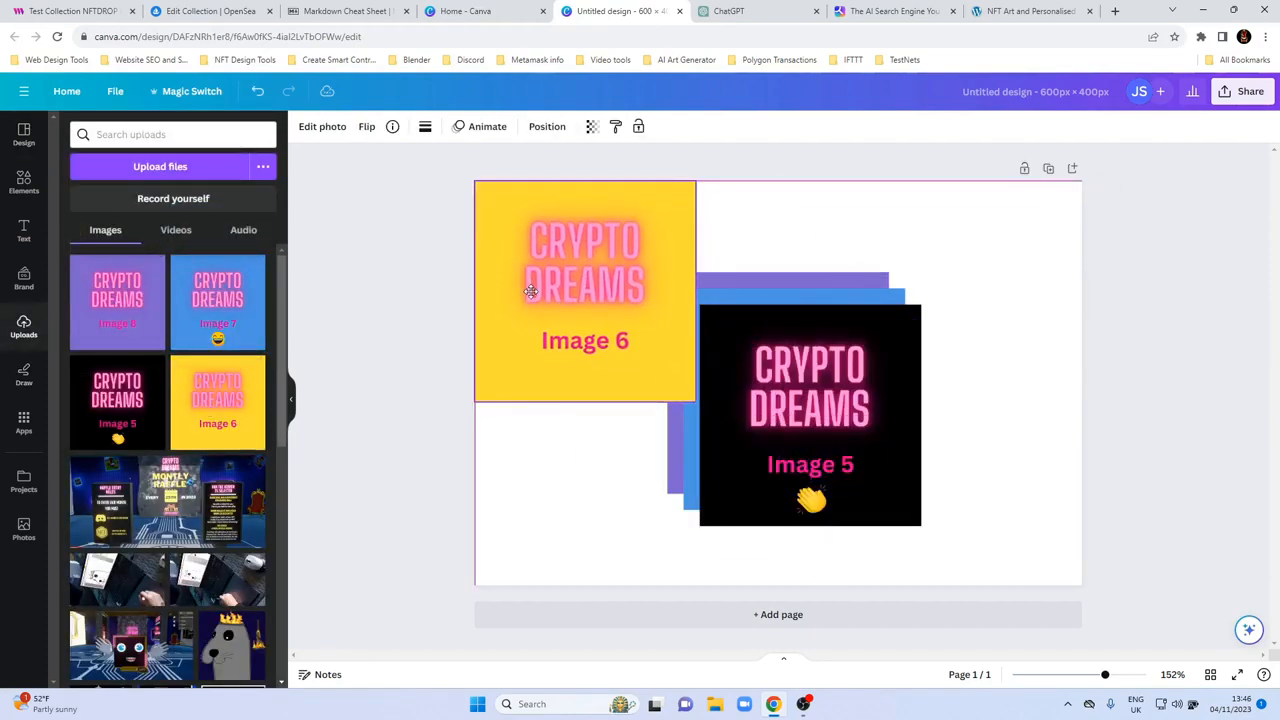
pyautogui.moveTo(787, 358); pyautogui.dragTo(948, 233)
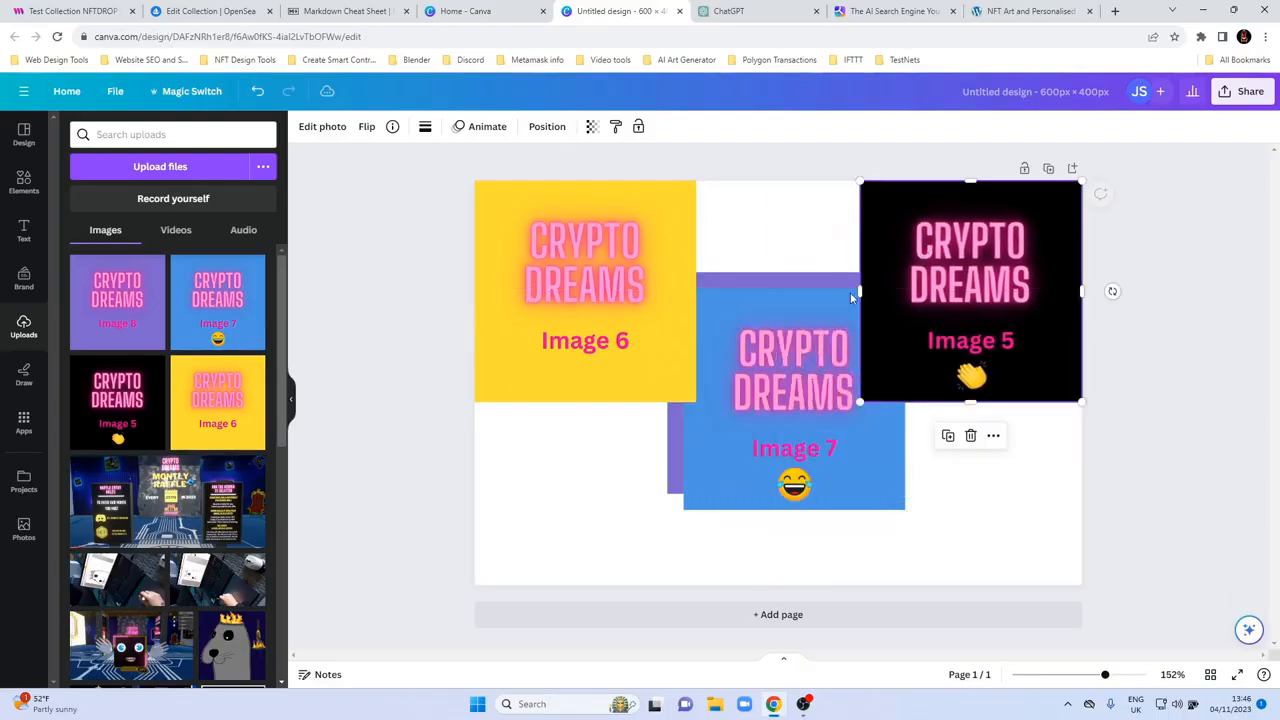
pyautogui.moveTo(811, 326); pyautogui.dragTo(602, 403)
pyautogui.moveTo(776, 367); pyautogui.dragTo(761, 271)
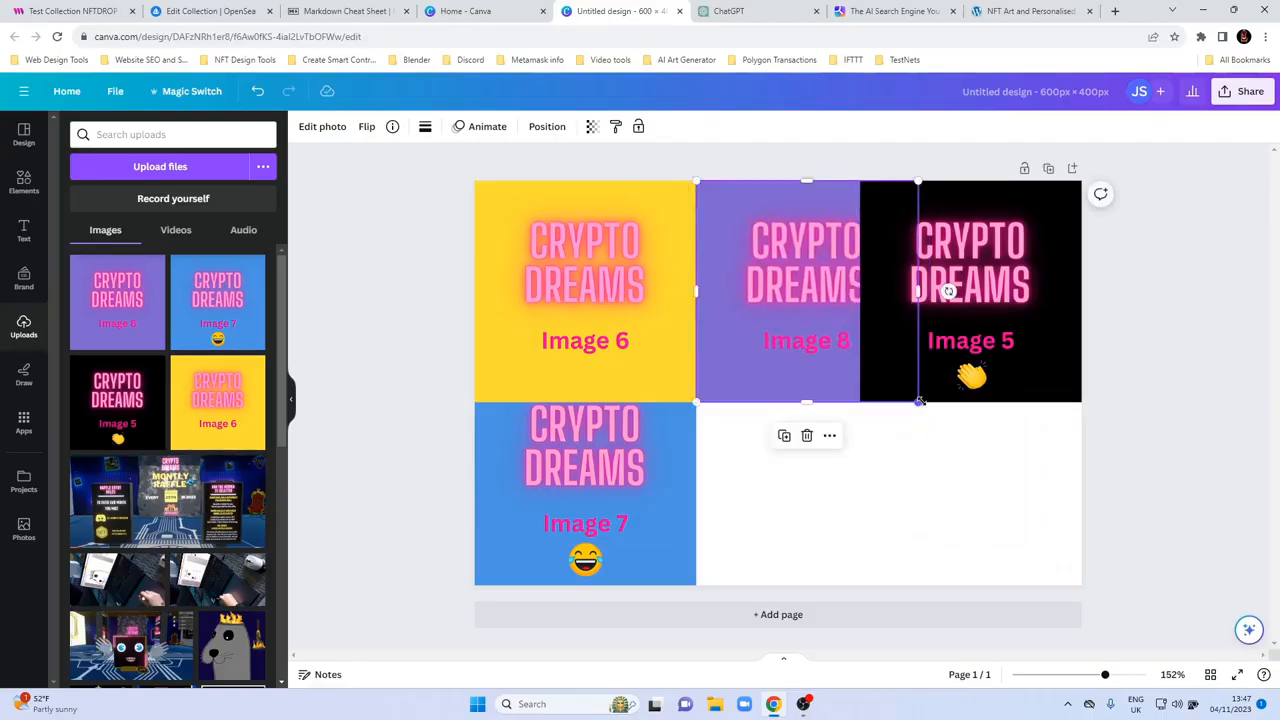
# Step: Shrink Image 8 to fit the gap before Image 5, and scale down Images 7 and 6 while keeping them in the page's left corners
pyautogui.moveTo(918, 402); pyautogui.dragTo(857, 346)
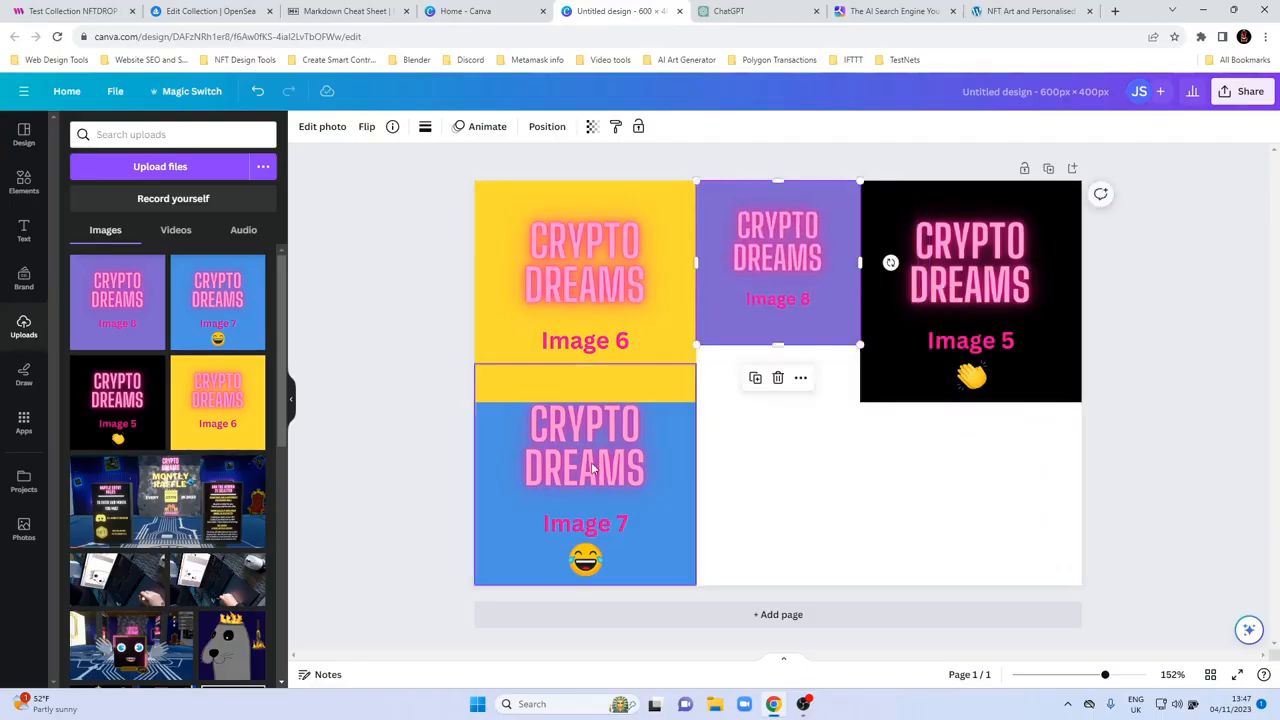
pyautogui.moveTo(593, 507); pyautogui.dragTo(814, 450)
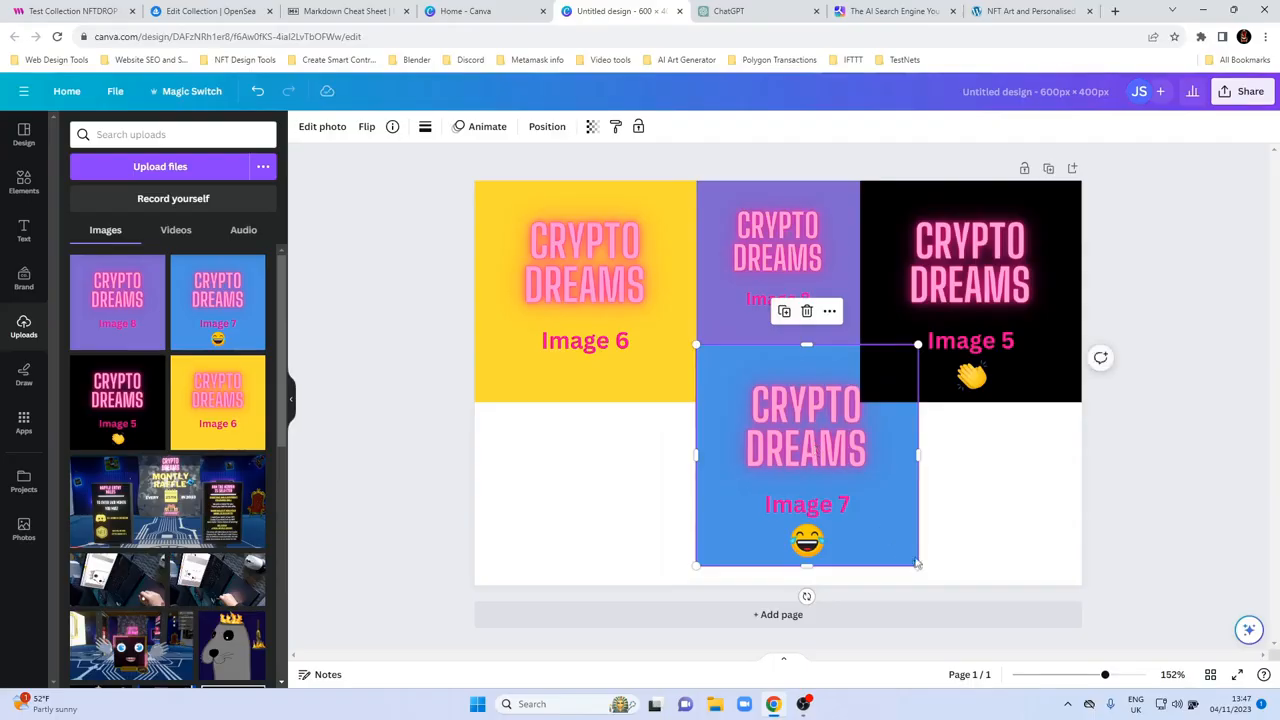
pyautogui.moveTo(916, 564); pyautogui.dragTo(869, 520)
pyautogui.moveTo(766, 416); pyautogui.dragTo(543, 479)
pyautogui.moveTo(648, 412); pyautogui.dragTo(651, 357)
pyautogui.click(687, 392)
pyautogui.click(493, 406)
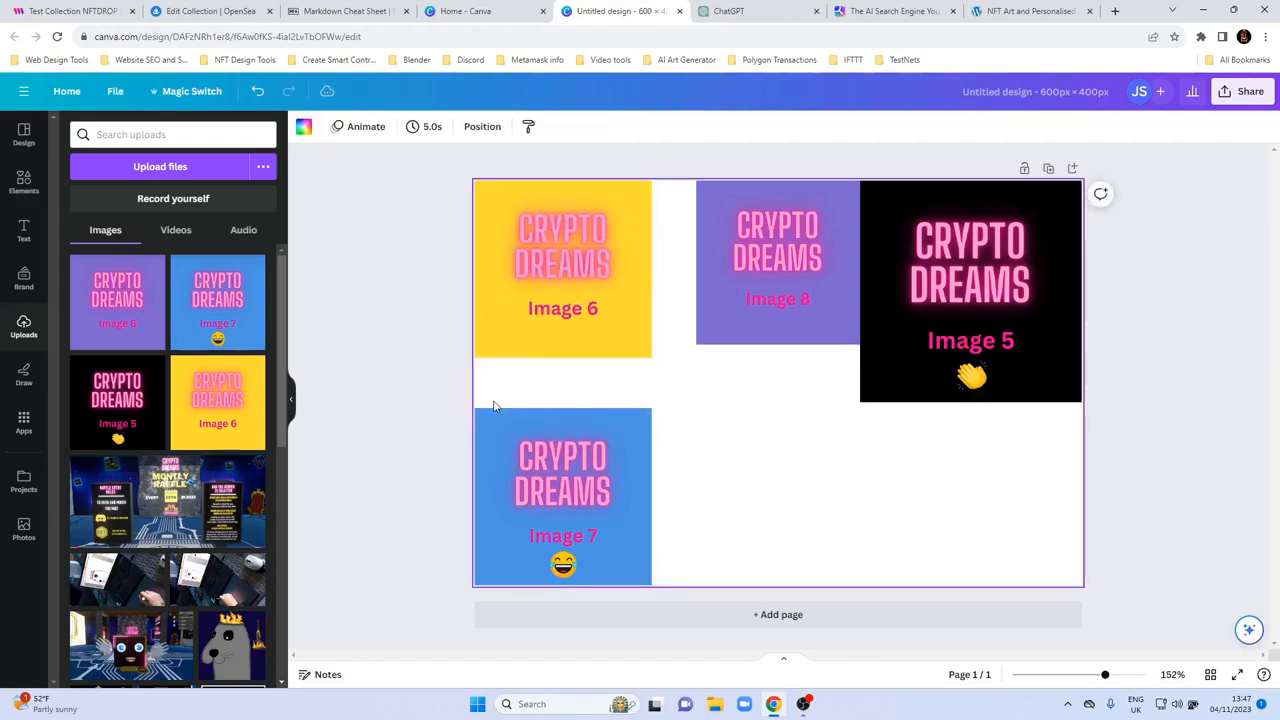
# Step: Search the templates for "gallery", add a second page and apply the yellow "poets and art" template to it
pyautogui.click(23, 134)
pyautogui.click(138, 135)
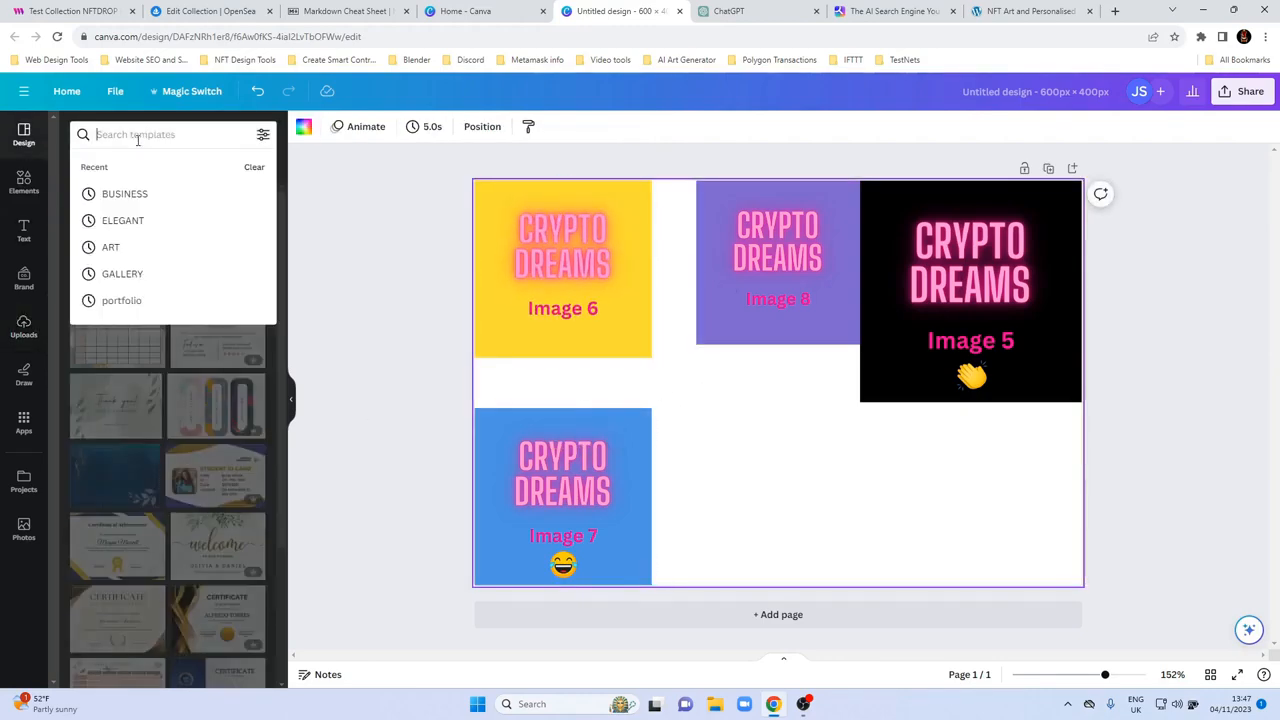
pyautogui.write('gallery')
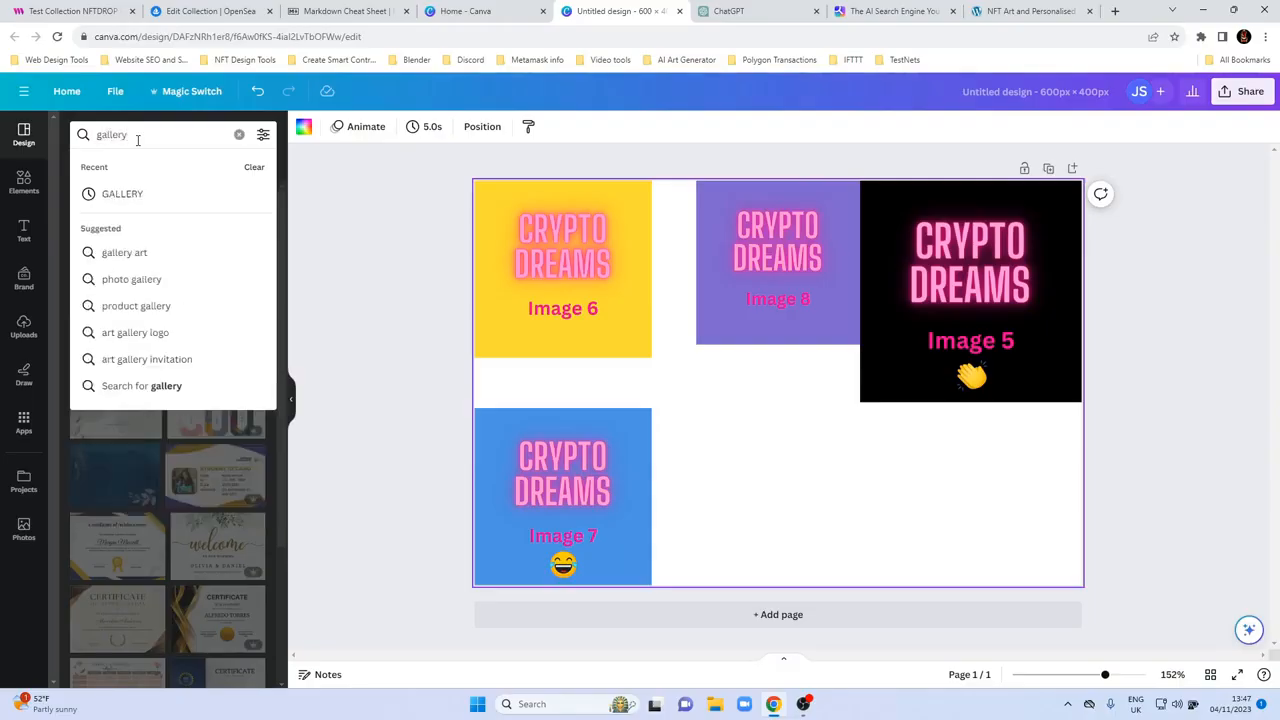
pyautogui.press('Return')
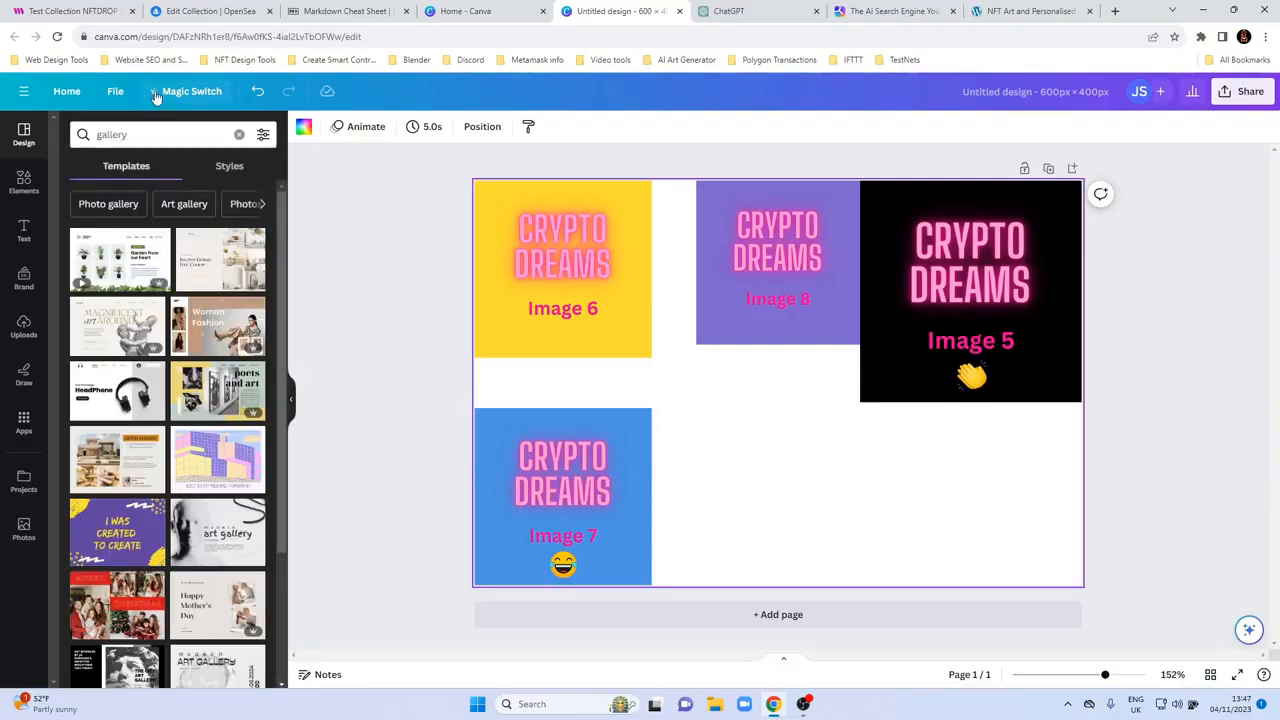
pyautogui.click(517, 604)
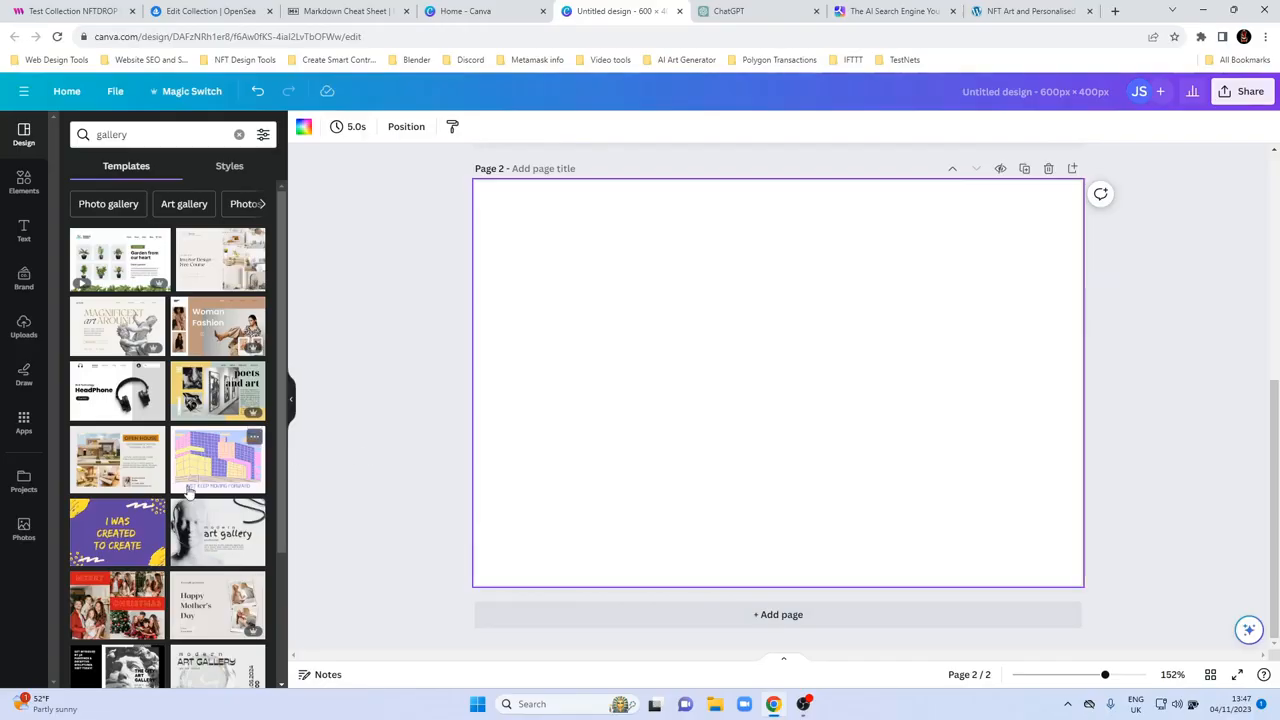
pyautogui.click(192, 400)
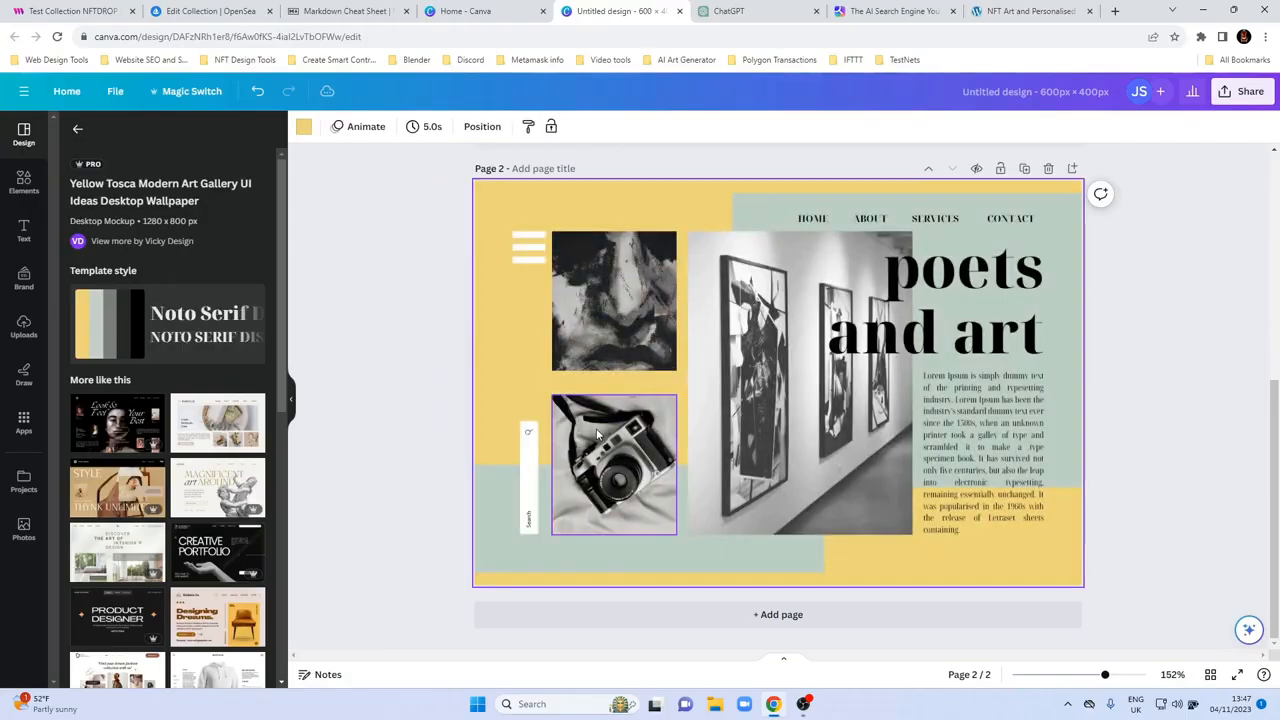
# Step: Replace the template's two small photos with Image 8 above Image 7, and its large gallery photo with Image 5
pyautogui.click(22, 325)
pyautogui.moveTo(117, 302); pyautogui.dragTo(597, 326)
pyautogui.moveTo(215, 300); pyautogui.dragTo(582, 458)
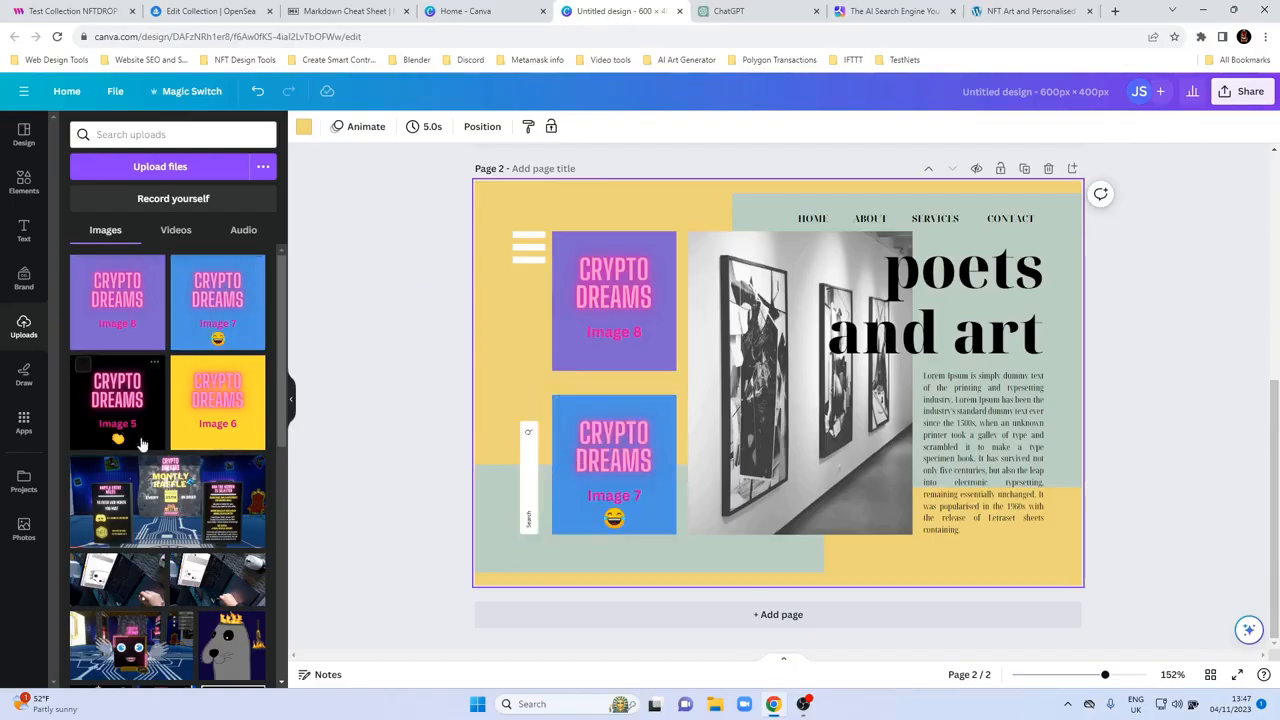
pyautogui.moveTo(117, 425); pyautogui.dragTo(736, 425)
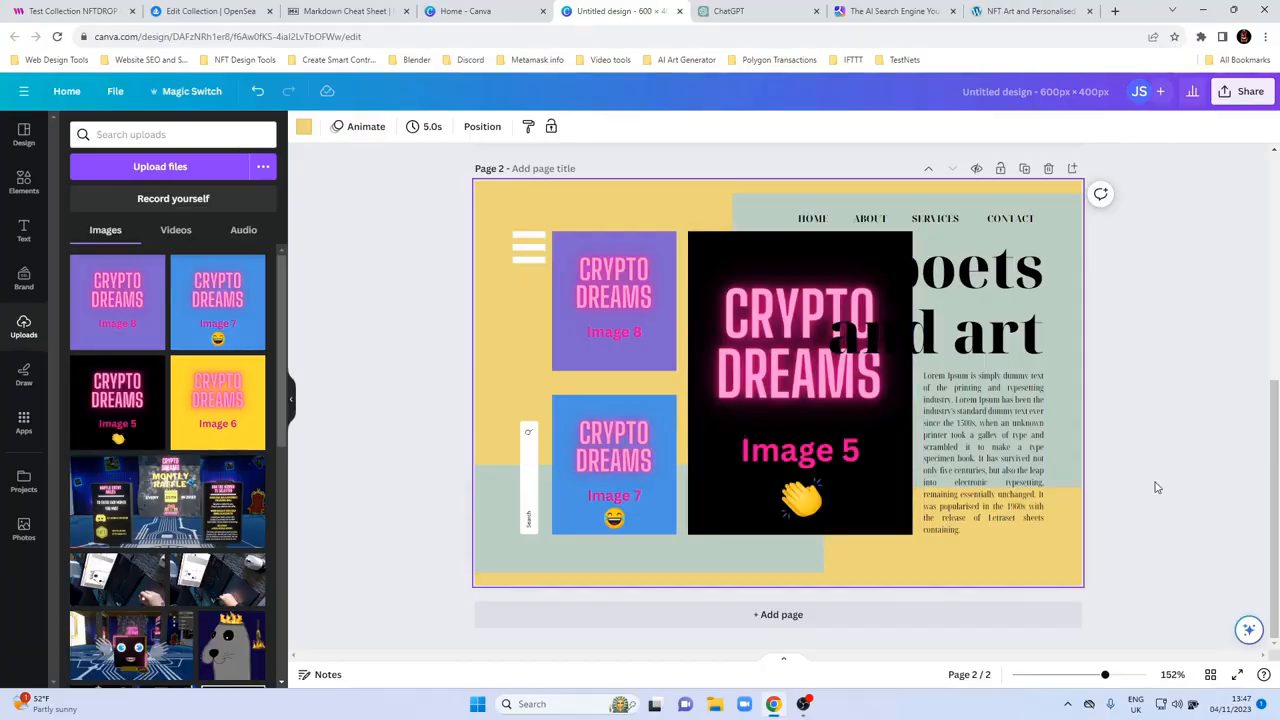
# Step: Compare the template page with the first page's layout and open the search in the elements library
pyautogui.scroll(4, 1154, 490)
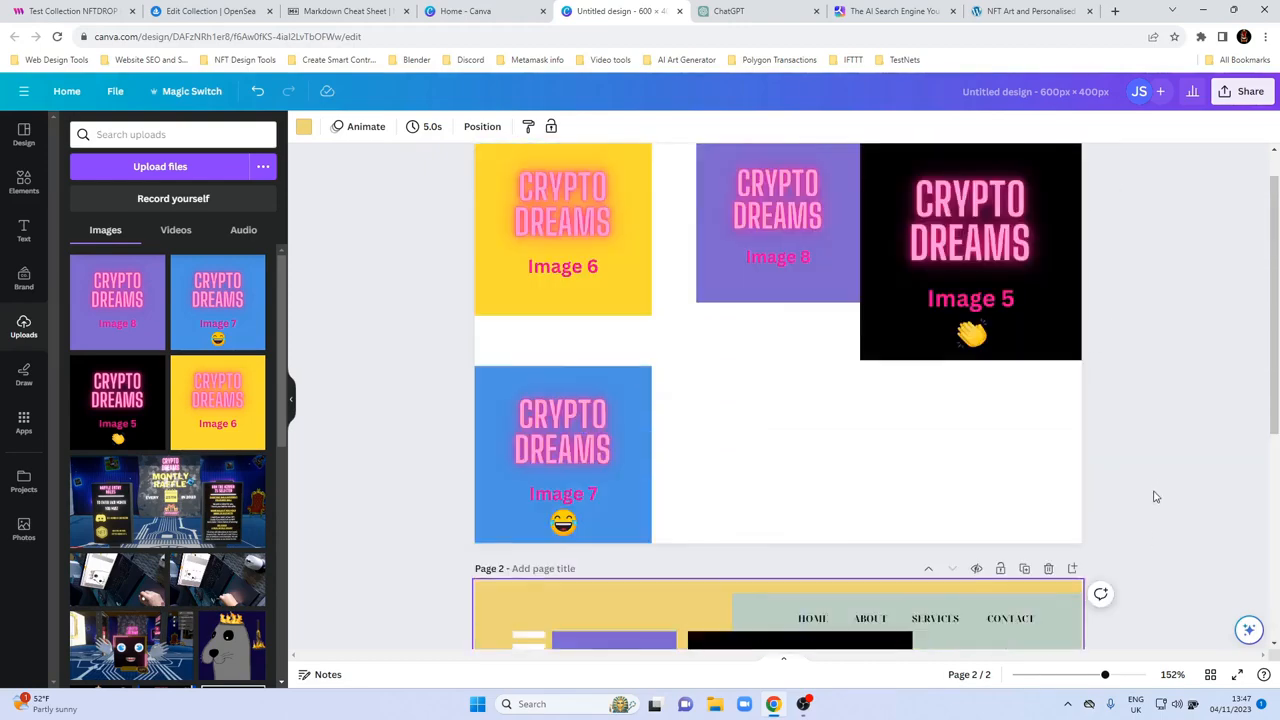
pyautogui.scroll(-4, 1146, 490)
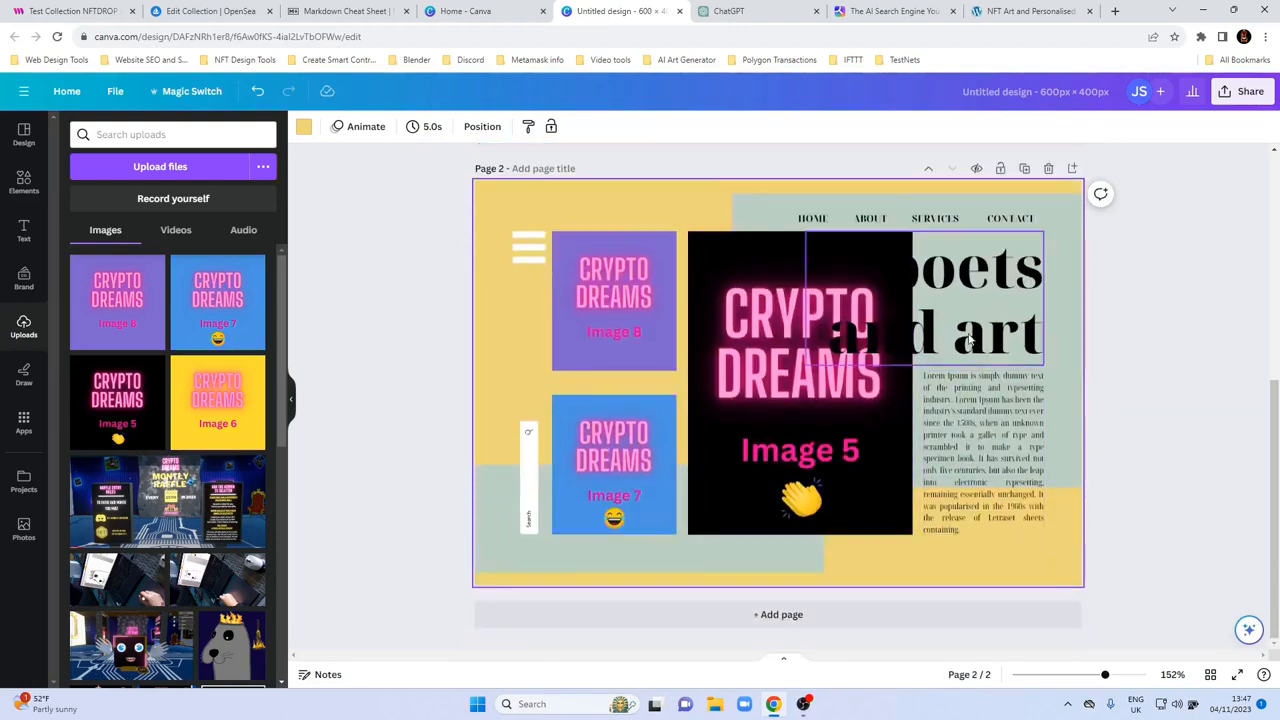
pyautogui.scroll(3, 751, 432)
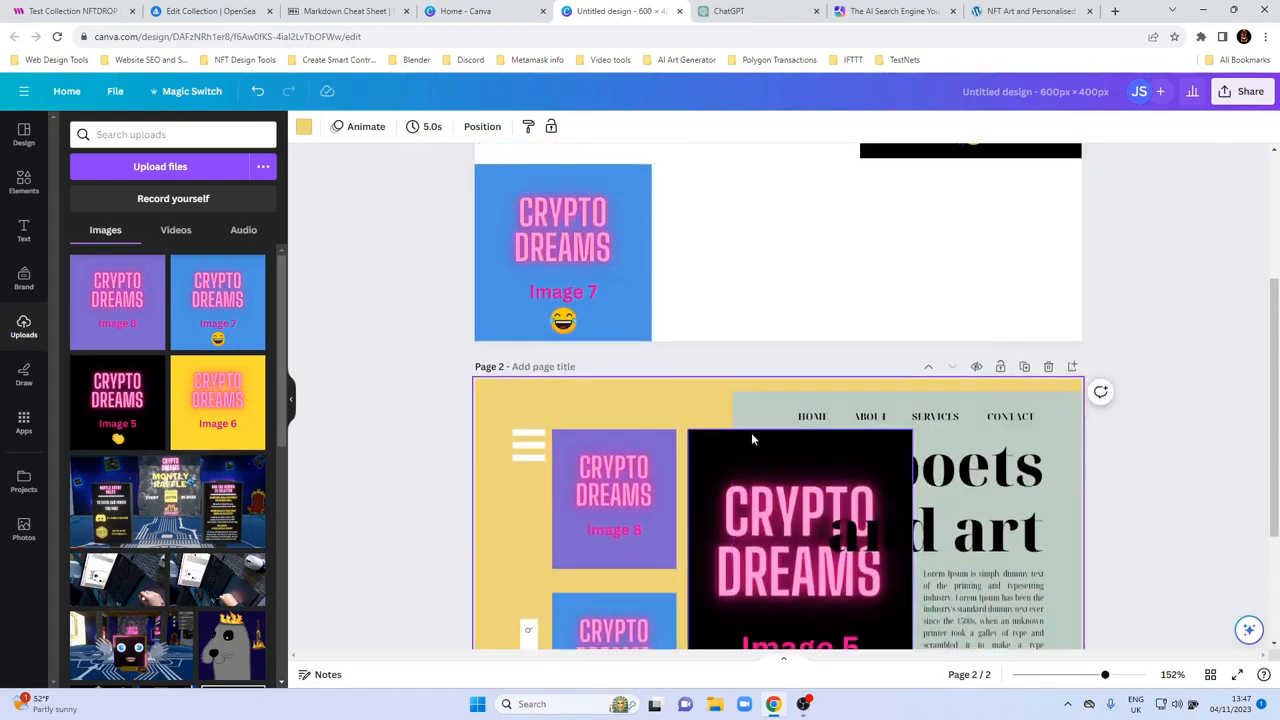
pyautogui.scroll(-3, 751, 432)
pyautogui.click(27, 194)
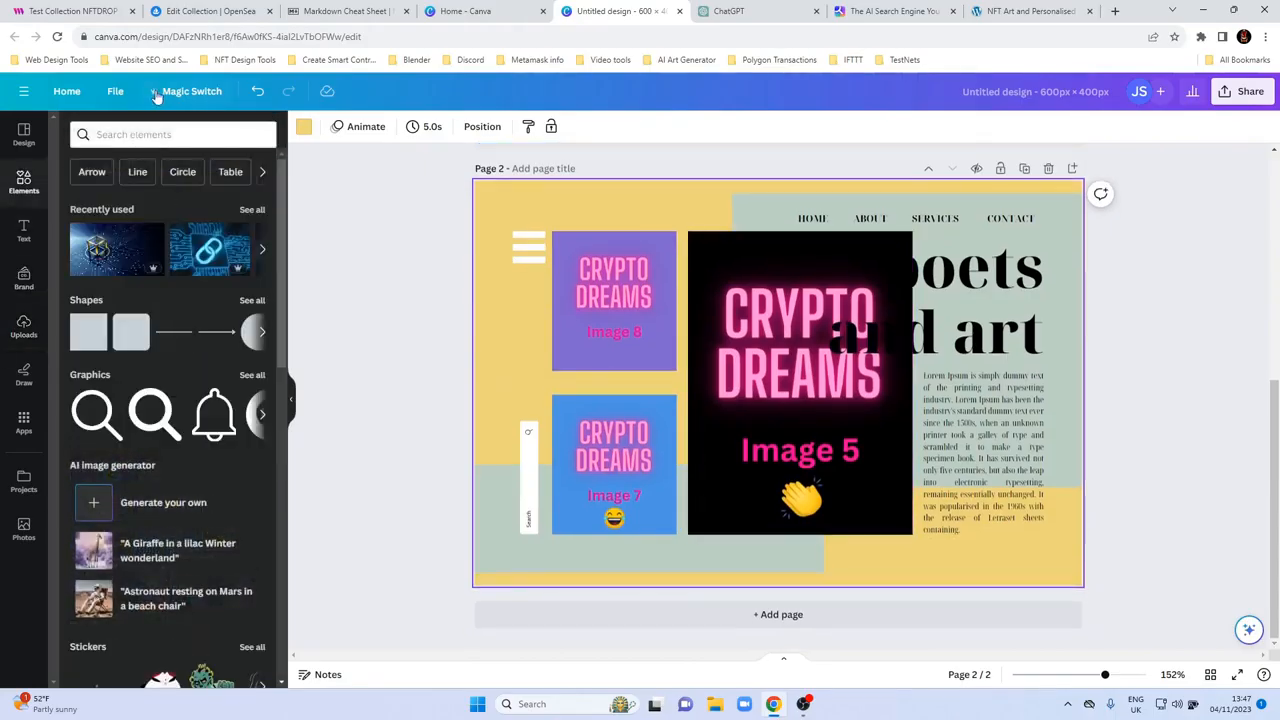
pyautogui.click(132, 134)
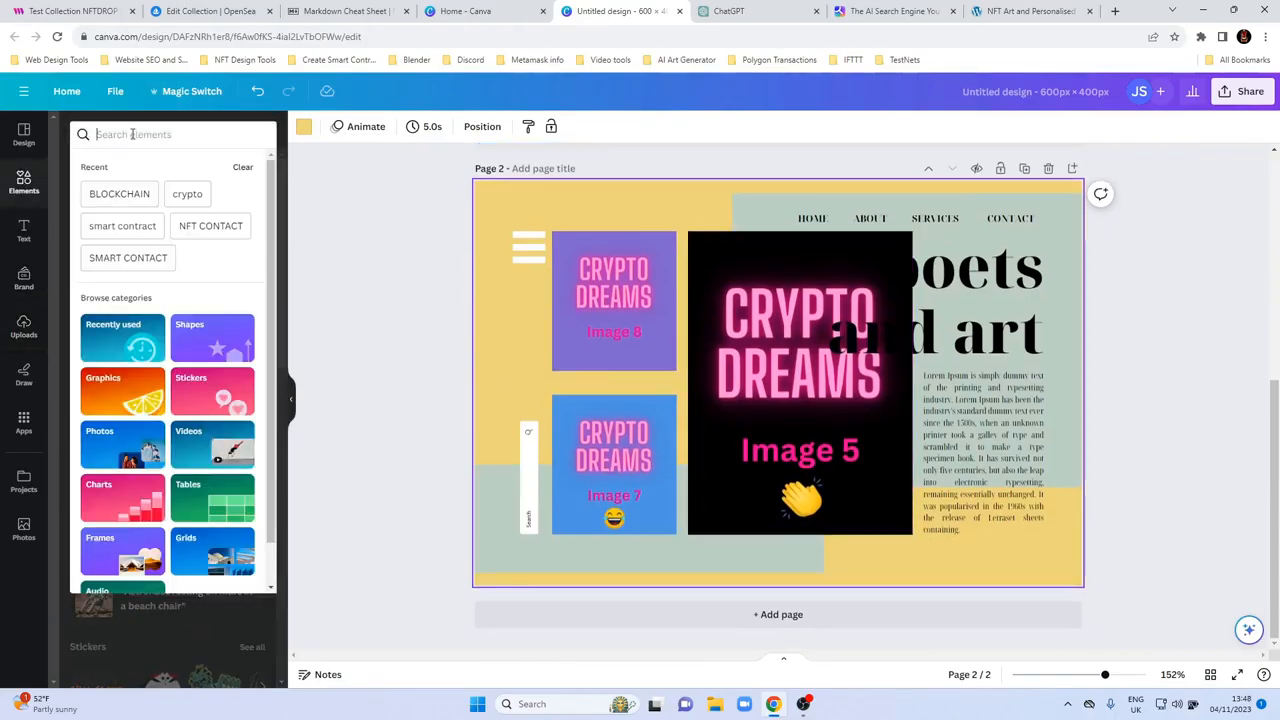
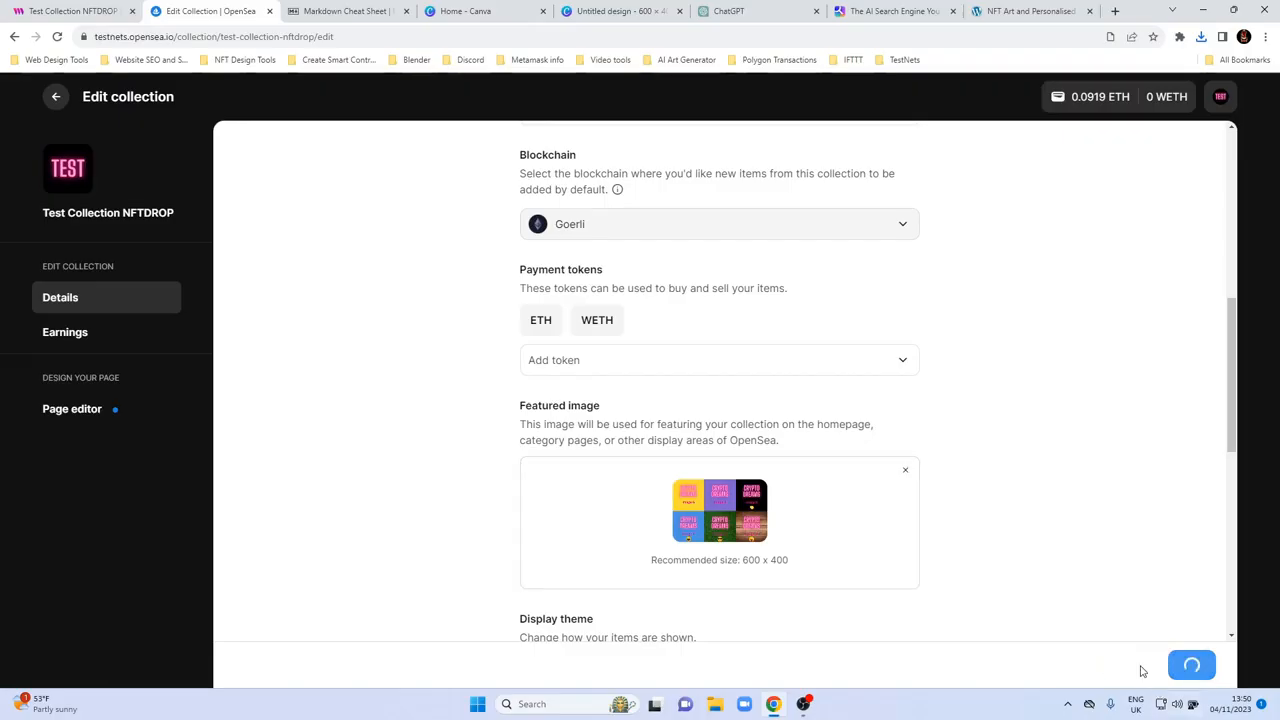
# Step: Review the collection's remaining display, content, offer and collaborator settings, and show the creator earnings
pyautogui.scroll(-5, 960, 568)
pyautogui.scroll(-1, 962, 583)
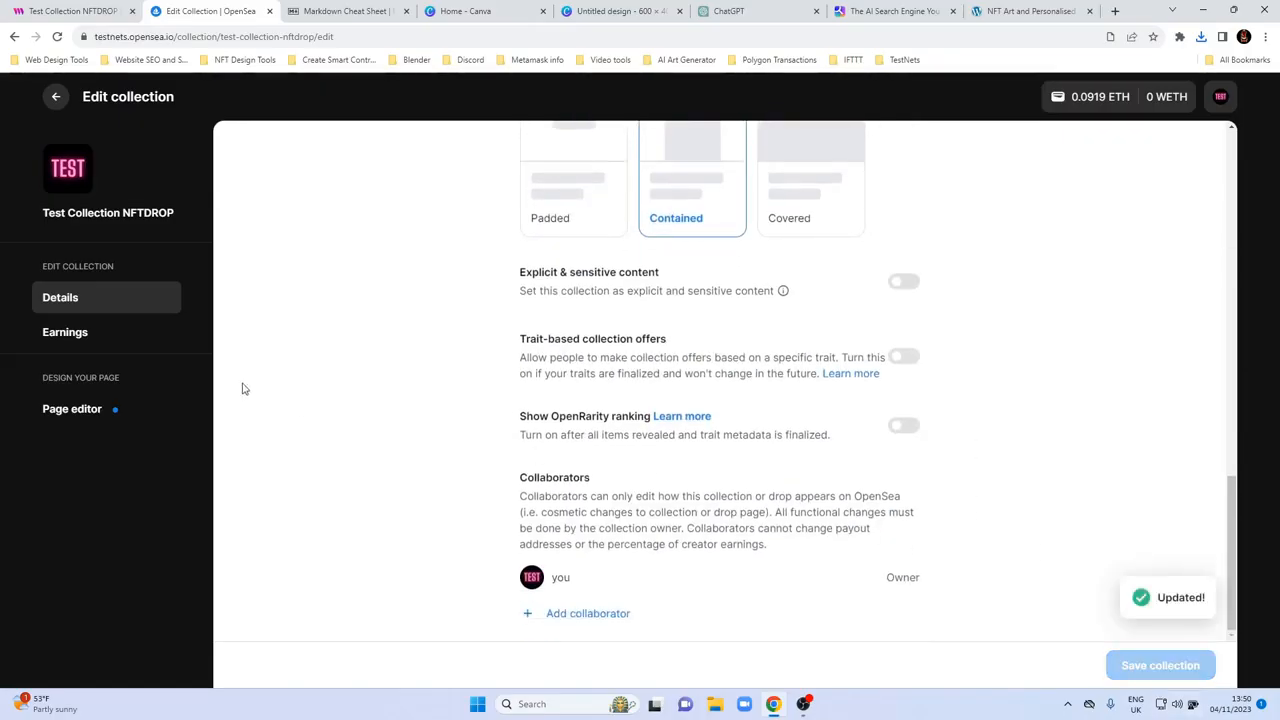
pyautogui.click(69, 338)
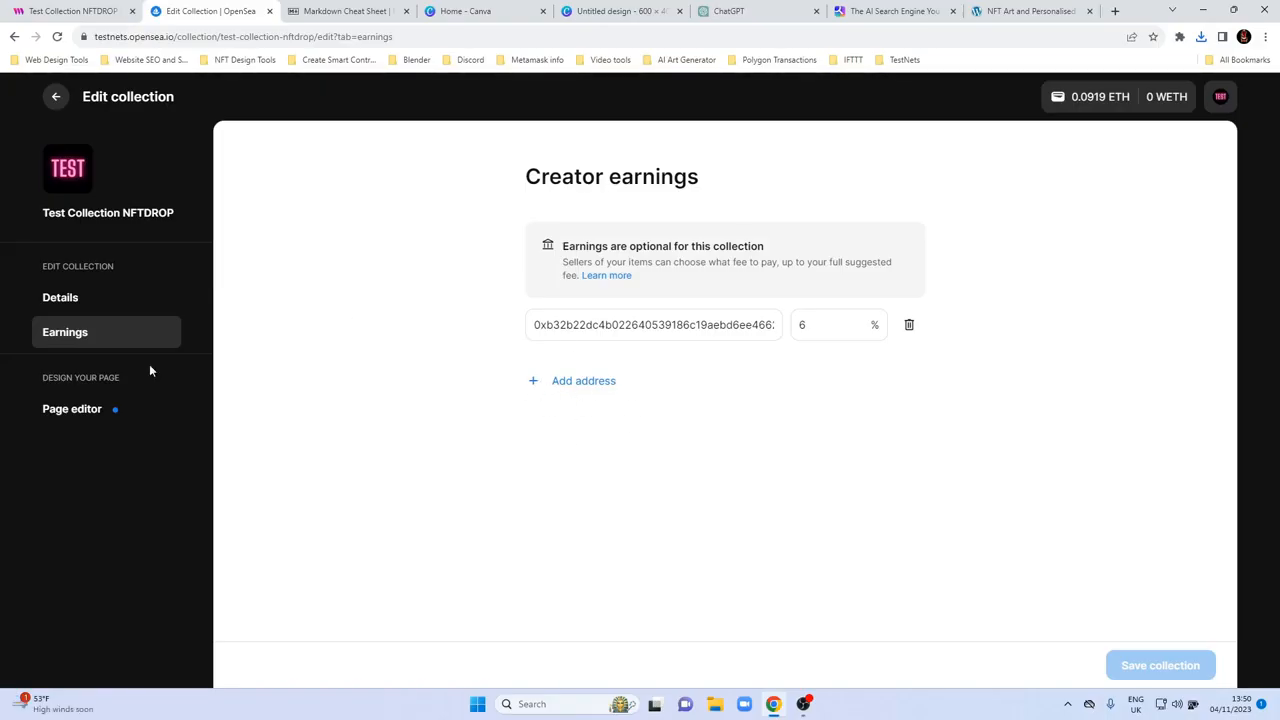
# Step: Open the collection page editor's banner settings and check the banner size requirements in the OpenSea Learn article
pyautogui.click(64, 413)
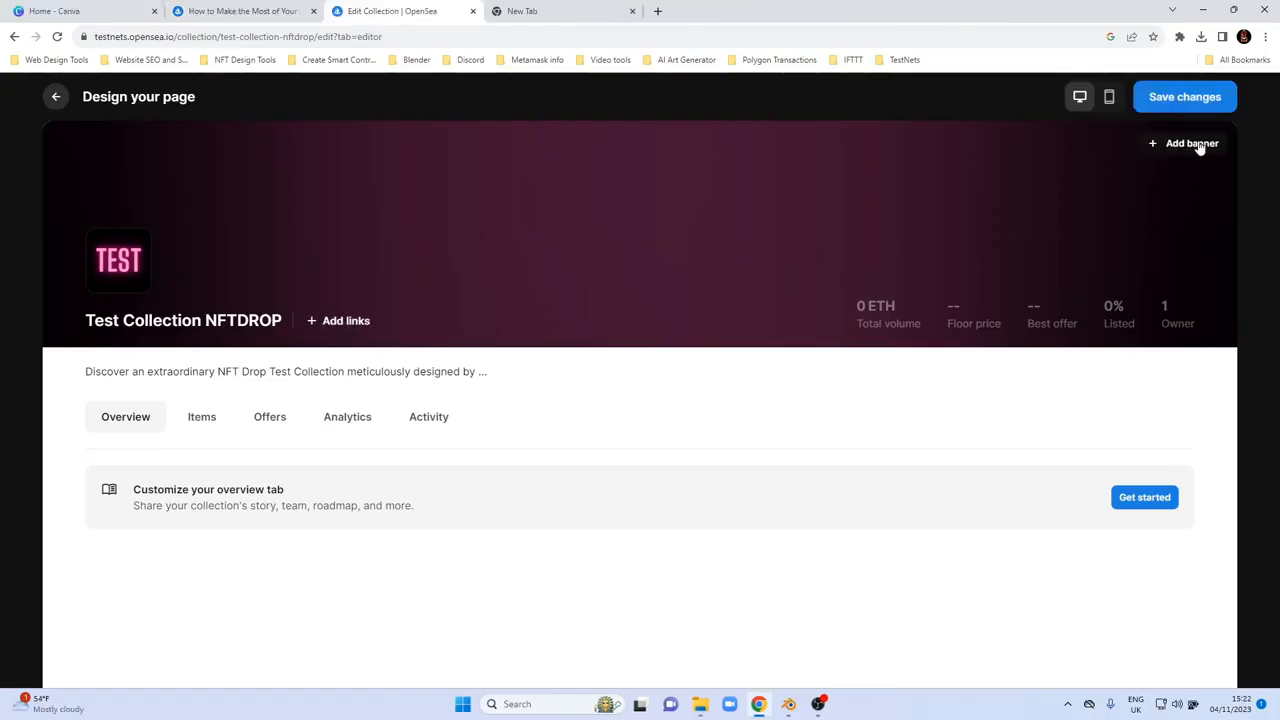
pyautogui.click(1192, 143)
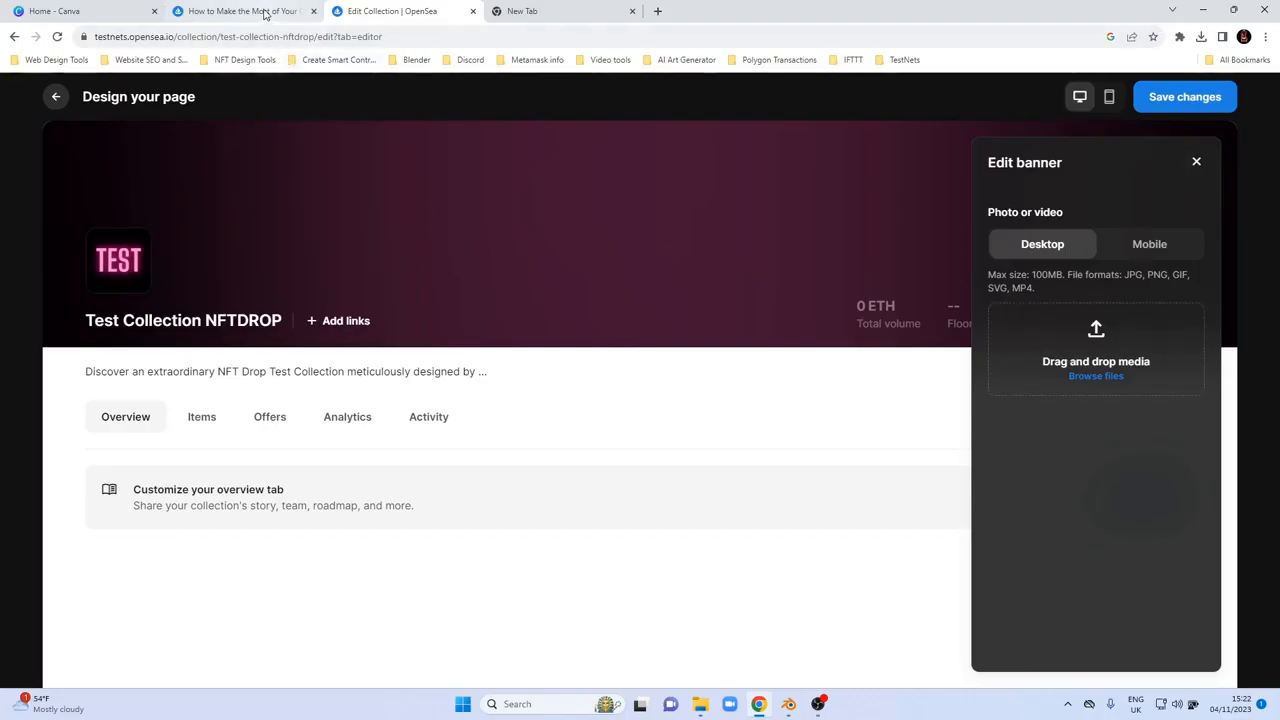
pyautogui.click(243, 11)
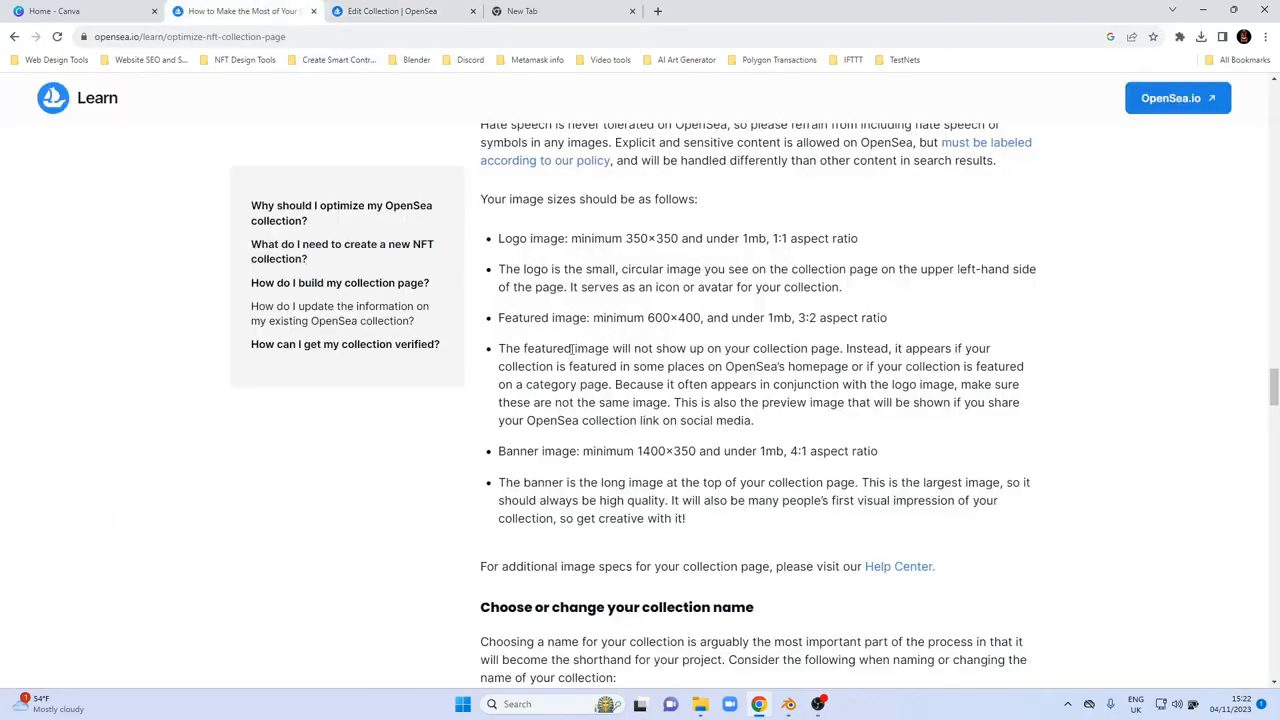
pyautogui.scroll(-1, 521, 455)
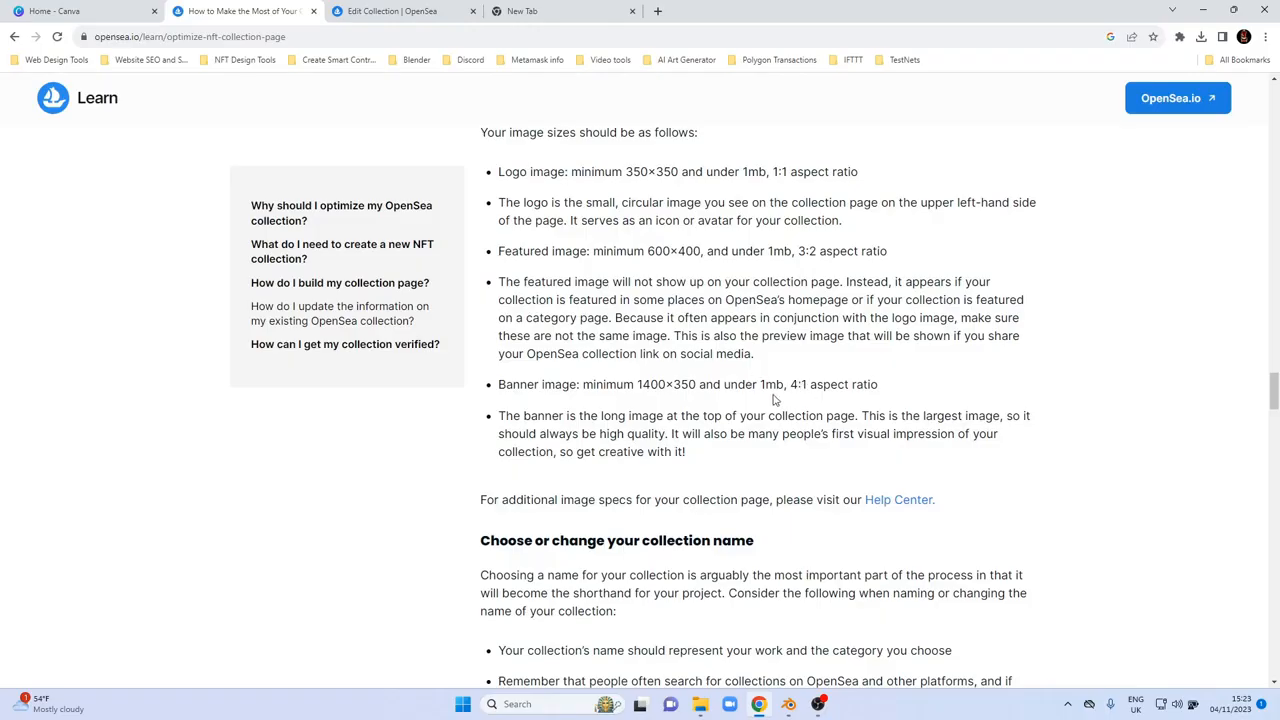
# Step: Switch to Canva, open the recent 2800 x 700 px "nft Drop" design and download it as a PNG
pyautogui.click(62, 11)
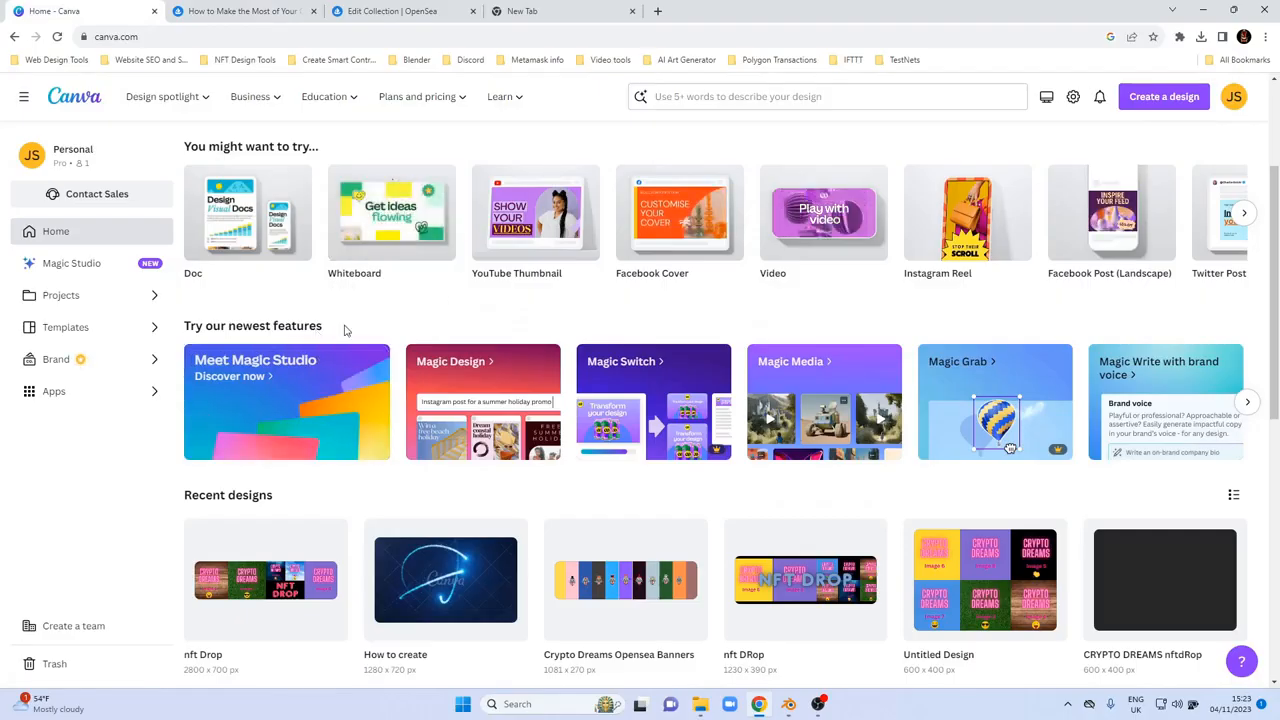
pyautogui.scroll(-1, 346, 329)
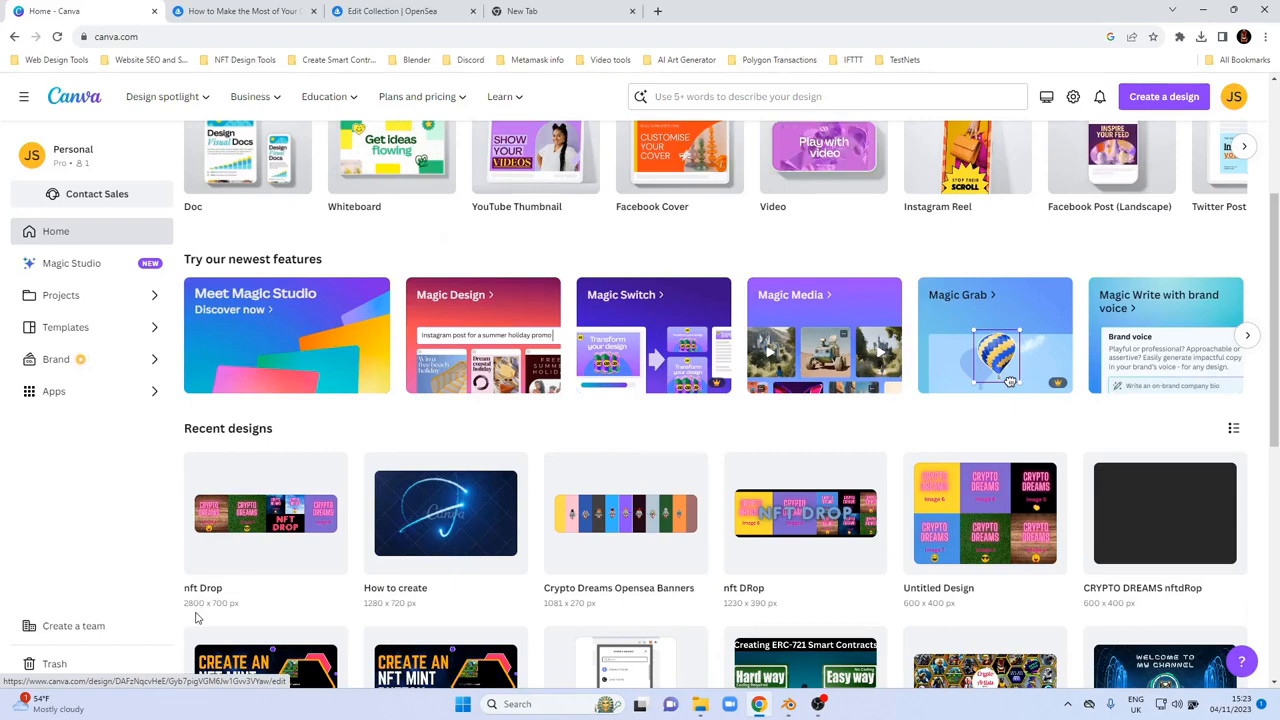
pyautogui.click(248, 512)
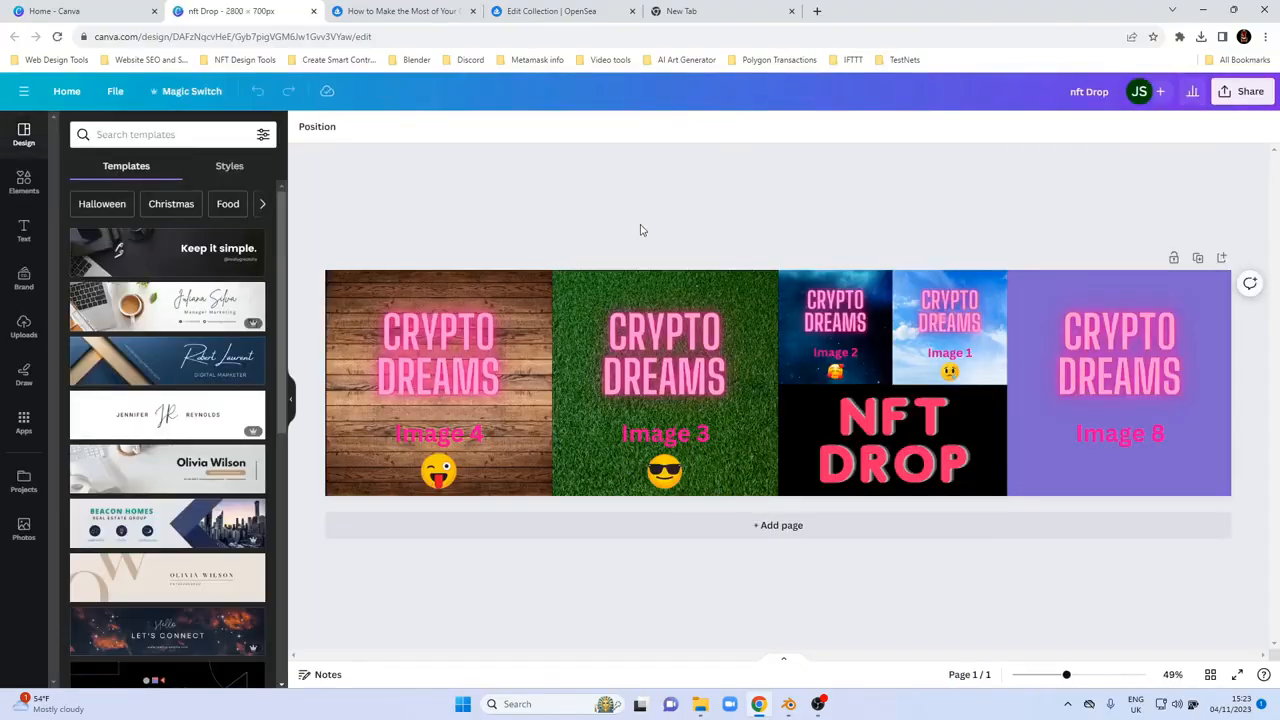
pyautogui.click(1240, 92)
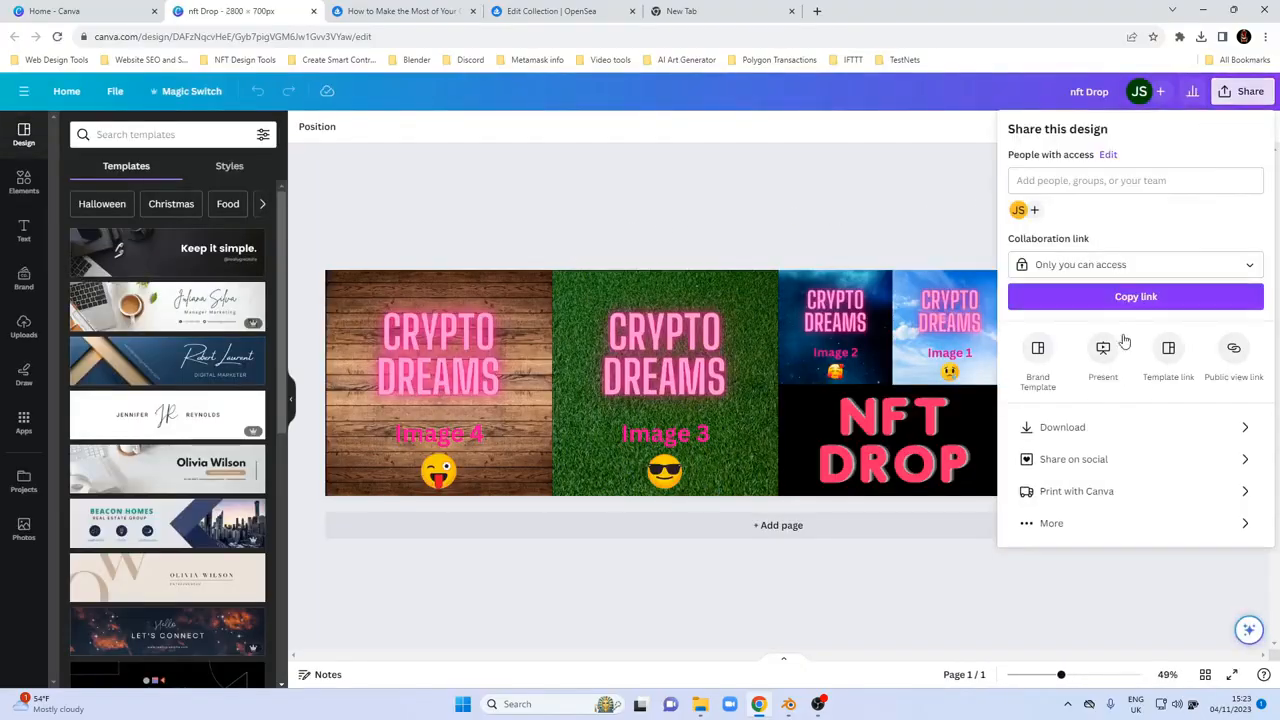
pyautogui.click(1082, 428)
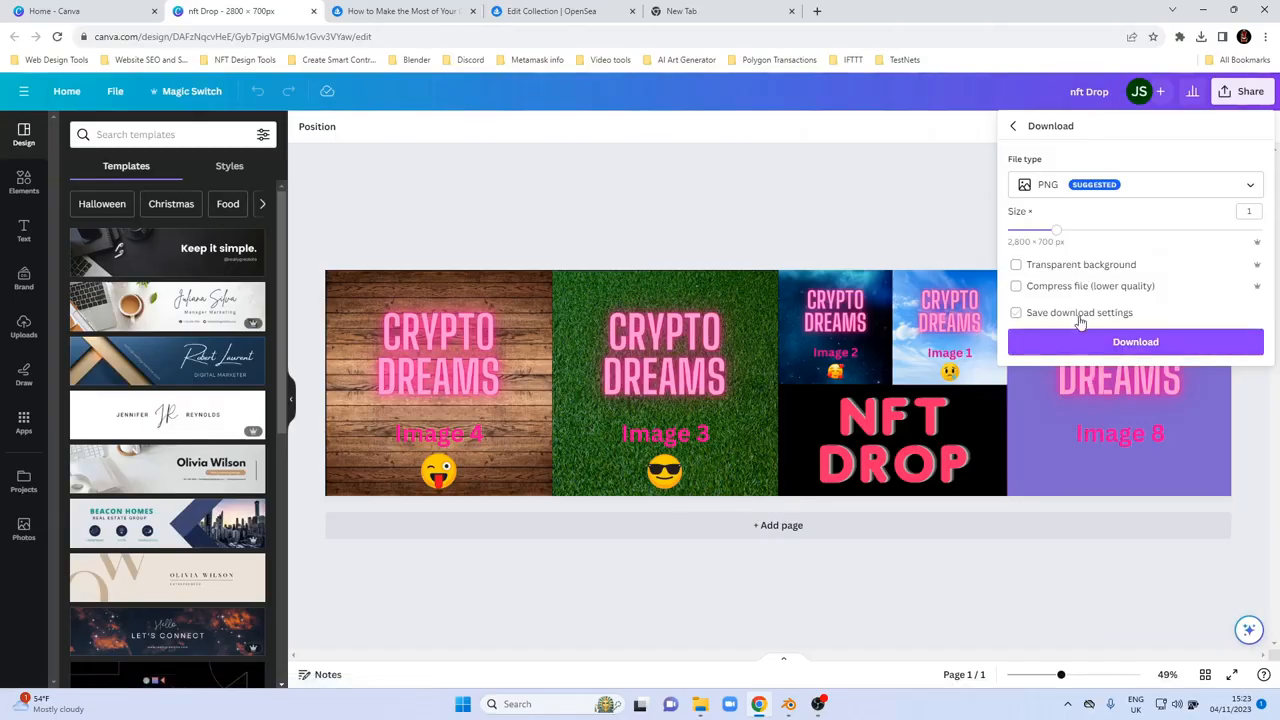
pyautogui.click(1082, 341)
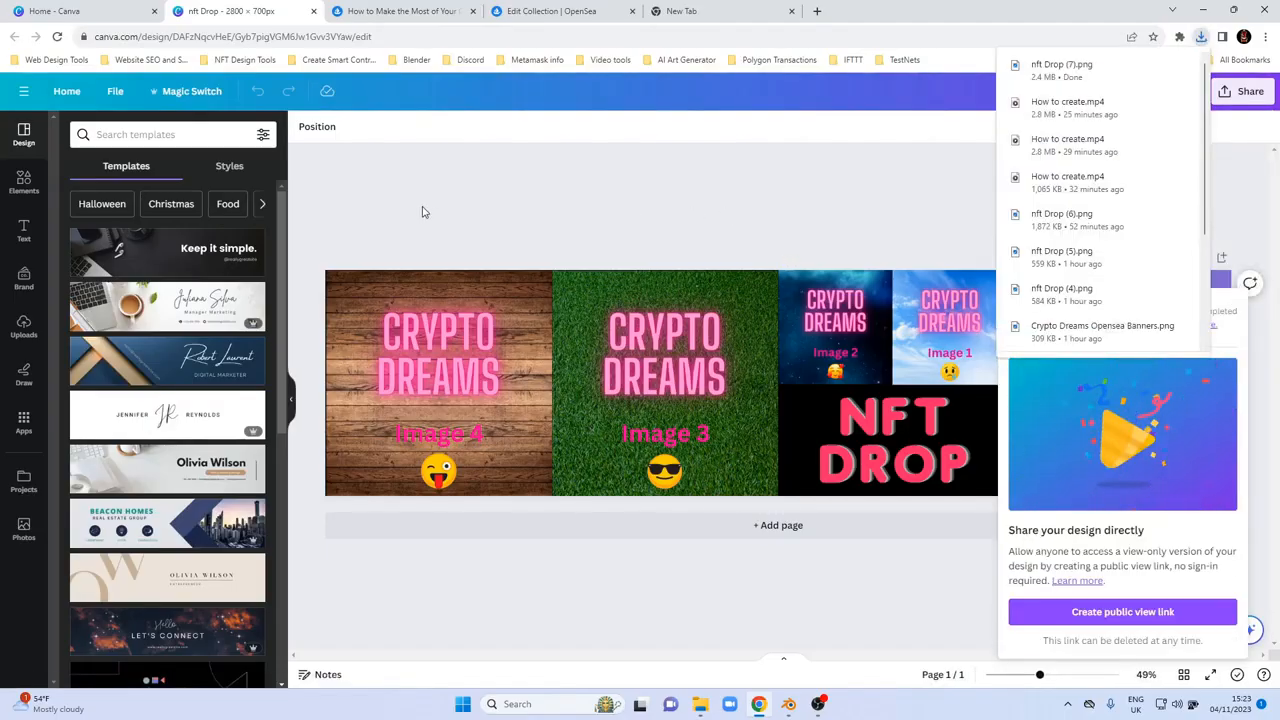
# Step: Switch to the OpenSea collection editor, upload "nft Drop (7)" as the desktop banner and check its mobile version
pyautogui.click(385, 10)
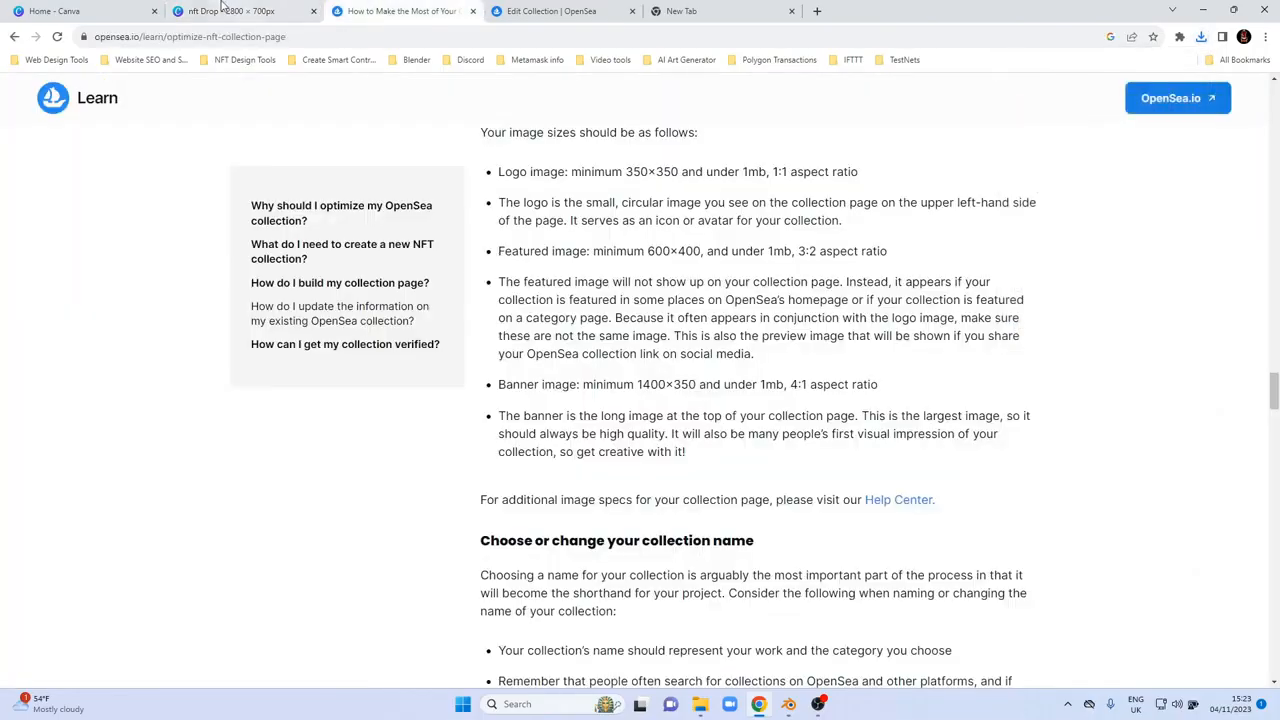
pyautogui.click(95, 10)
pyautogui.click(530, 10)
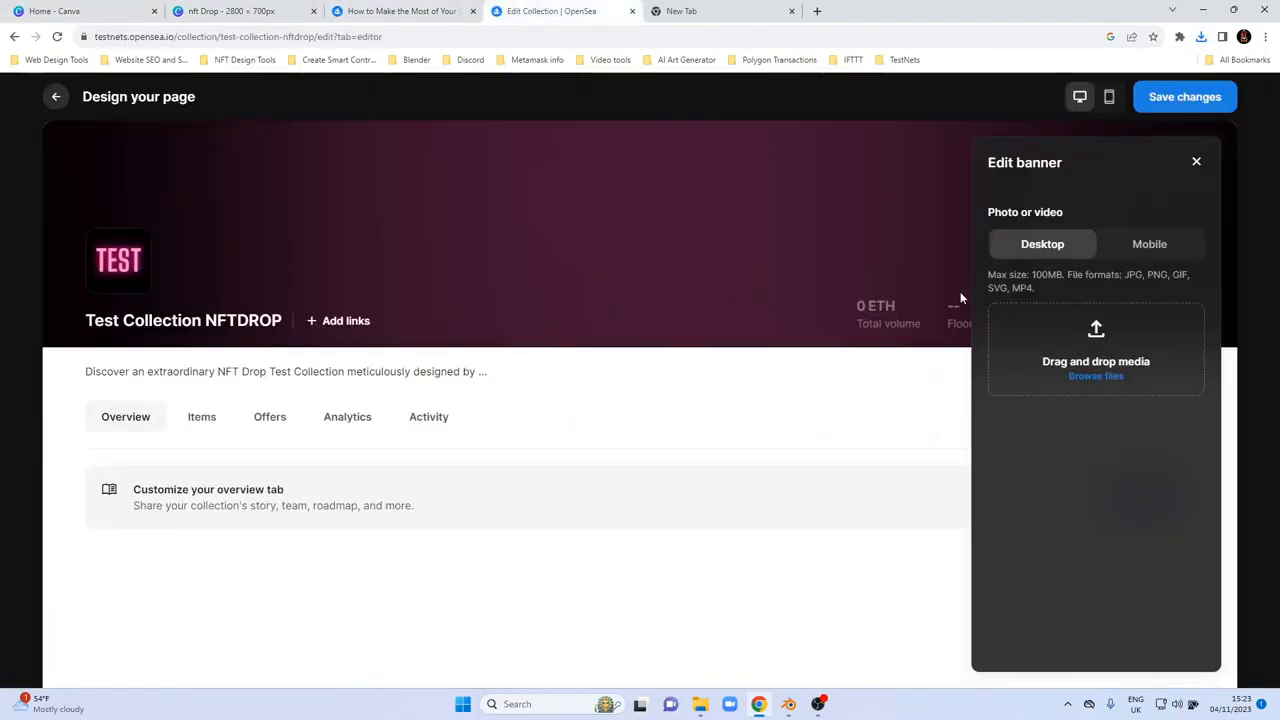
pyautogui.click(1069, 352)
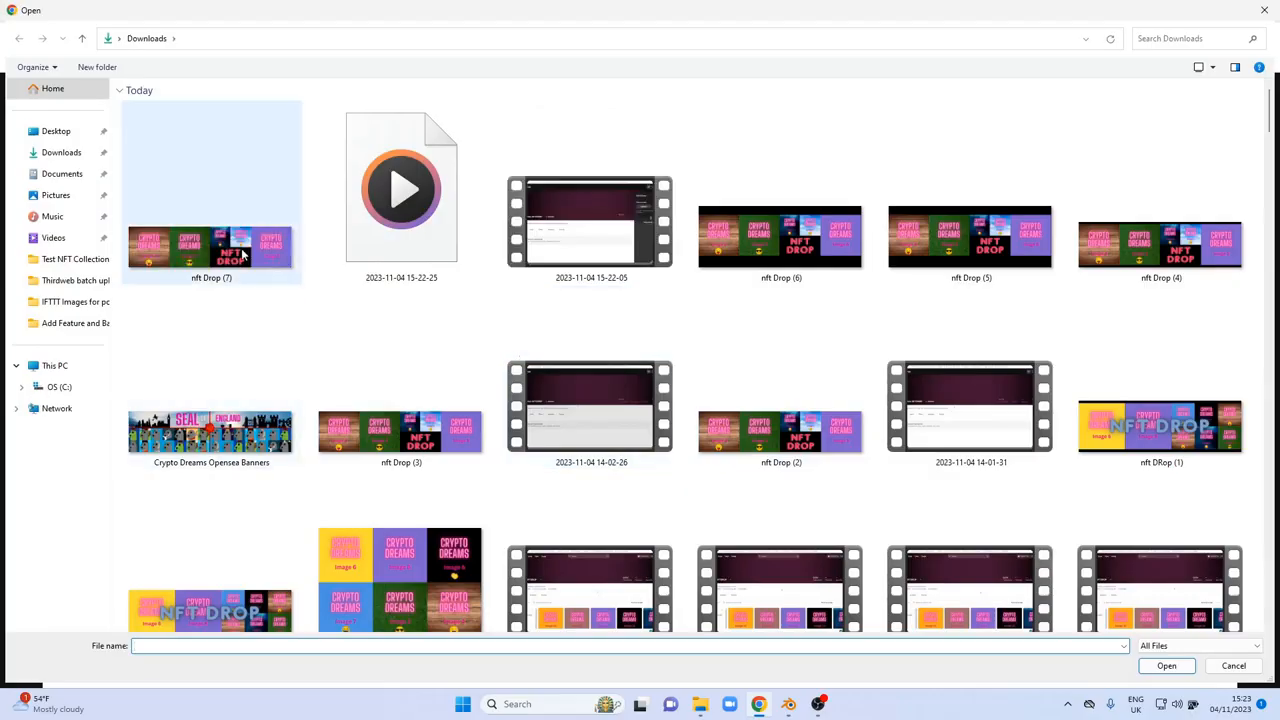
pyautogui.doubleClick(241, 250)
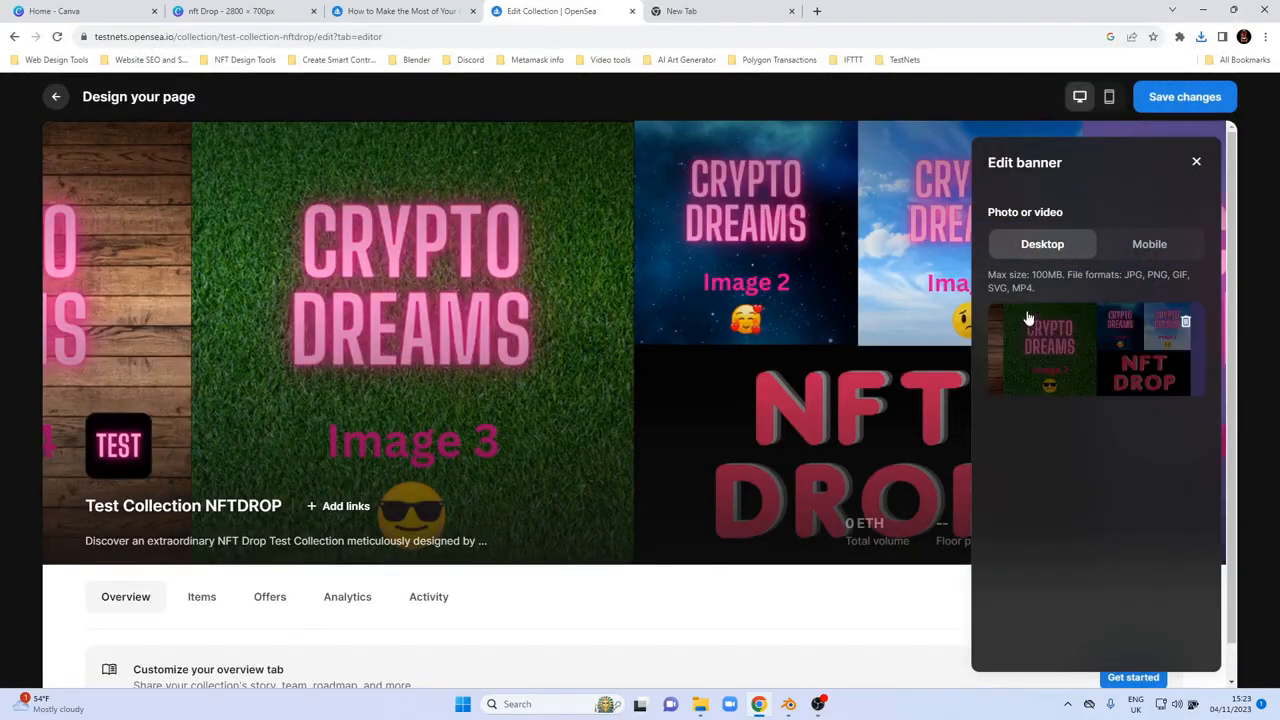
pyautogui.moveTo(1021, 388)
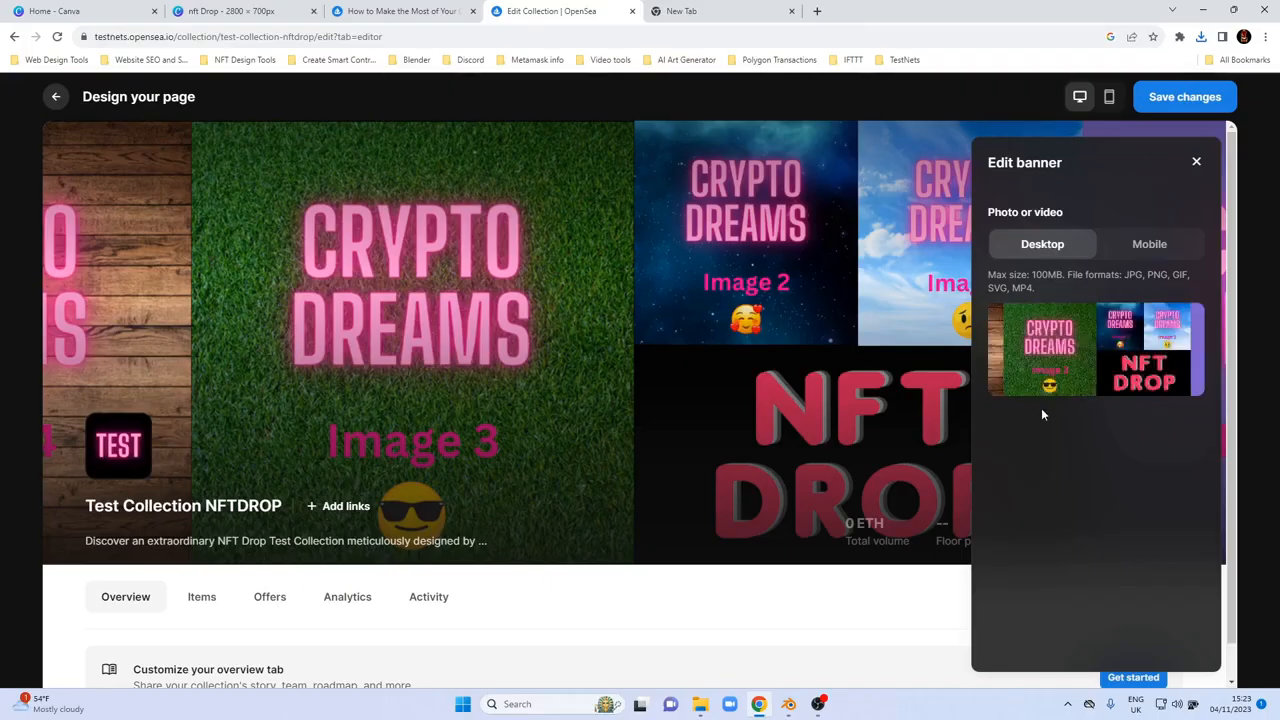
pyautogui.click(1139, 243)
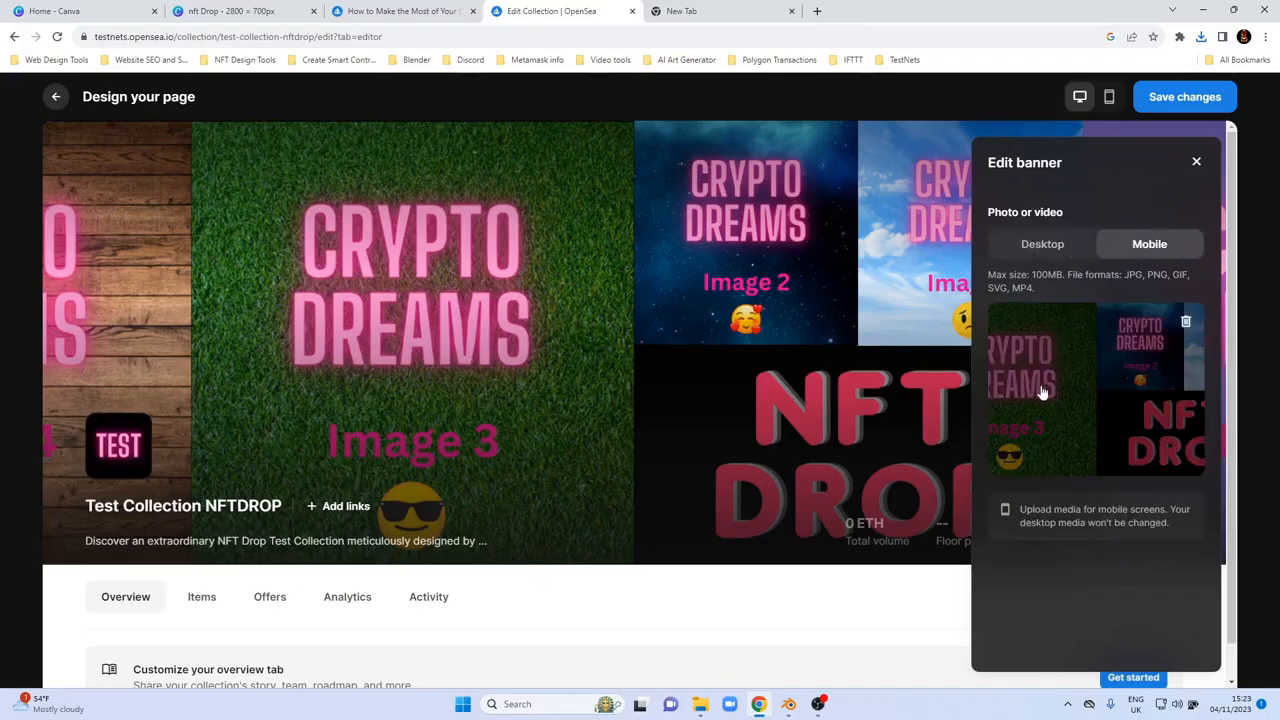
pyautogui.click(1025, 246)
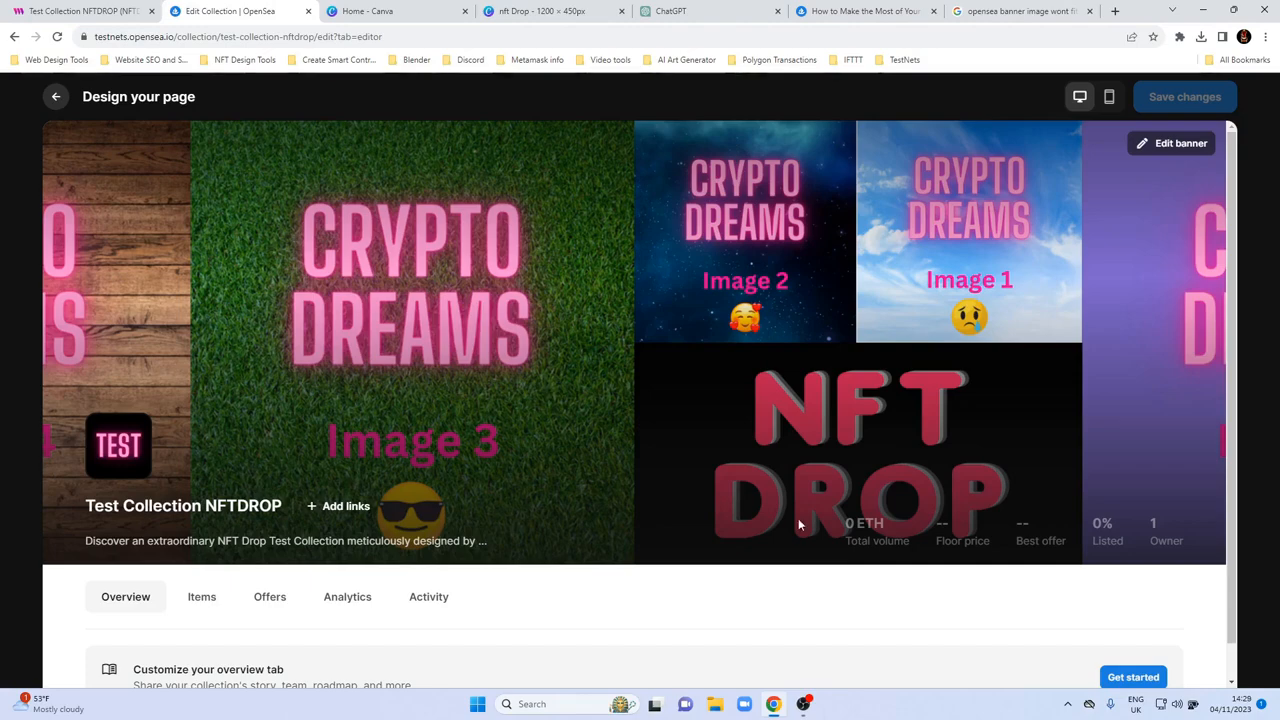
# Step: Inspect the banner in the browser's developer tools and select its outer container element to check the rendered dimensions
pyautogui.rightClick(597, 394)
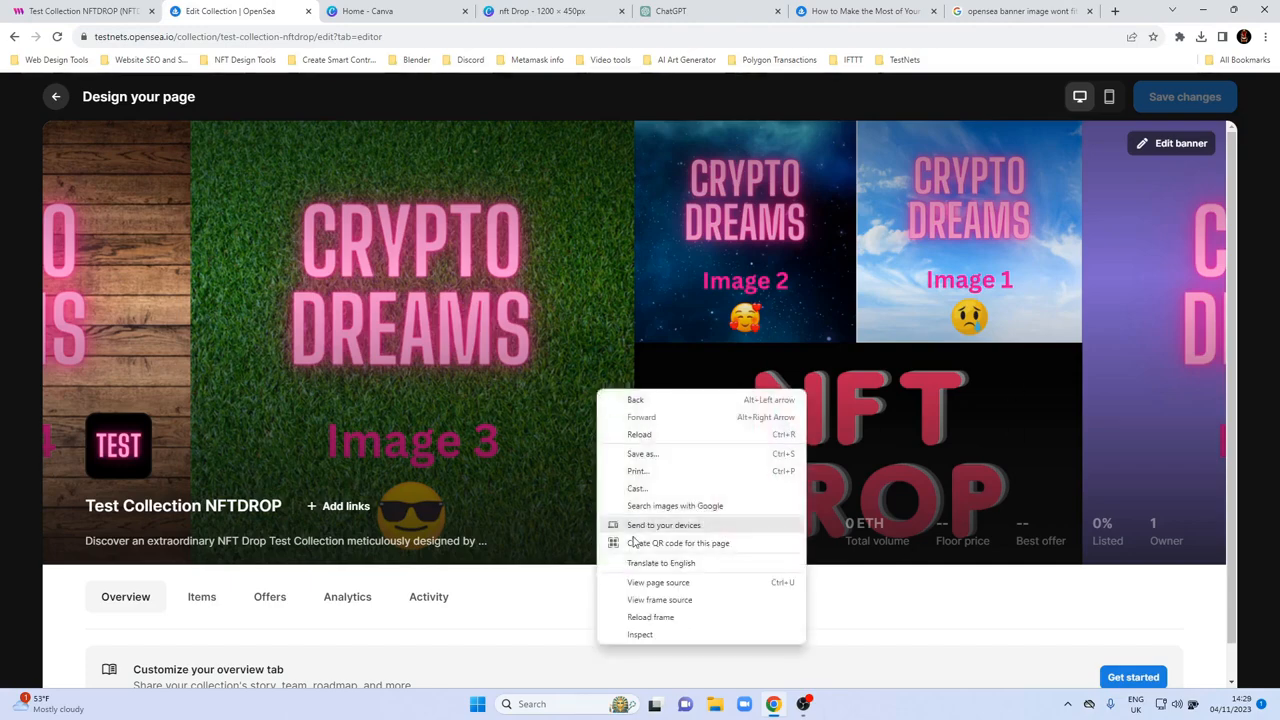
pyautogui.click(650, 636)
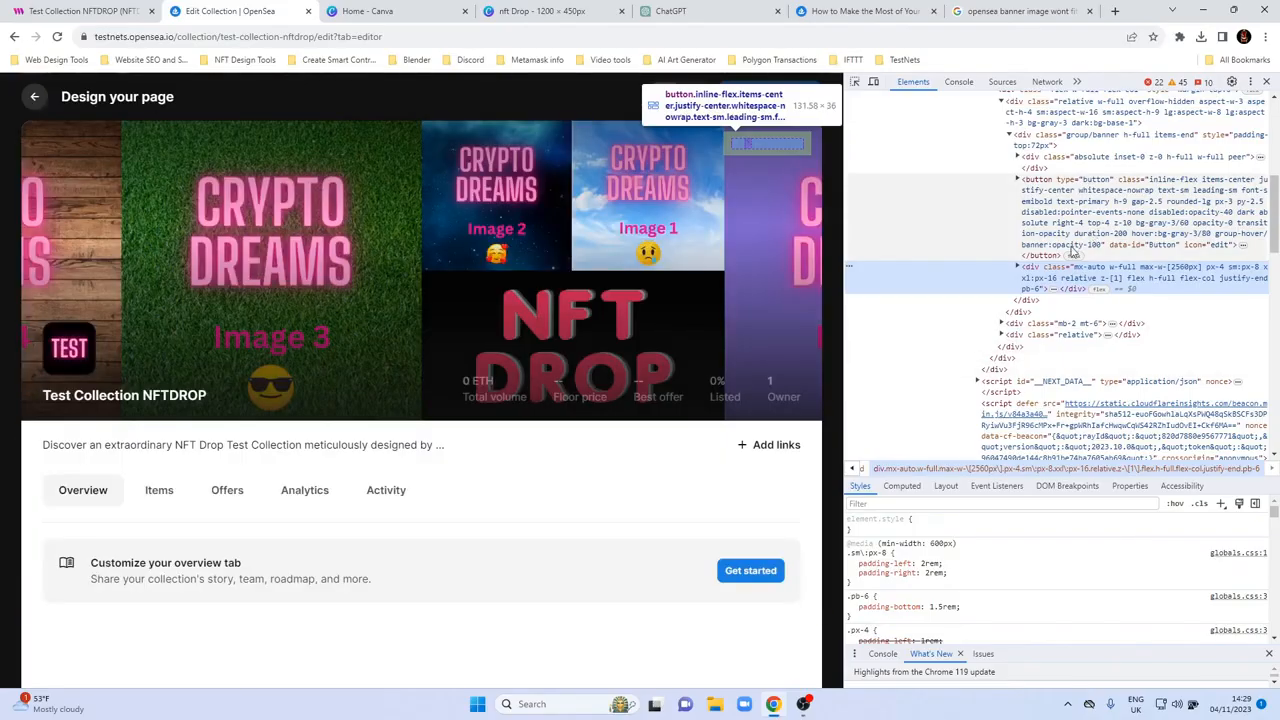
pyautogui.scroll(1, 1065, 237)
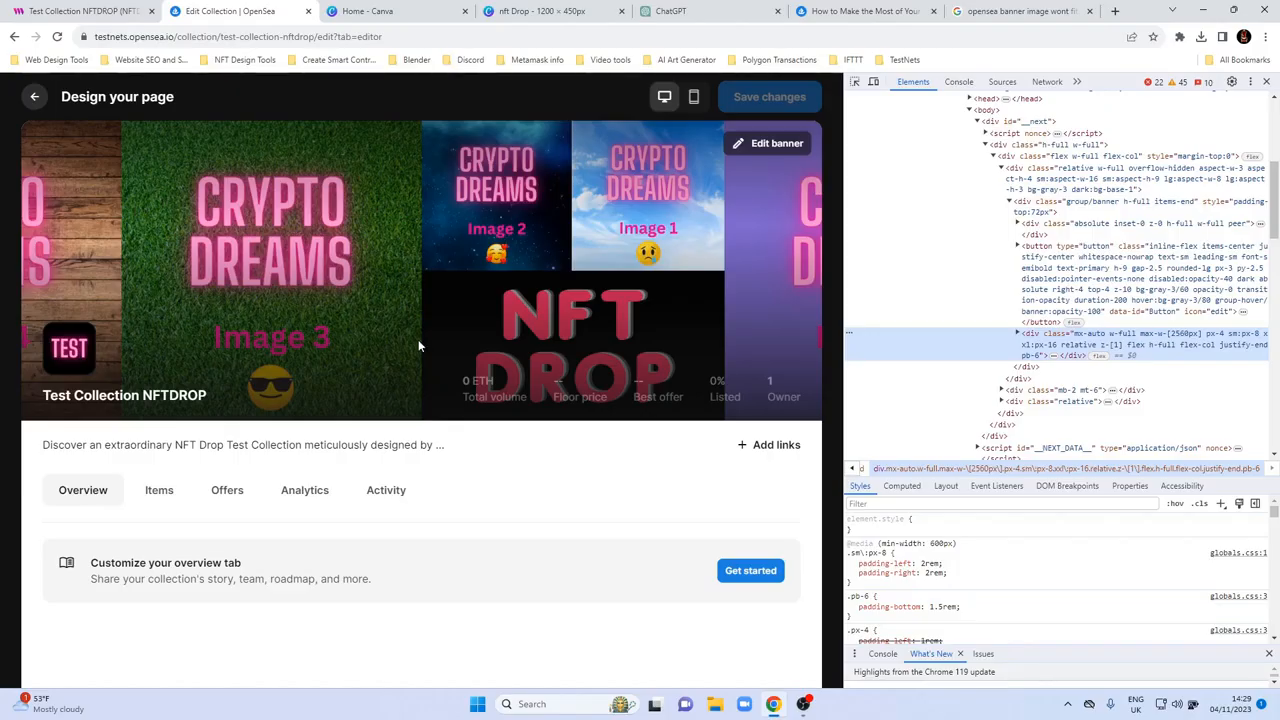
pyautogui.click(1068, 183)
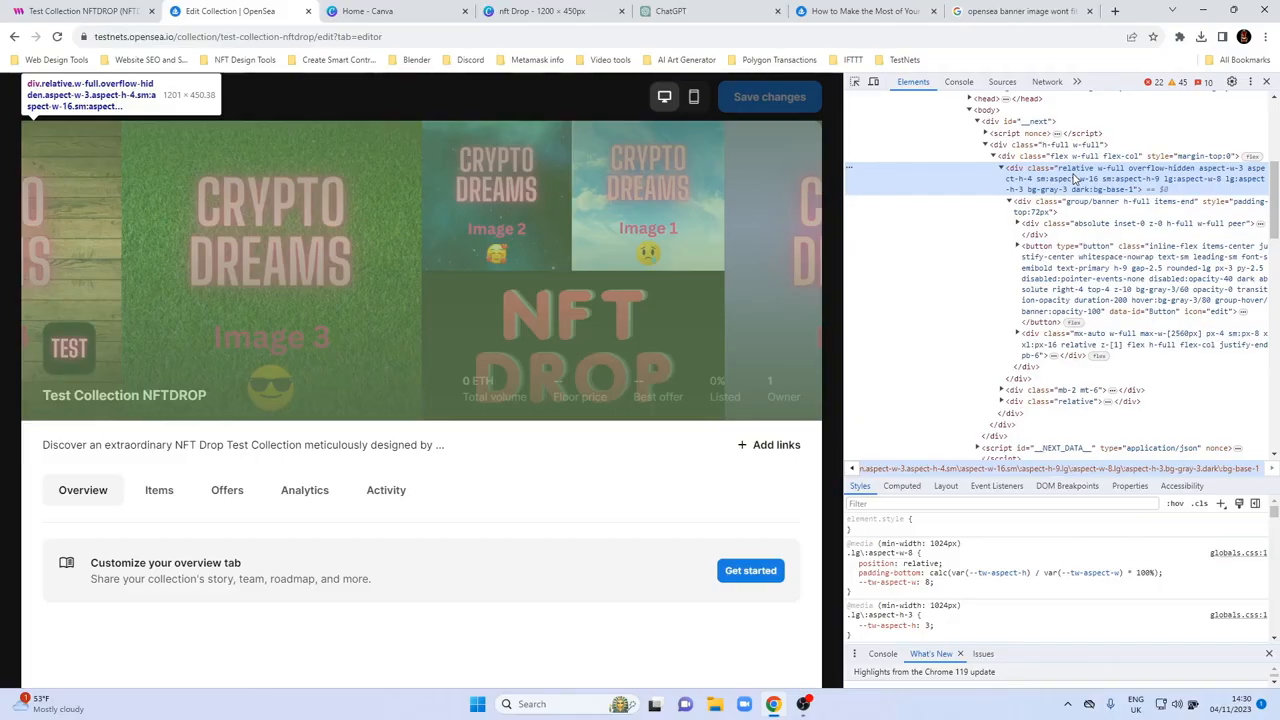
# Step: Switch to Canva and resize the "nft Drop" design itself to a custom size of 2400 × 900 px
pyautogui.click(520, 10)
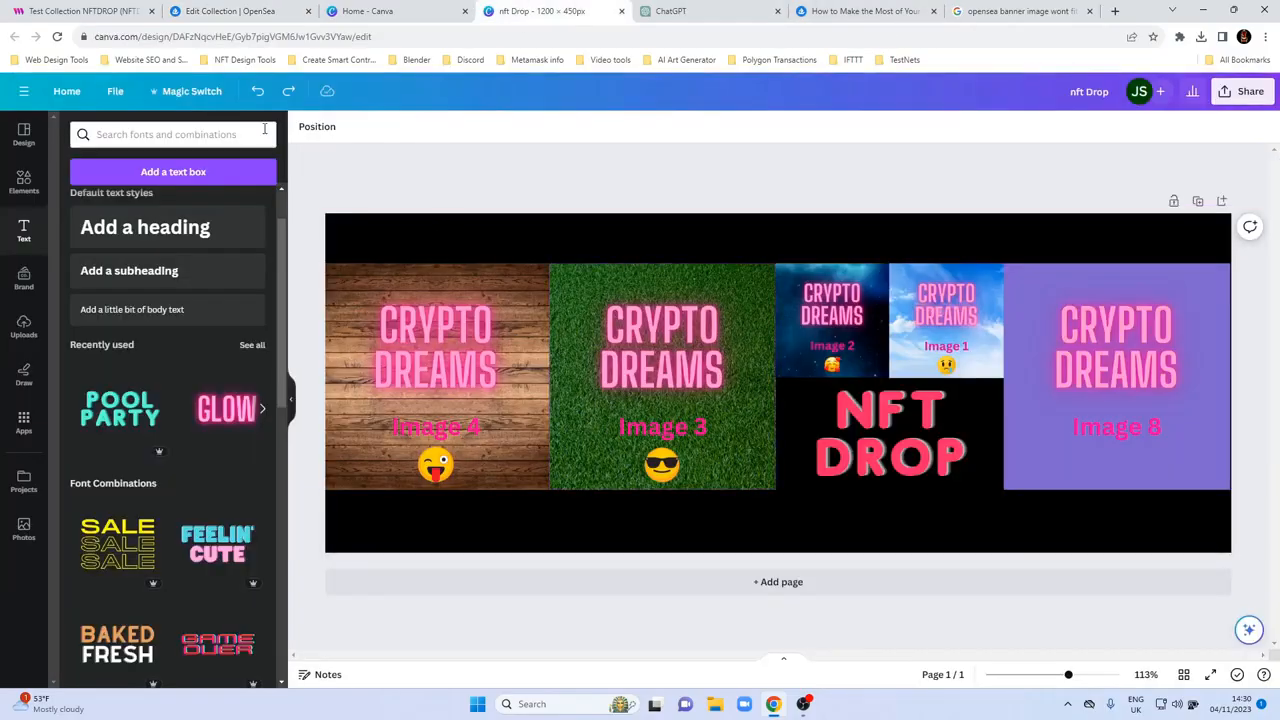
pyautogui.click(176, 93)
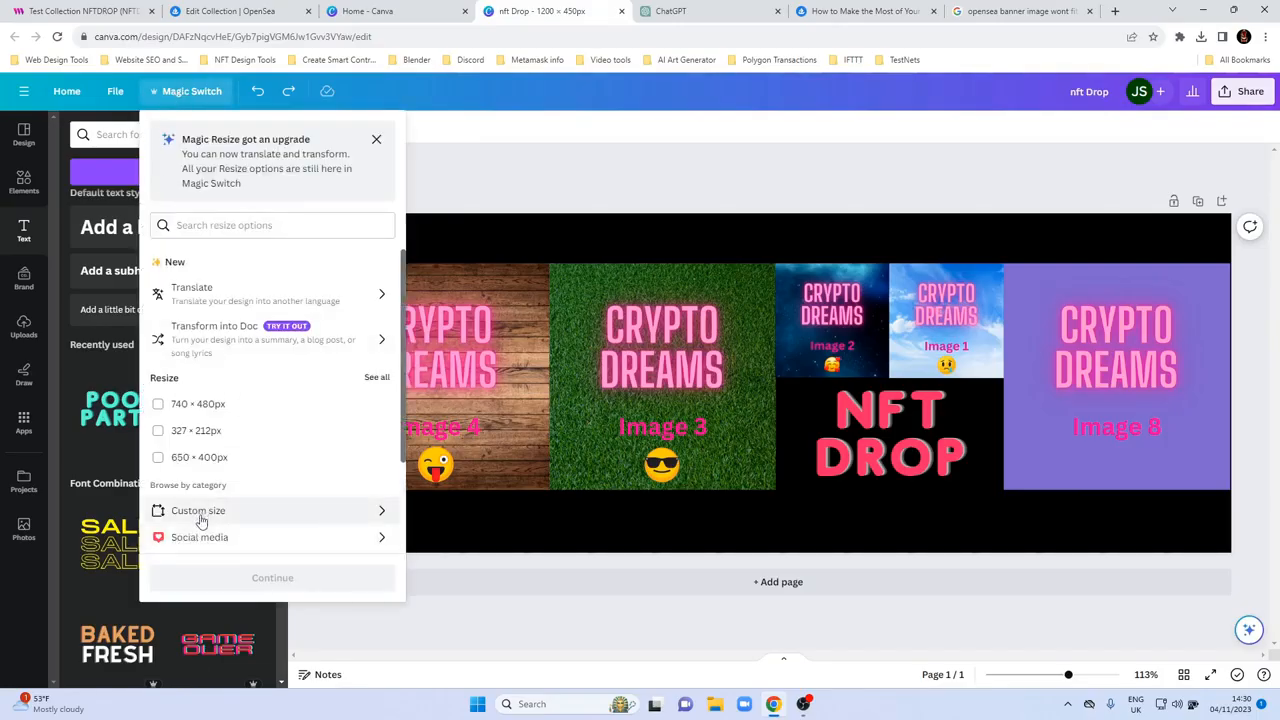
pyautogui.scroll(-3, 205, 520)
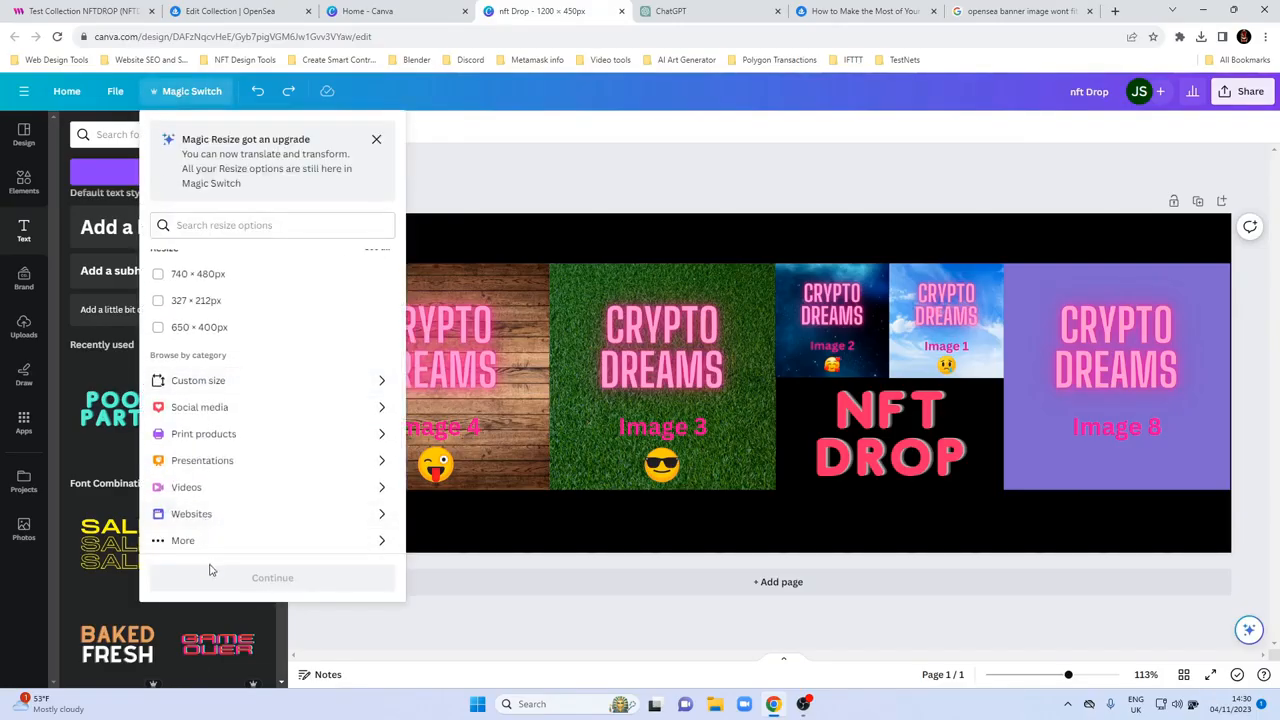
pyautogui.scroll(3, 215, 530)
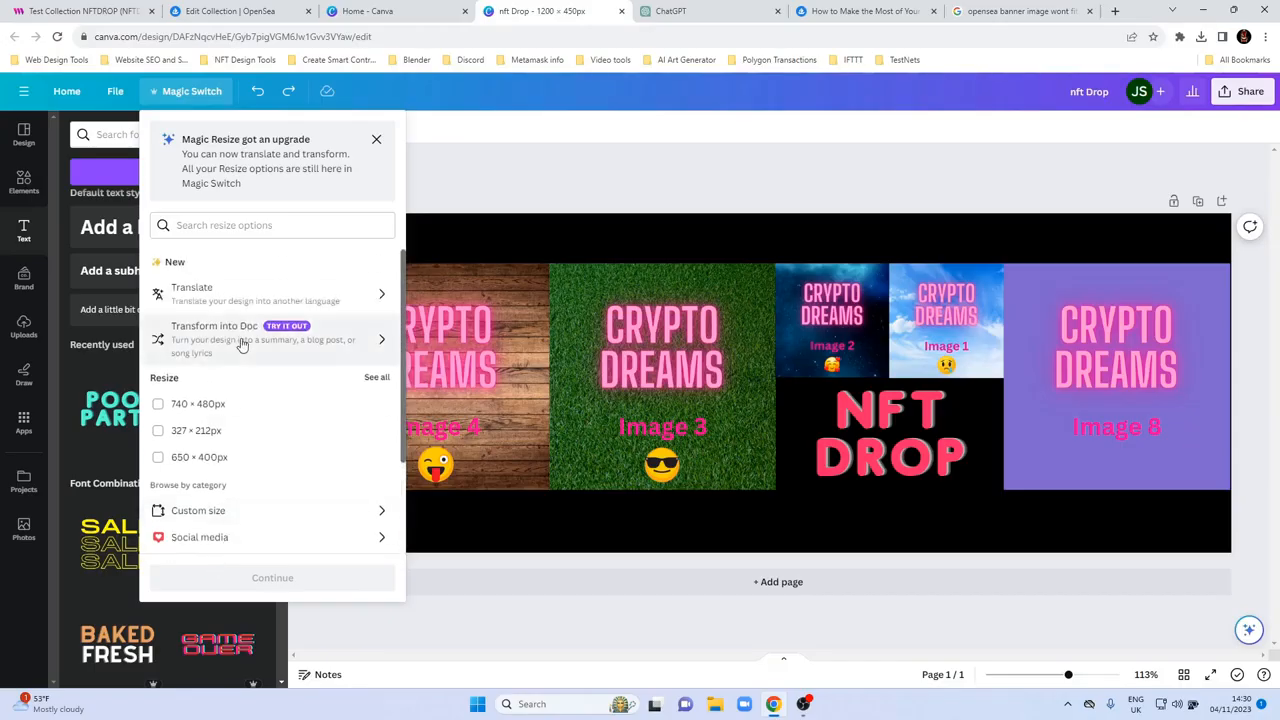
pyautogui.click(225, 514)
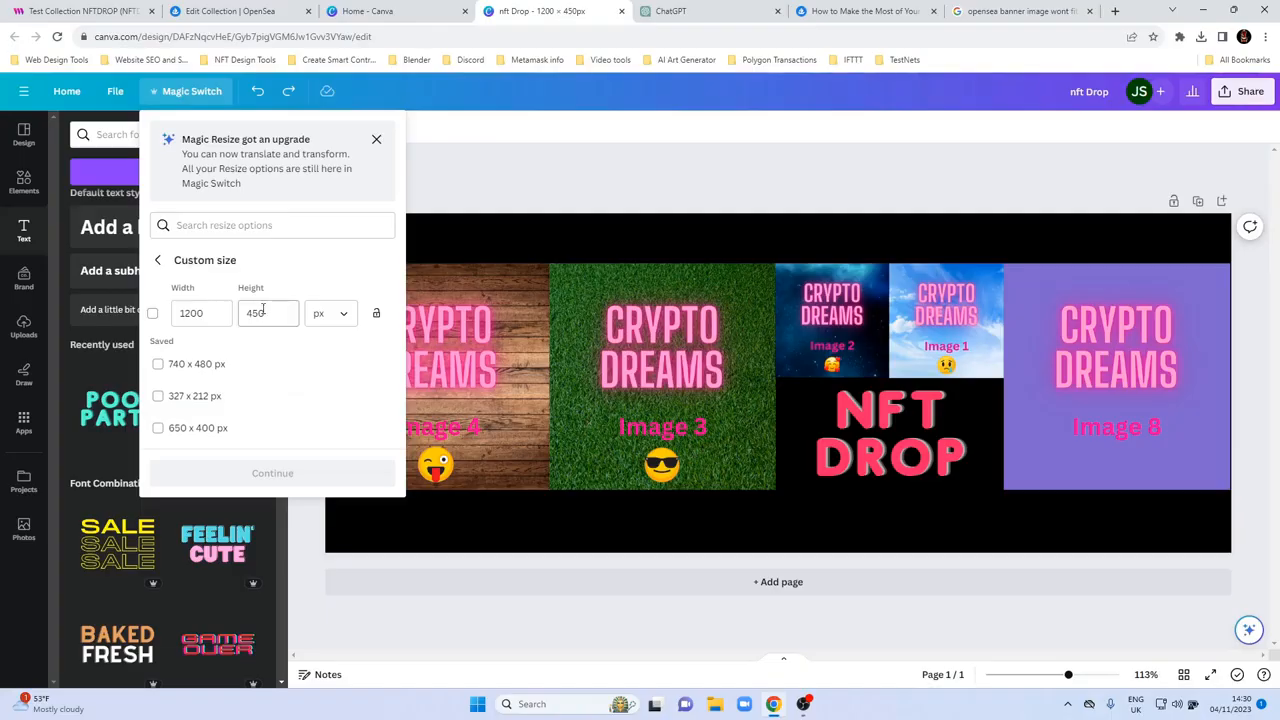
pyautogui.click(214, 312)
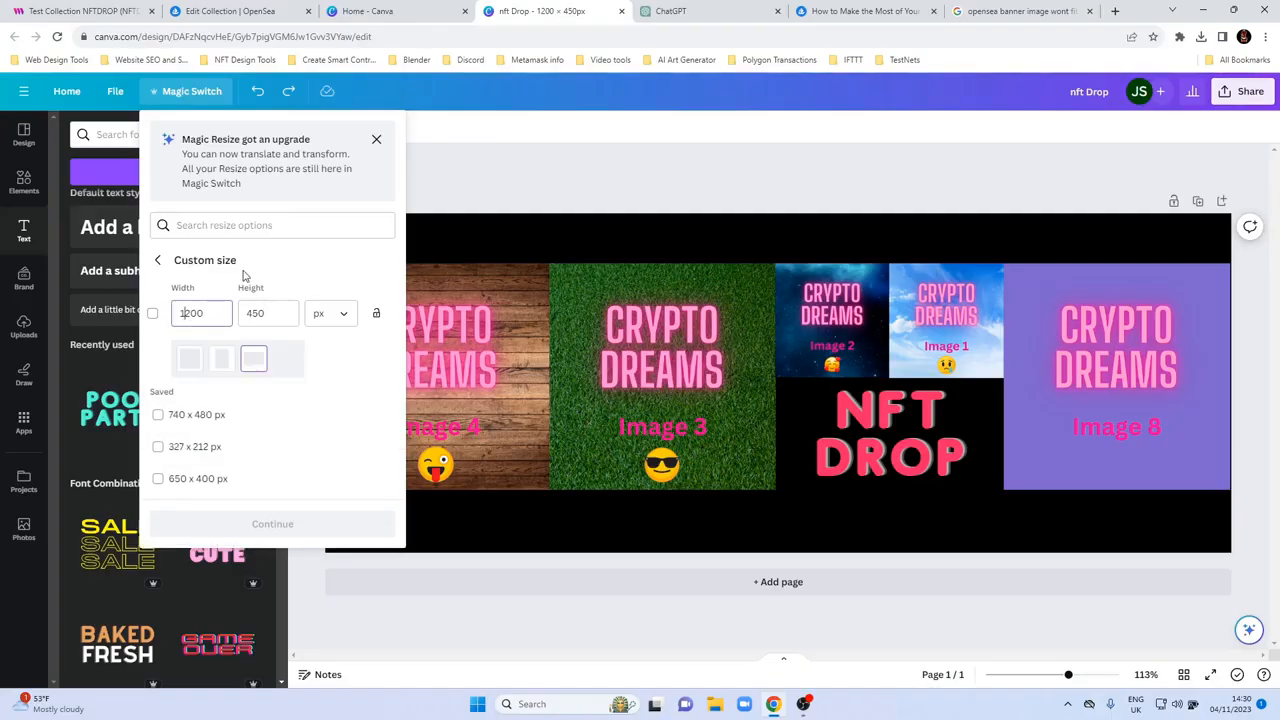
pyautogui.press('BackSpace')
pyautogui.write('4')
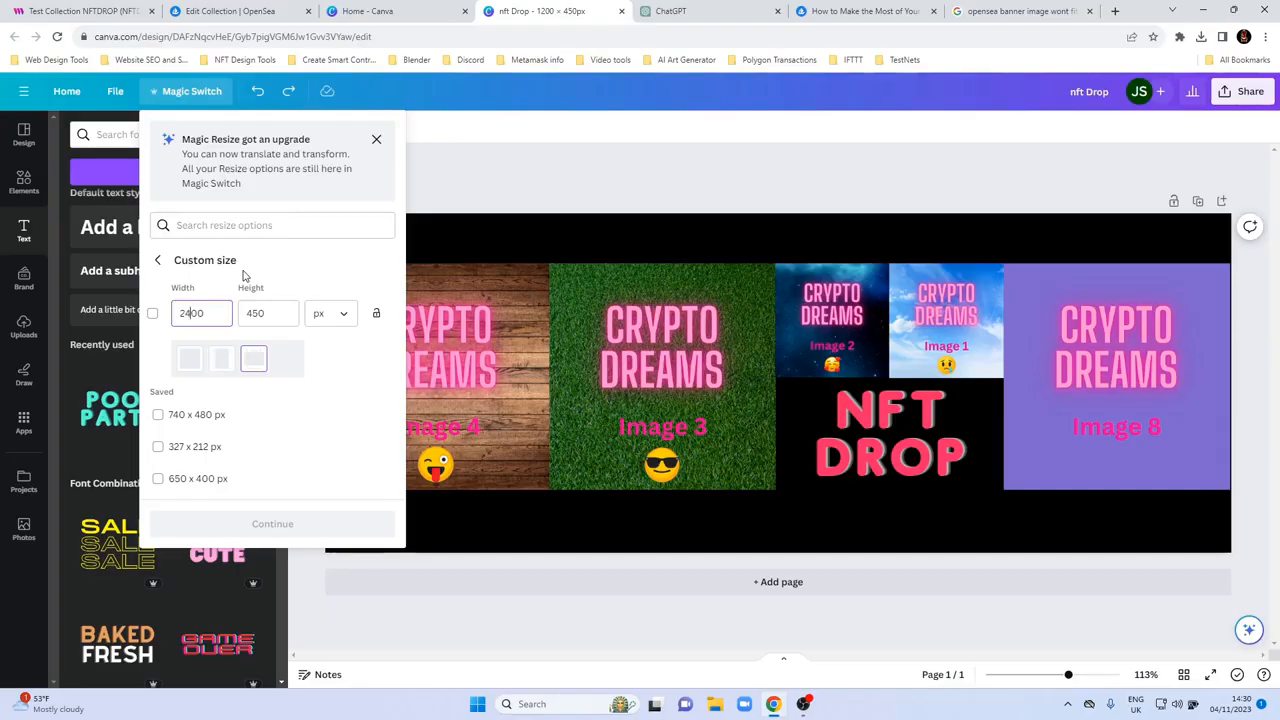
pyautogui.doubleClick(242, 313)
pyautogui.write('800')
pyautogui.click(219, 311)
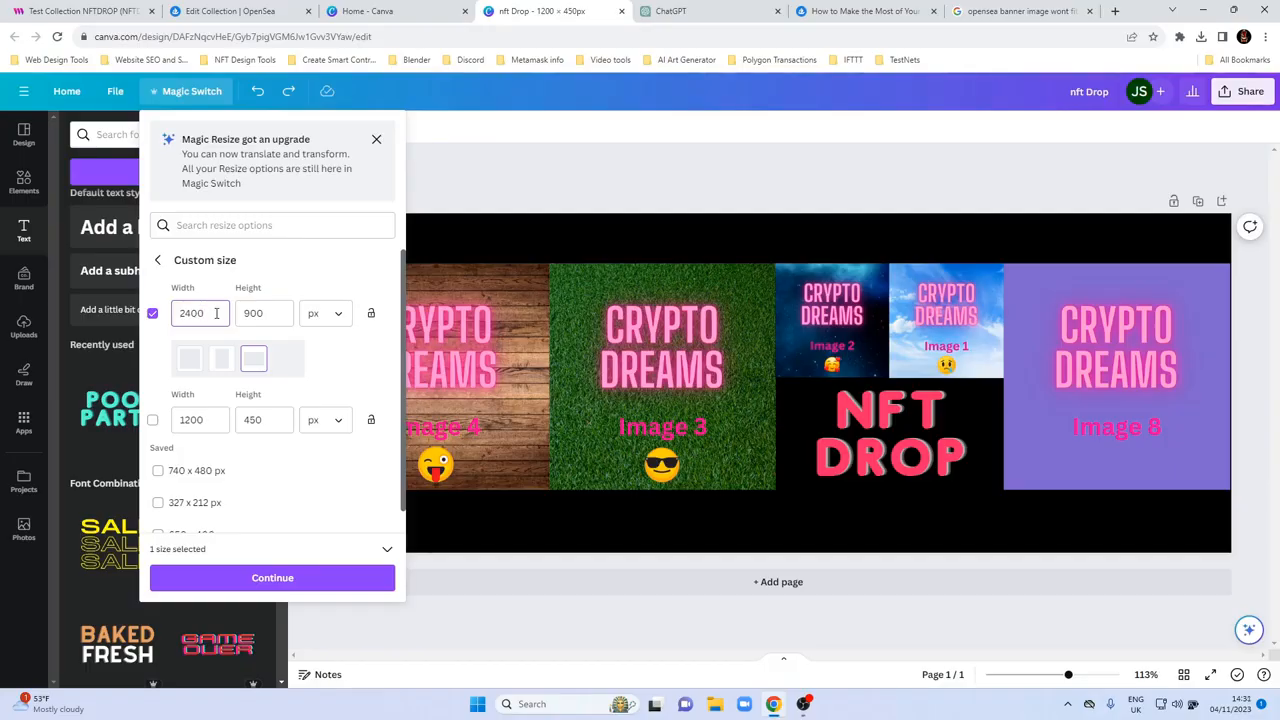
pyautogui.click(270, 583)
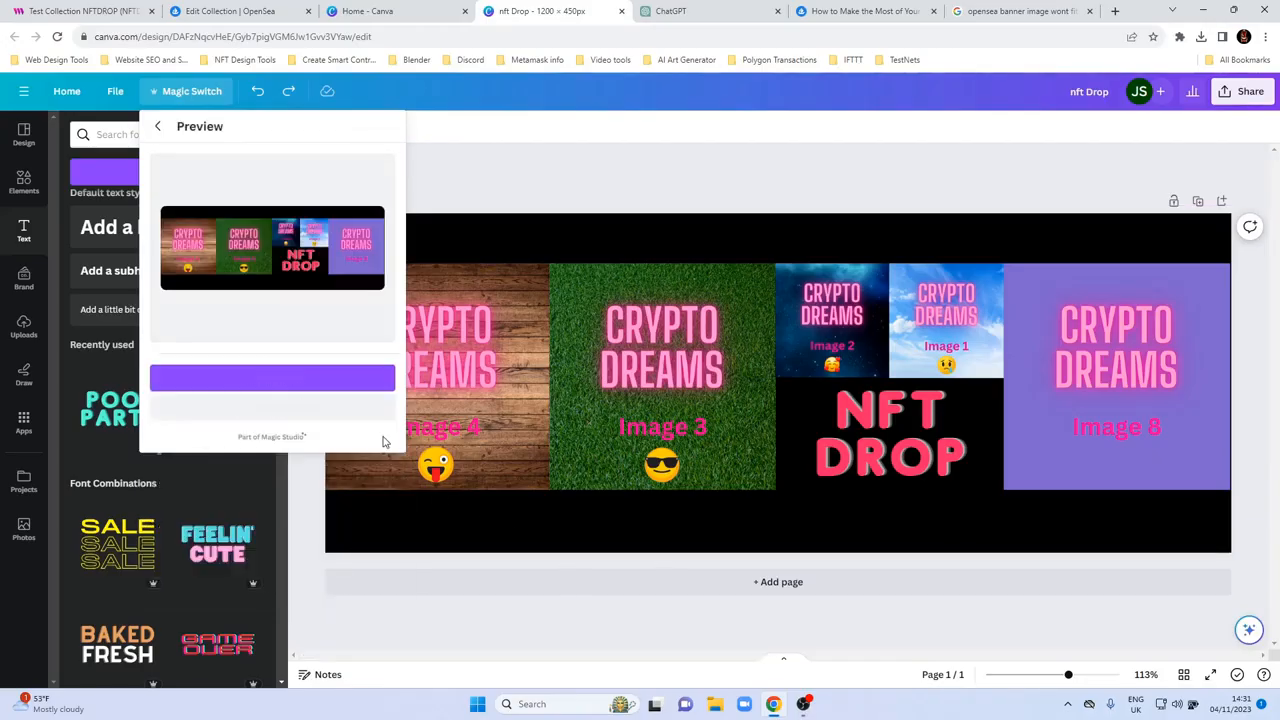
pyautogui.click(314, 411)
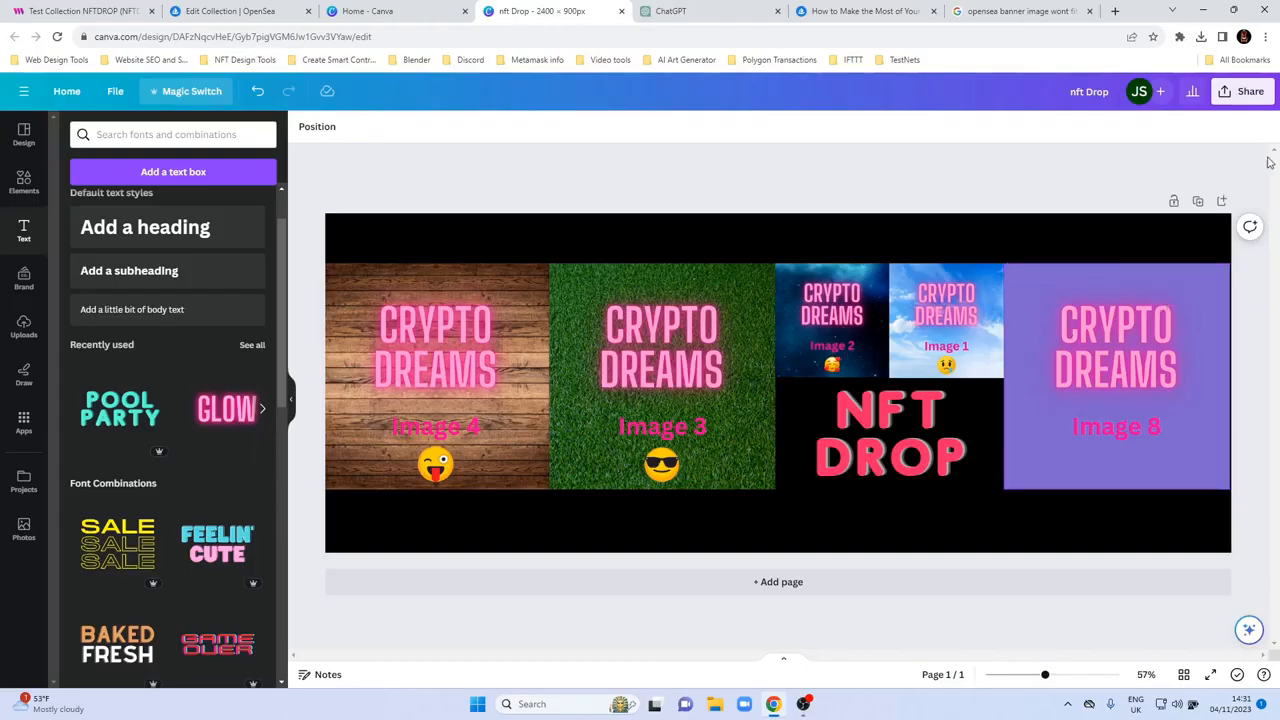
# Step: Download the resized "nft Drop" banner as a PNG at size 1
pyautogui.click(1245, 93)
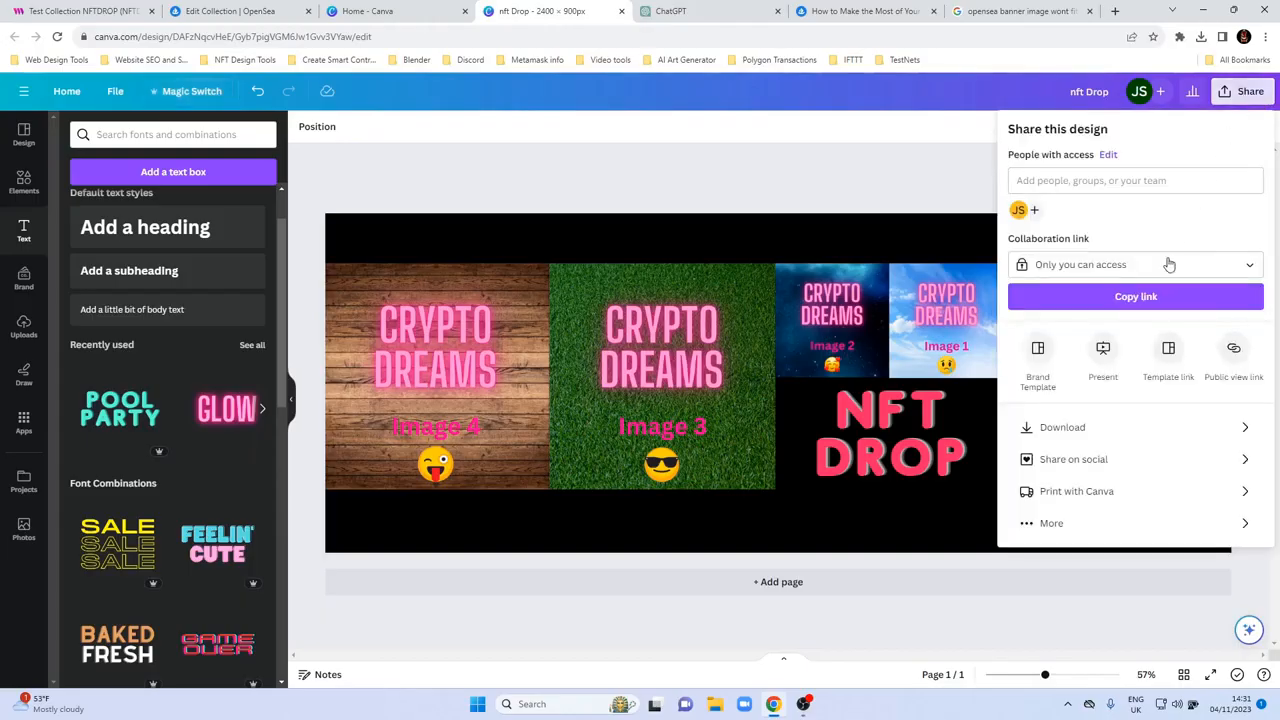
pyautogui.click(1081, 428)
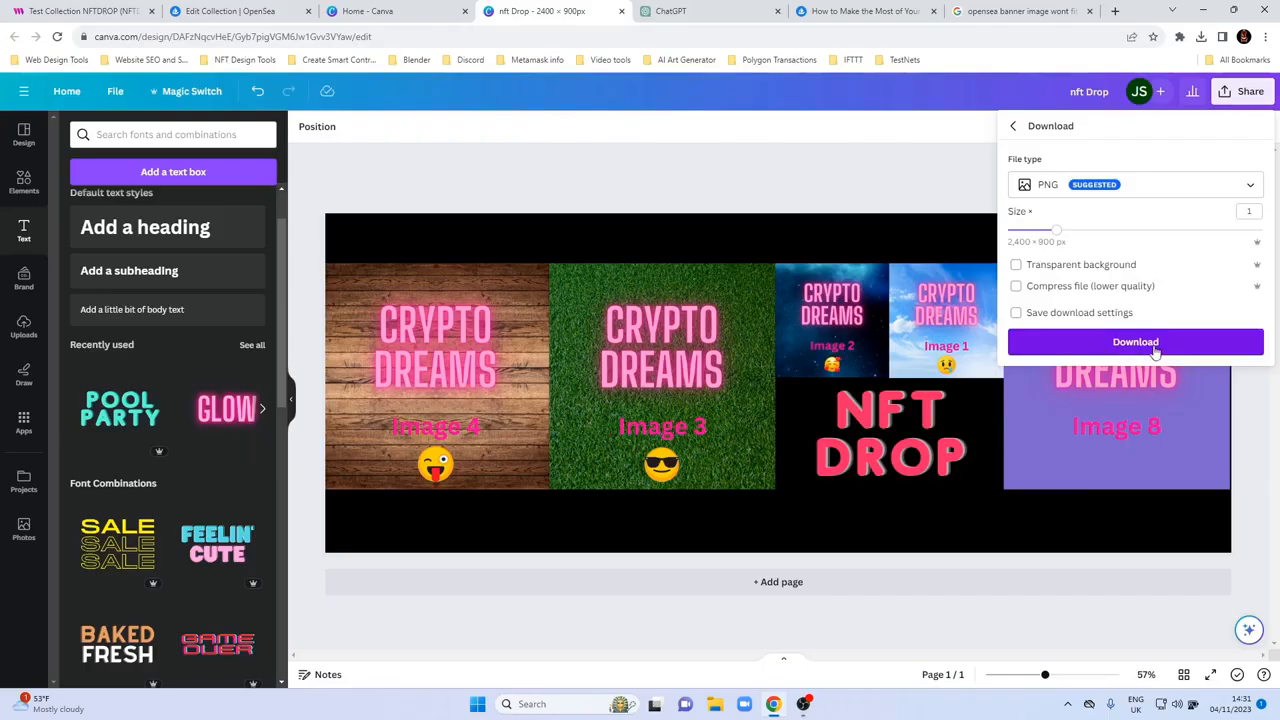
pyautogui.click(1136, 342)
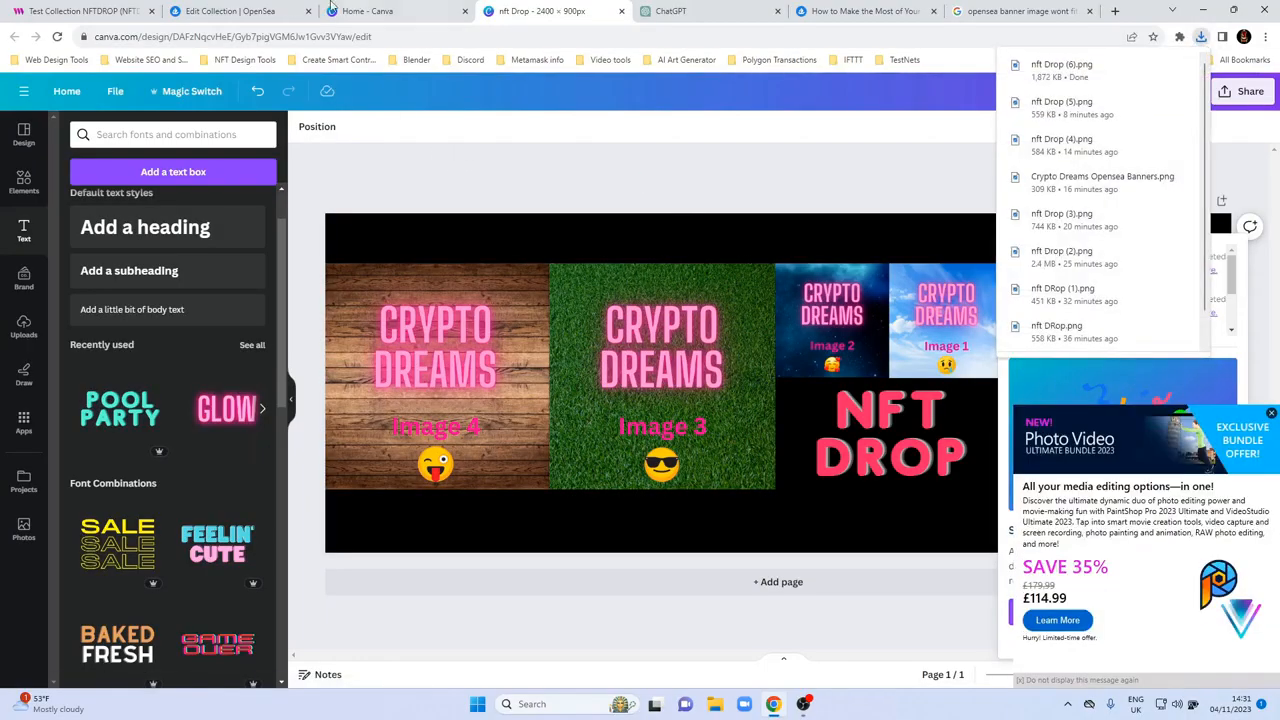
# Step: Switch to the OpenSea collection editor, remove the current desktop banner and upload "nft Drop (6)" in its place
pyautogui.click(253, 8)
pyautogui.moveTo(781, 184)
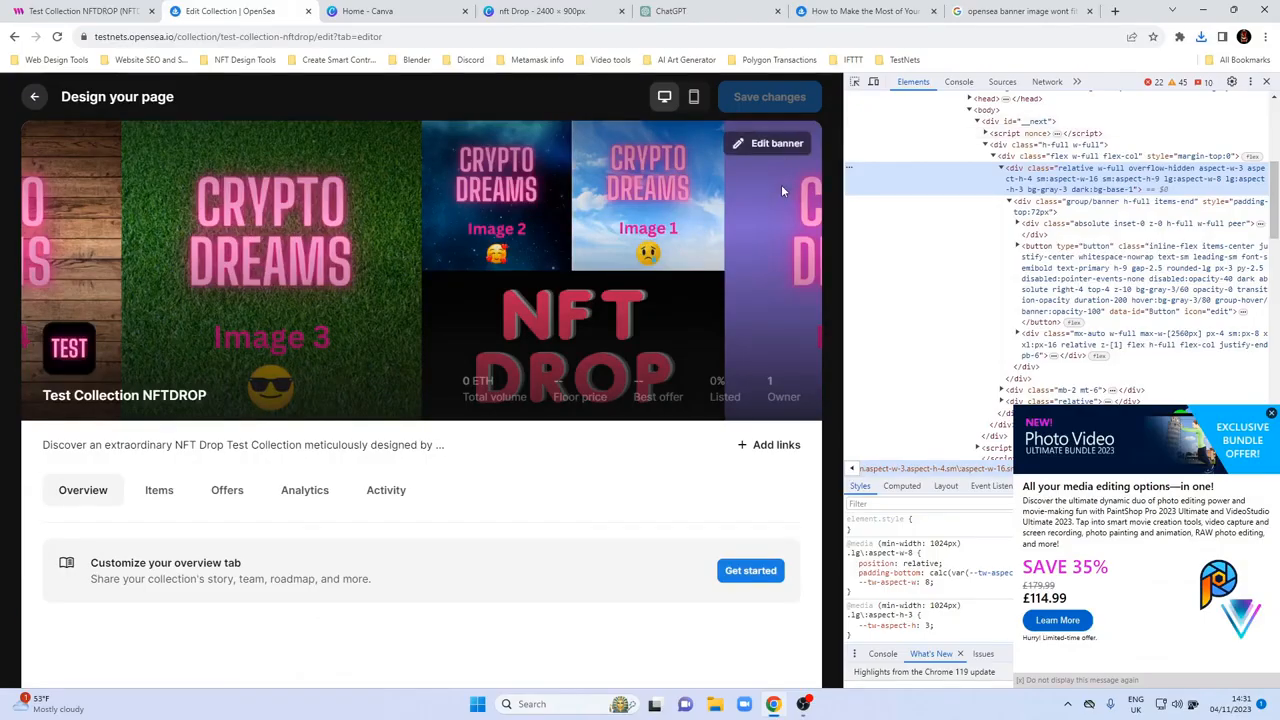
pyautogui.click(765, 143)
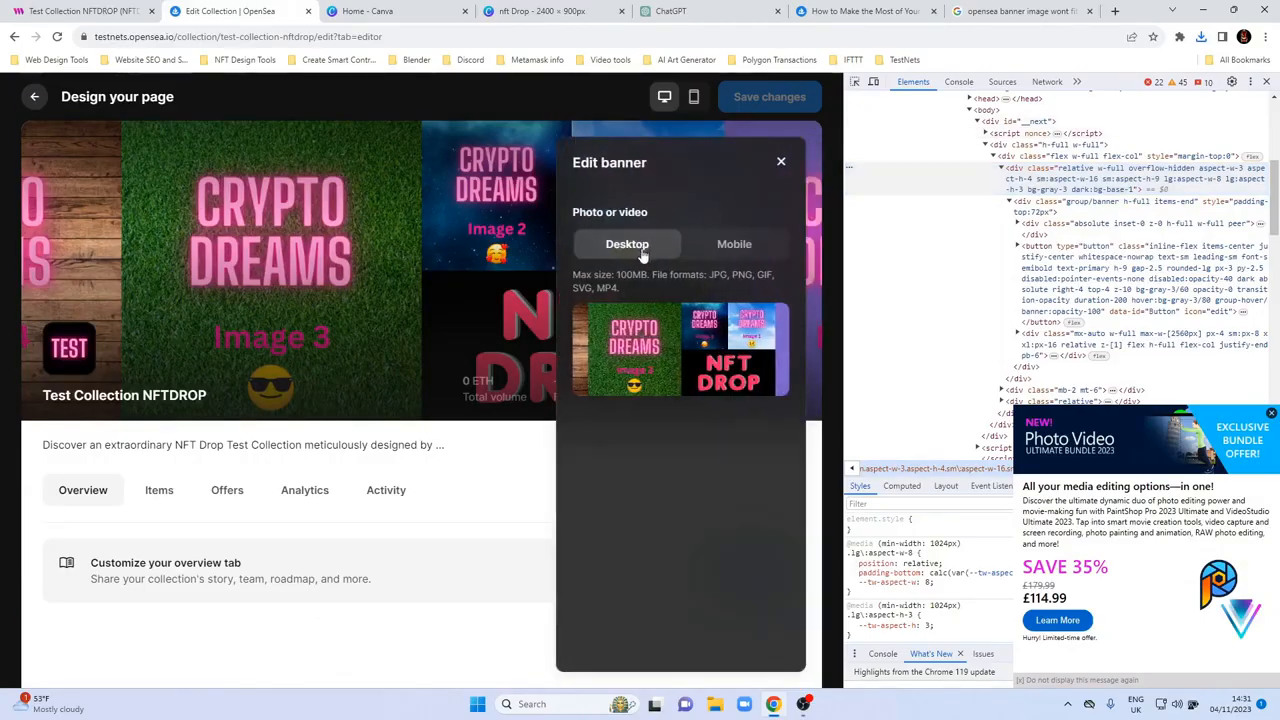
pyautogui.click(769, 322)
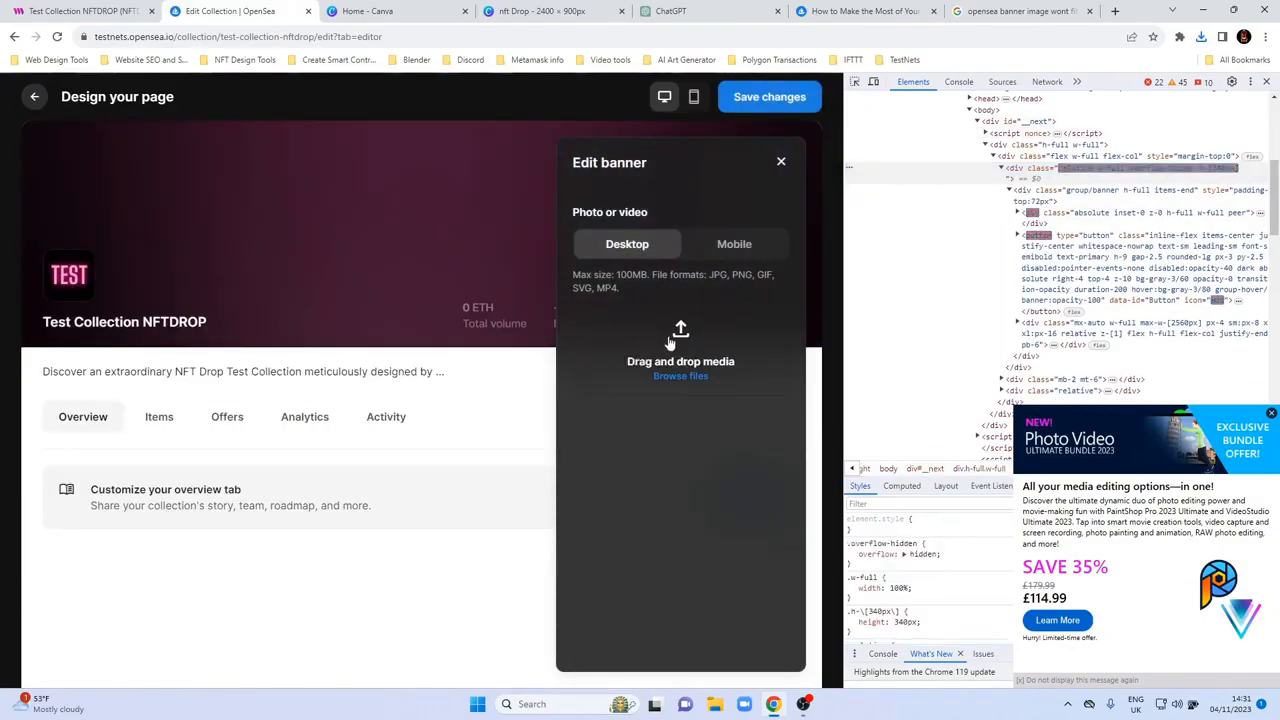
pyautogui.click(674, 338)
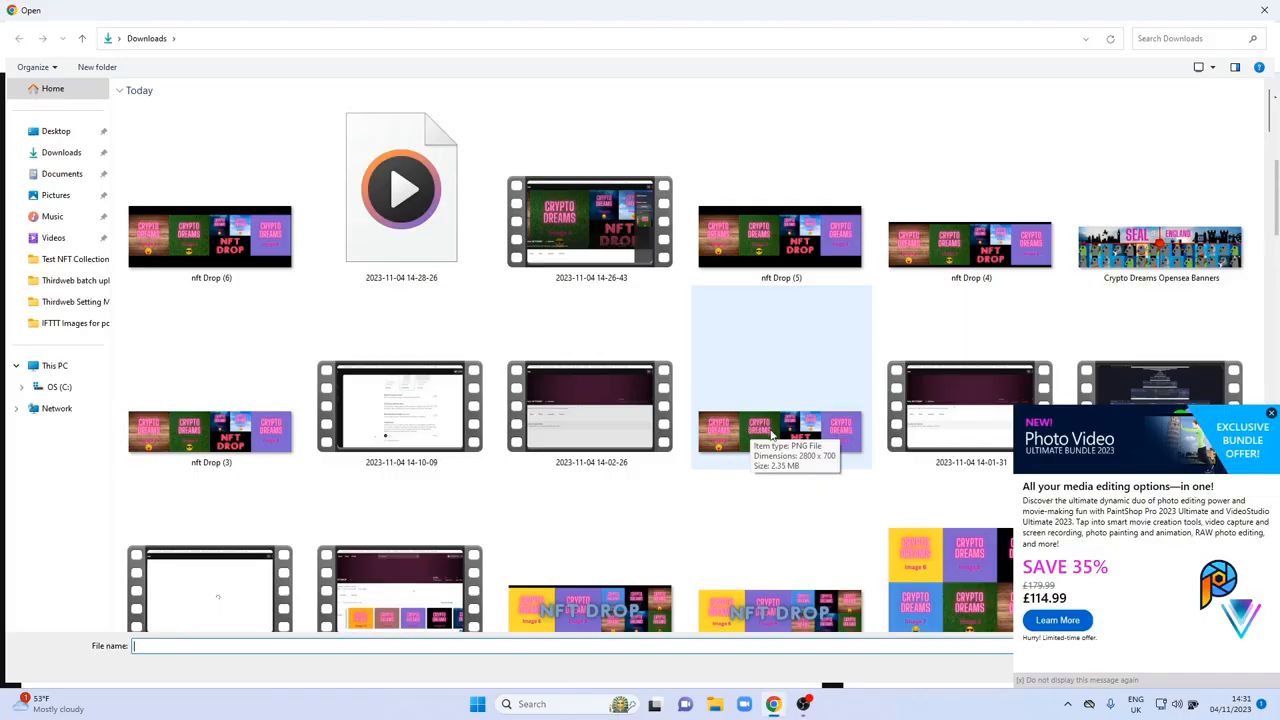
pyautogui.doubleClick(195, 238)
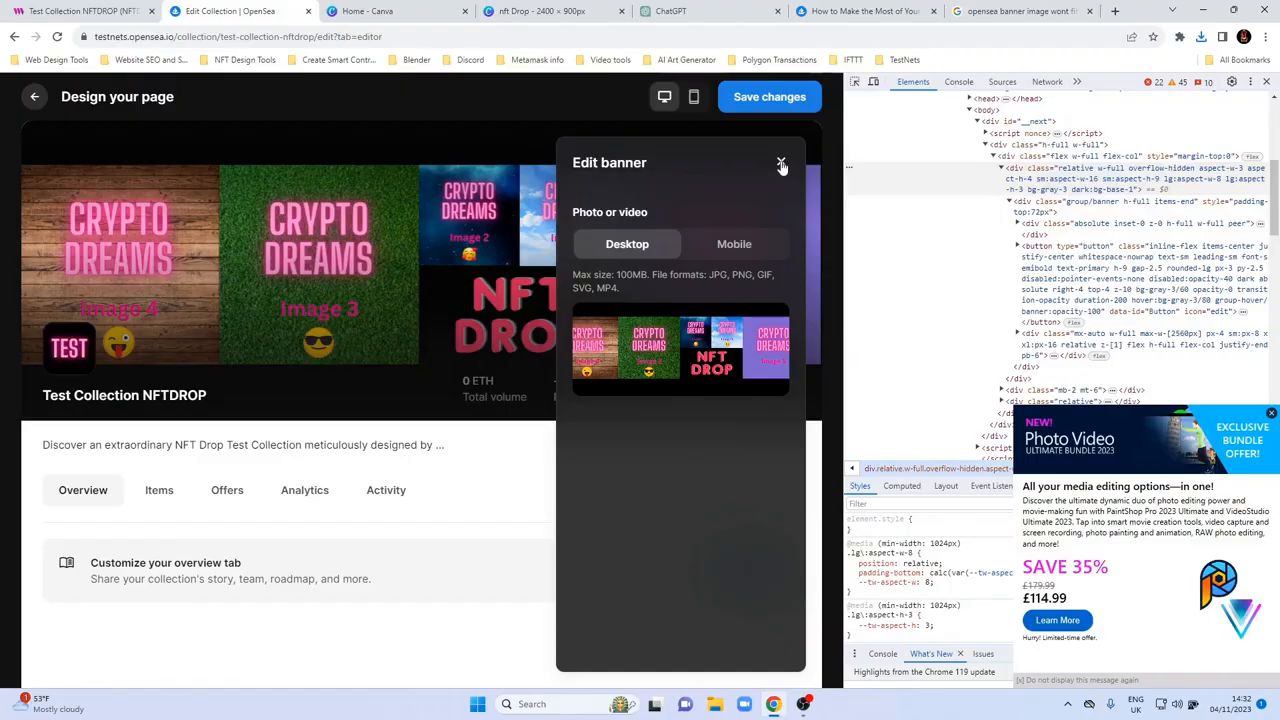
# Step: Compare how the new banner is cropped in the mobile and desktop versions
pyautogui.click(725, 252)
pyautogui.click(628, 244)
pyautogui.click(734, 245)
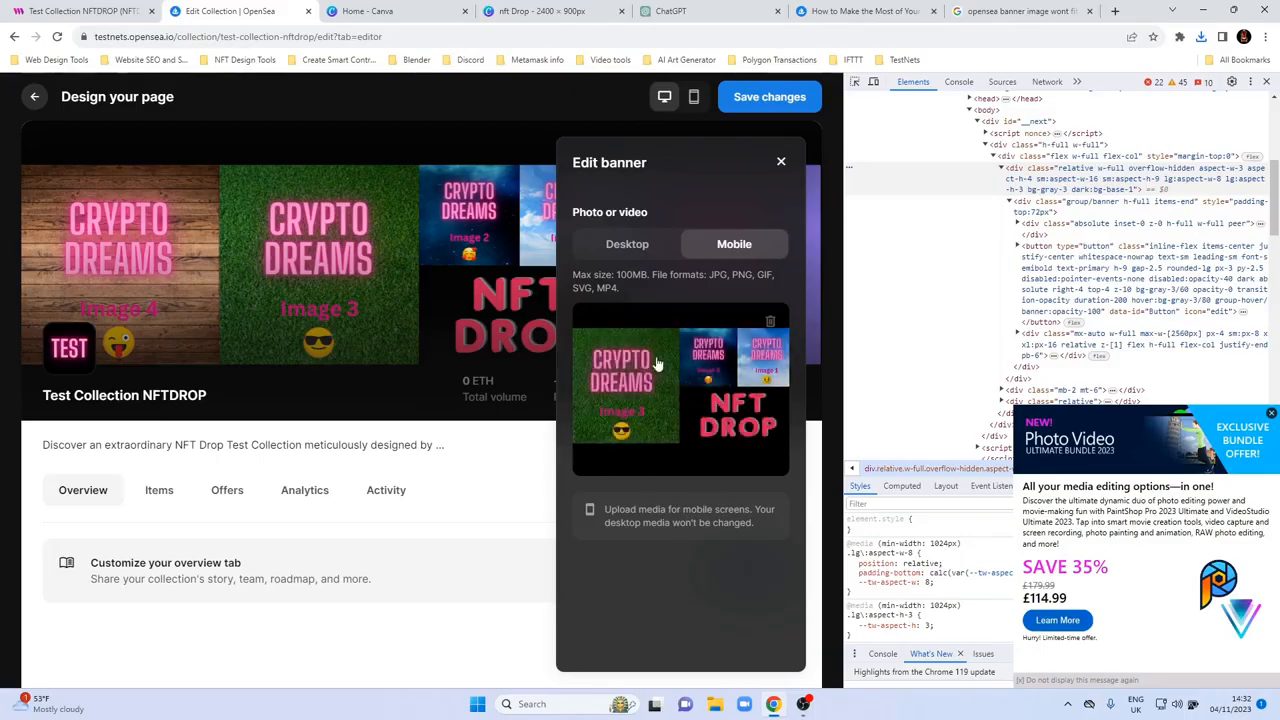
pyautogui.click(640, 246)
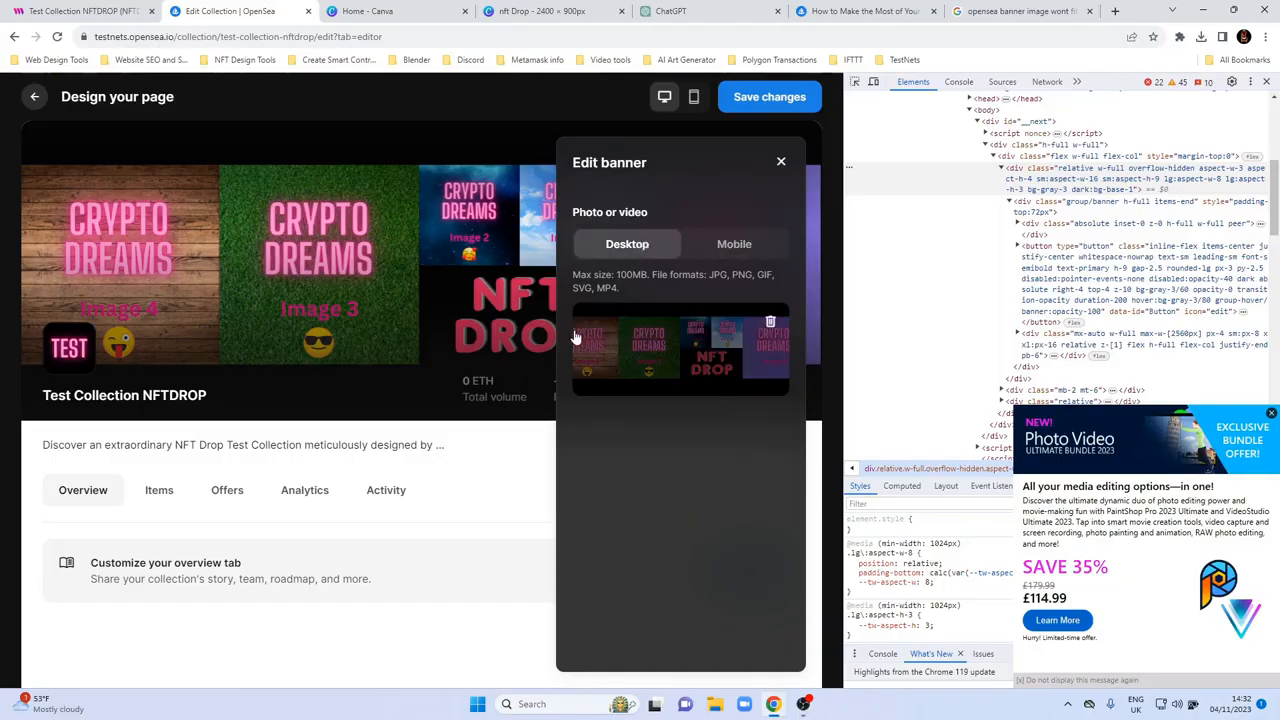
pyautogui.moveTo(765, 330)
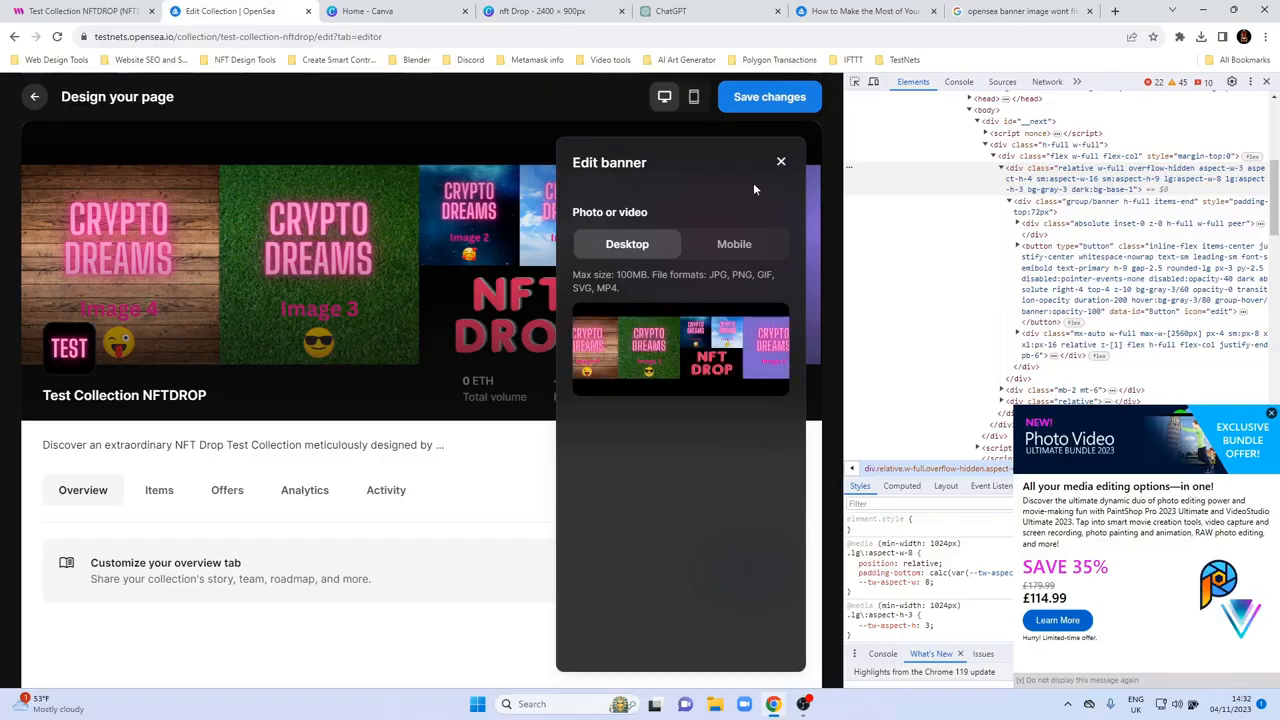
# Step: Close the banner settings and the developer tools to show the page design at full width
pyautogui.rightClick(16, 264)
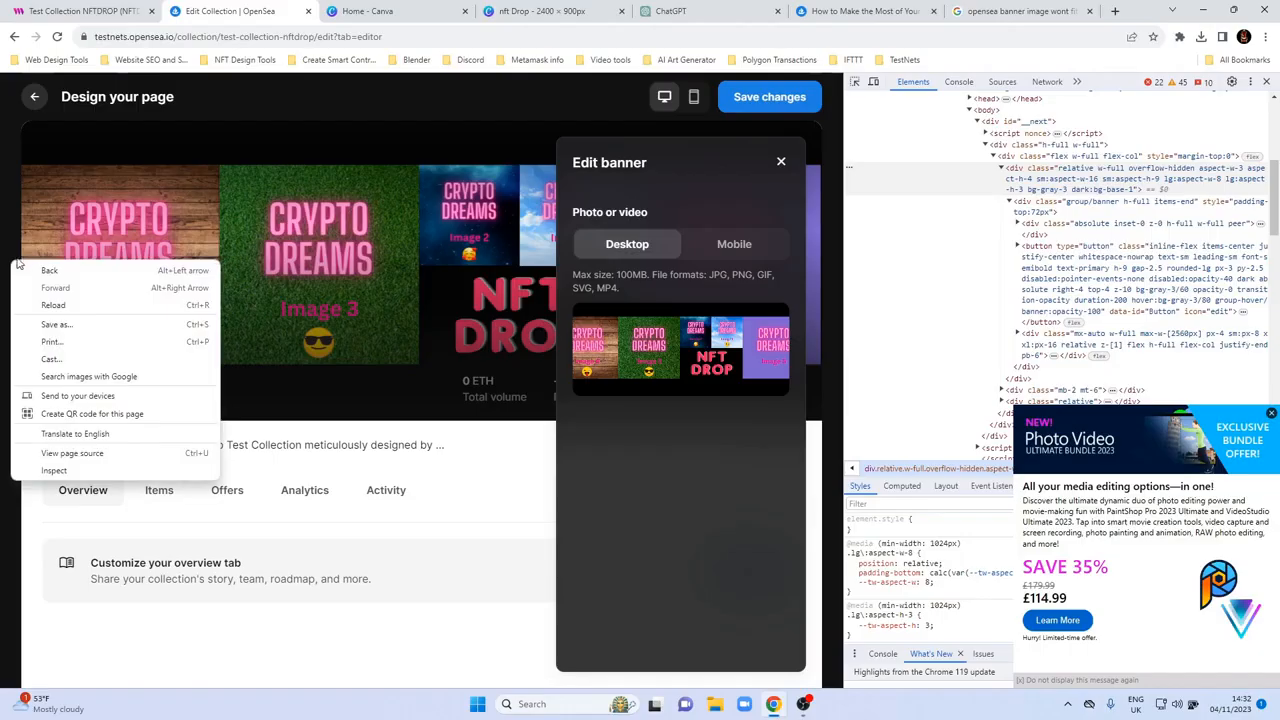
pyautogui.click(781, 164)
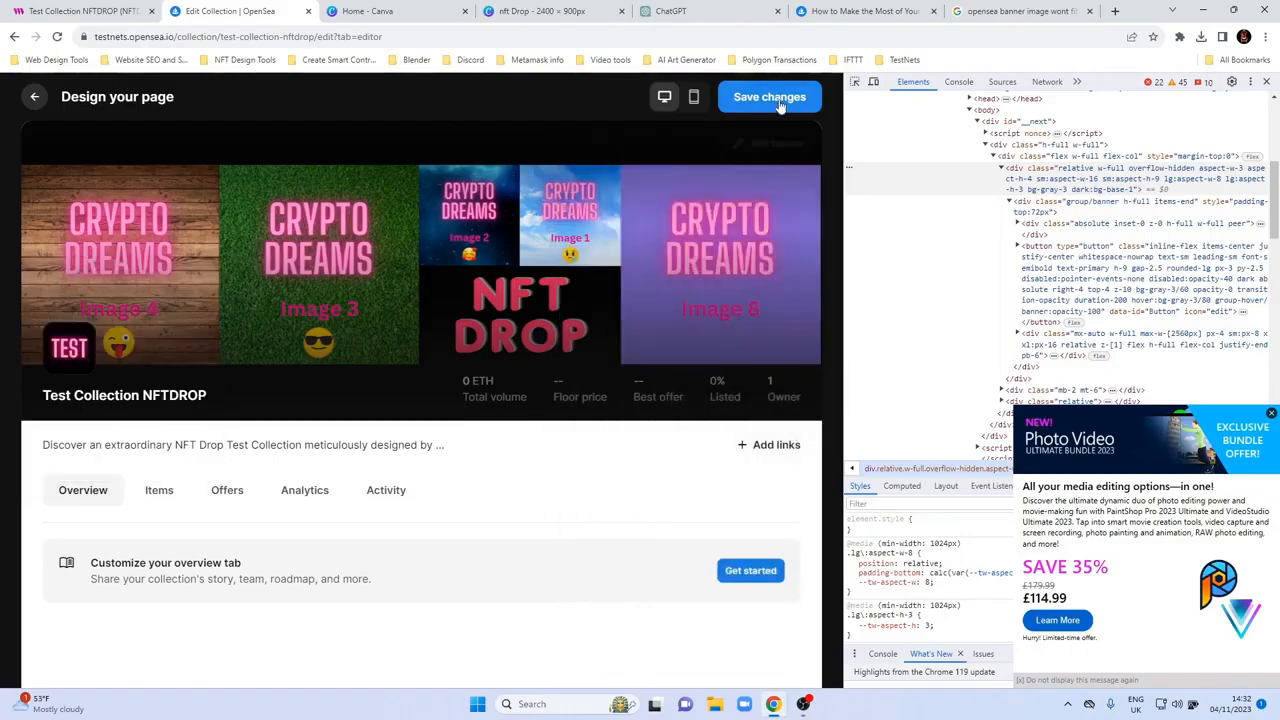
pyautogui.click(1266, 82)
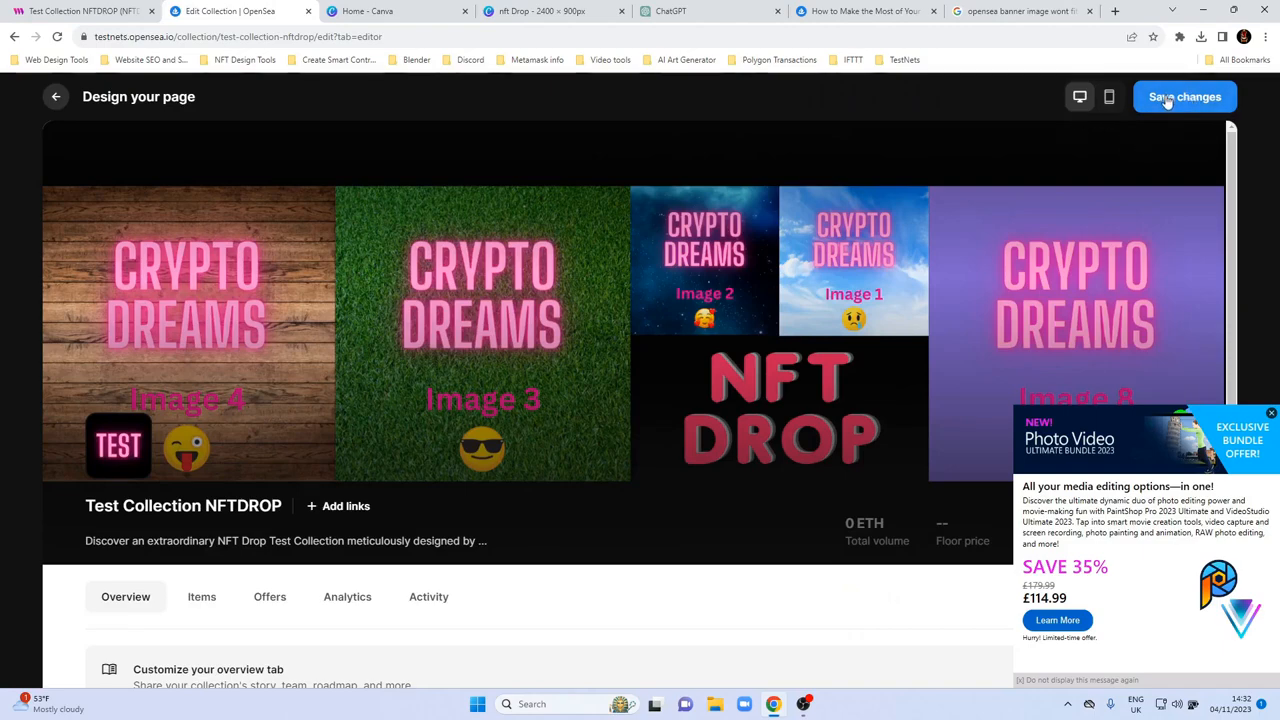
# Step: Dismiss the pop-up advertisement and save the page design changes with the new banner
pyautogui.click(1271, 413)
pyautogui.moveTo(1112, 143)
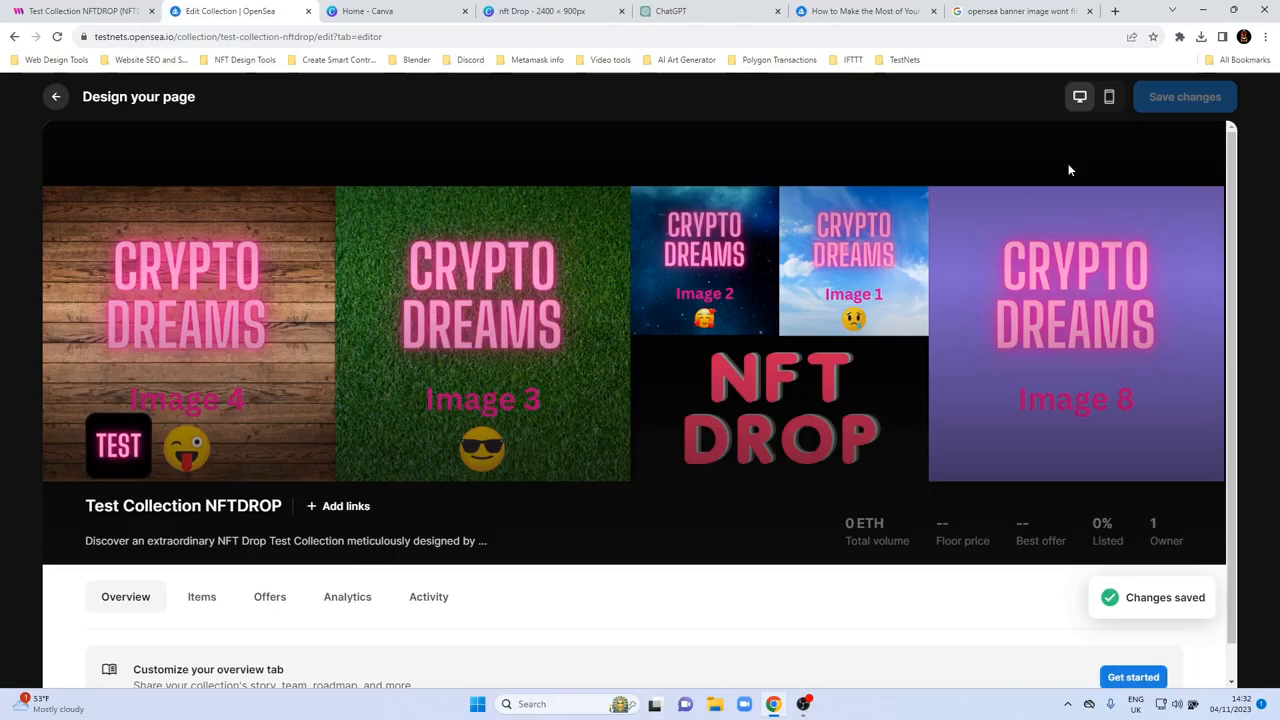
pyautogui.scroll(-1, 700, 412)
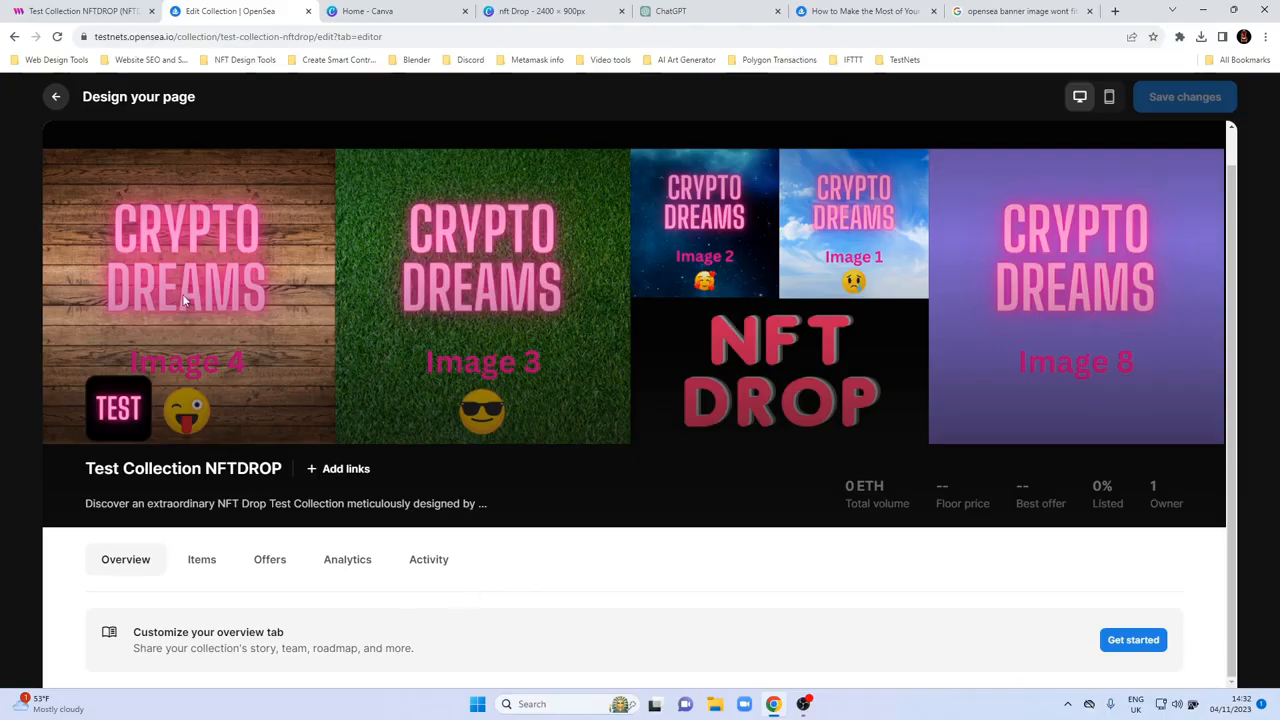
# Step: Leave the collection editor, open the public page of Test Collection NFTDROP from the recent searches and reload it
pyautogui.click(56, 96)
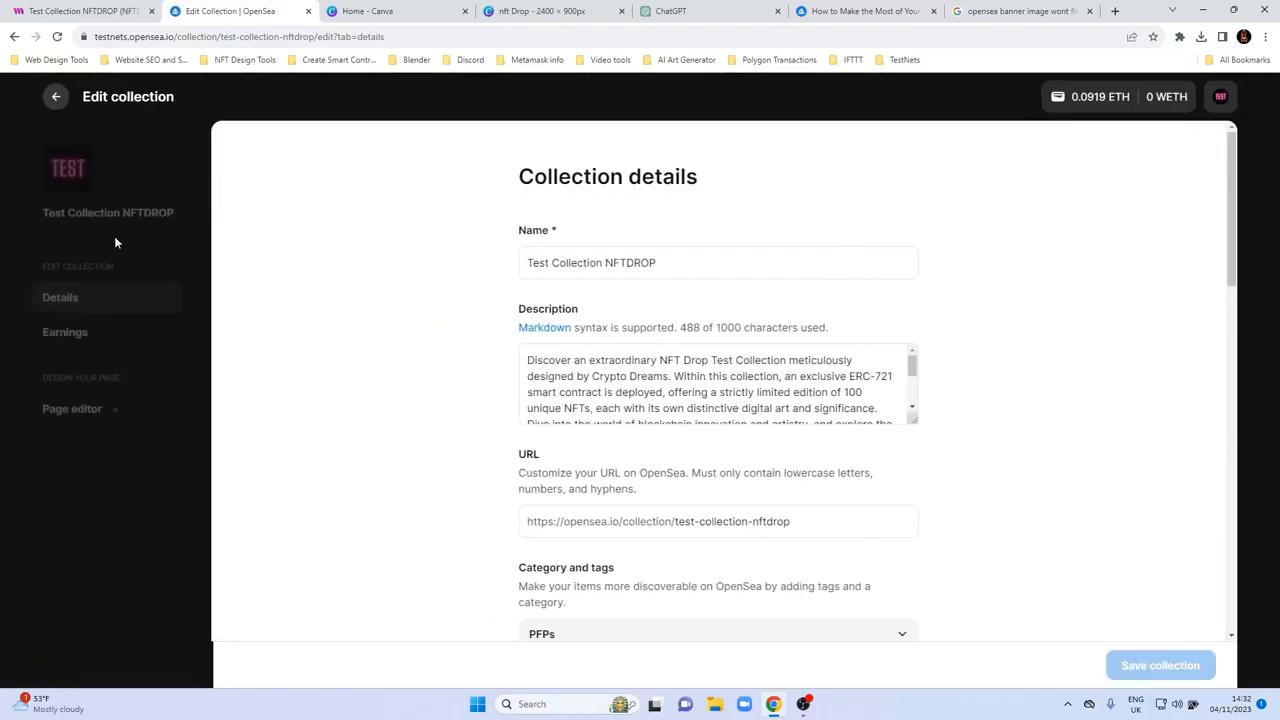
pyautogui.click(52, 96)
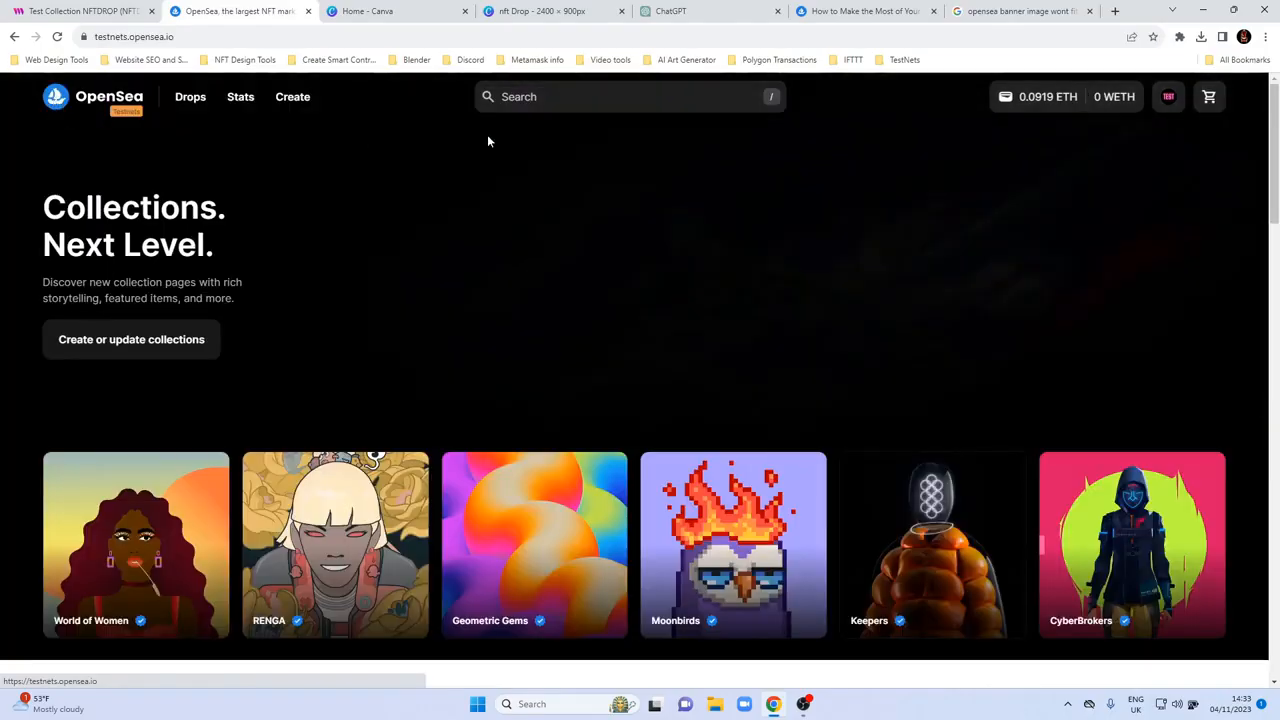
pyautogui.click(539, 98)
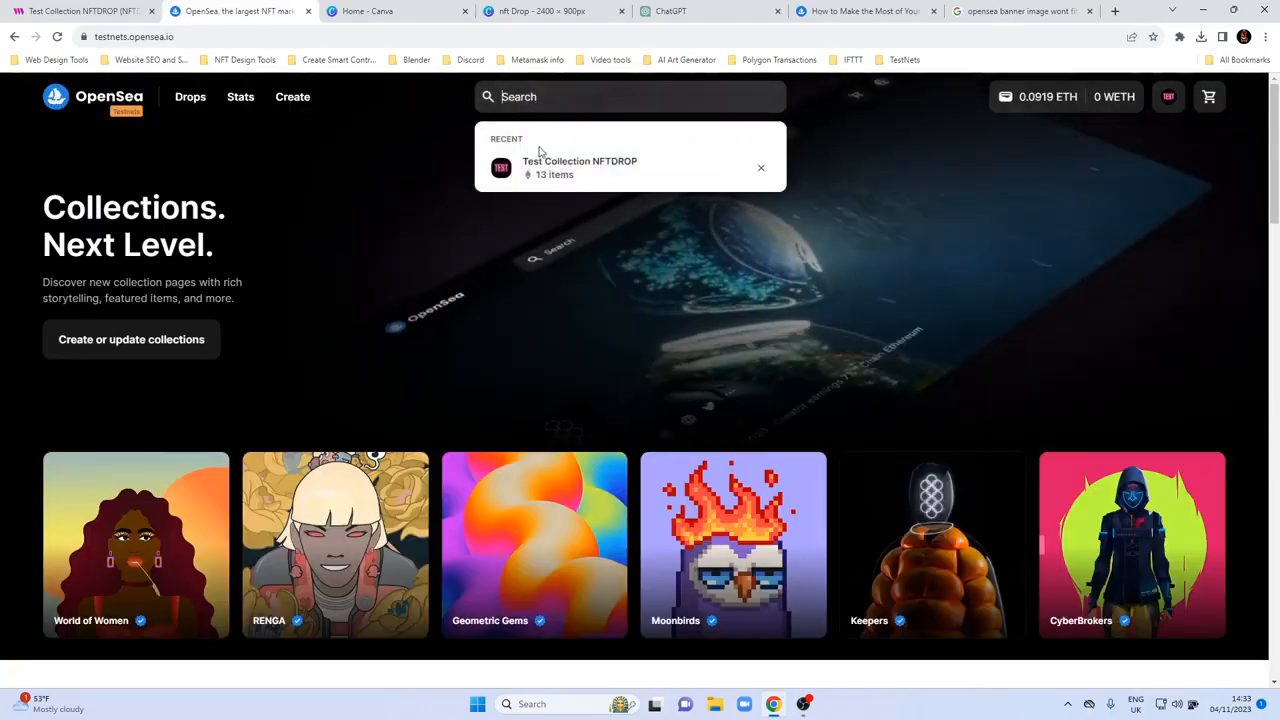
pyautogui.click(547, 169)
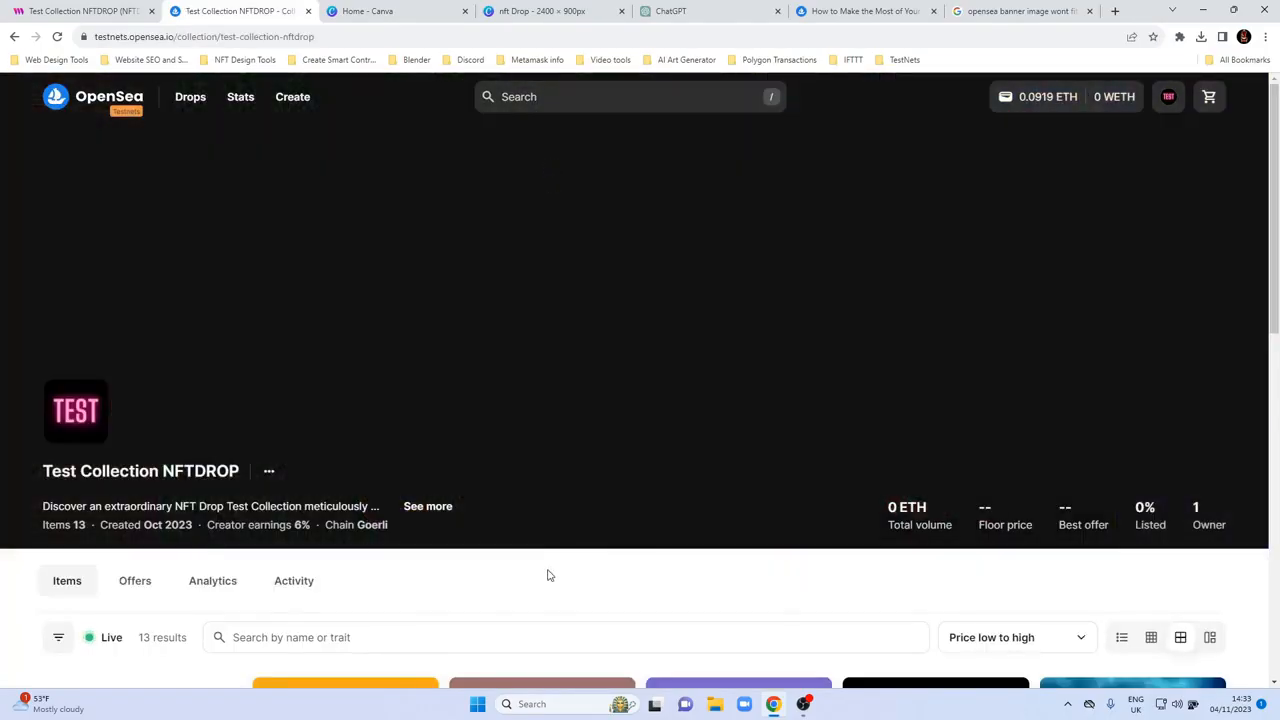
pyautogui.click(57, 37)
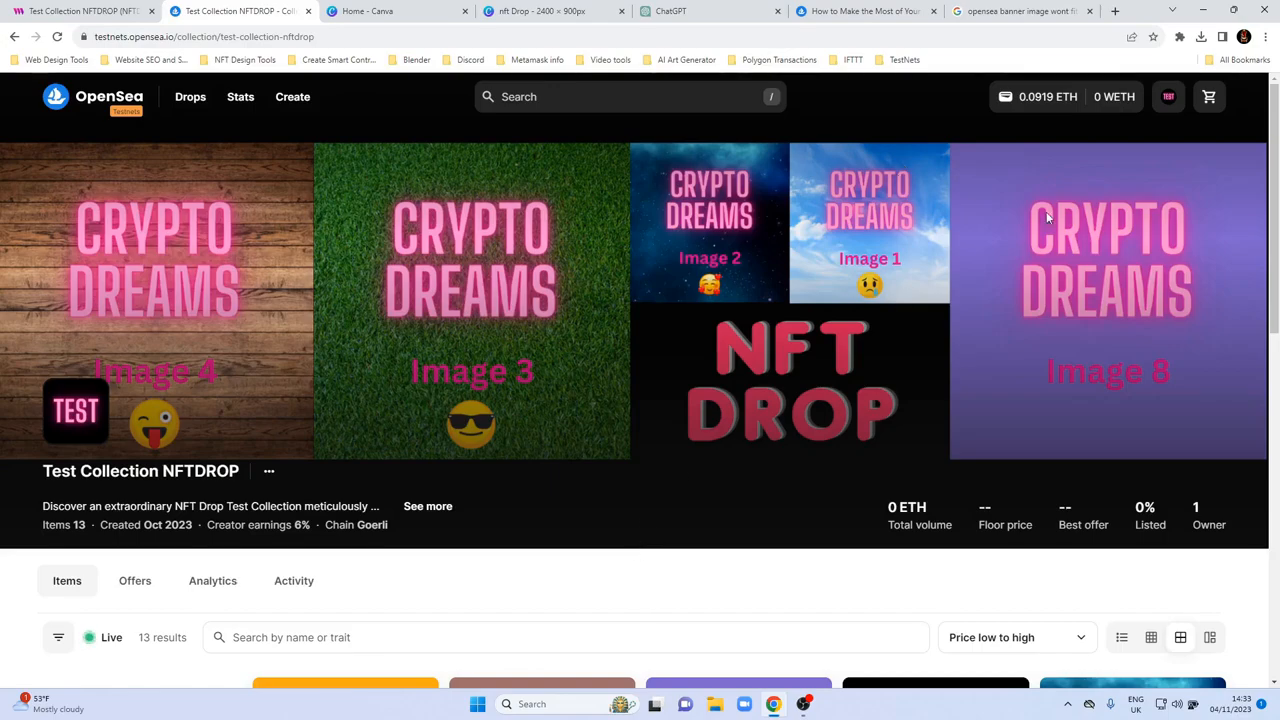
# Step: Look over the banner and the NFT items on the public collection page
pyautogui.scroll(-4, 577, 457)
pyautogui.scroll(4, 576, 459)
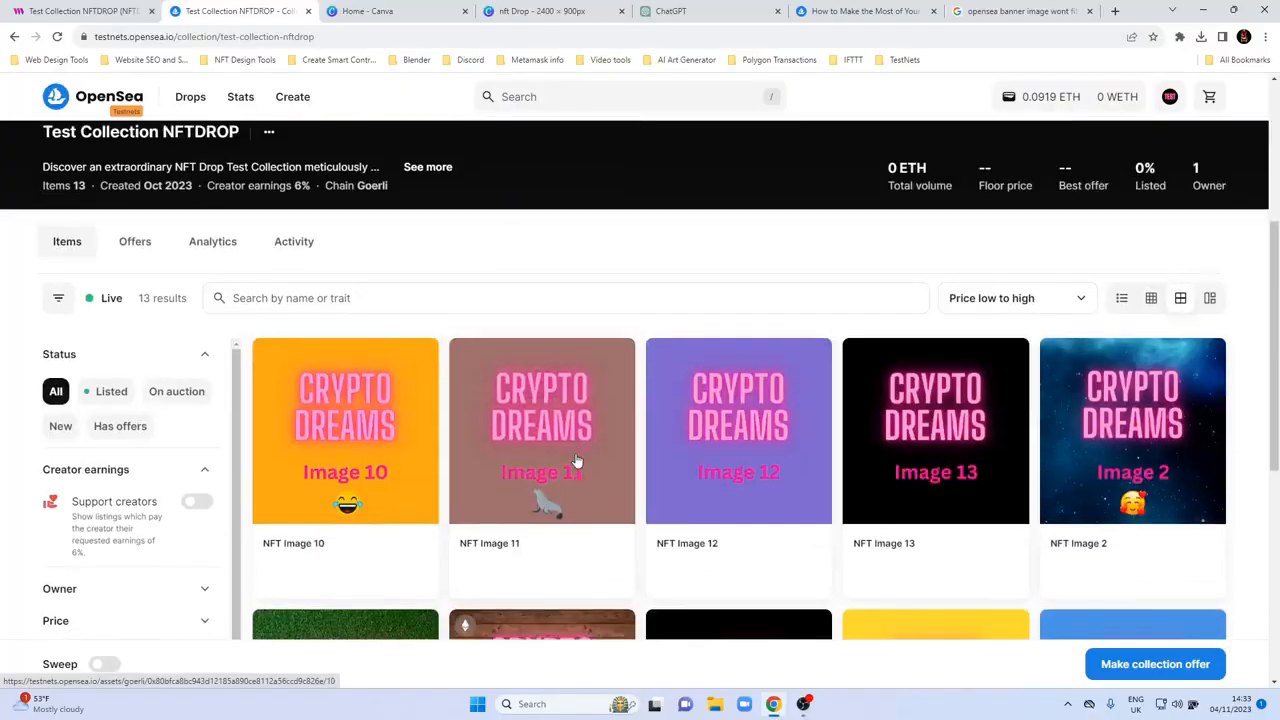
pyautogui.scroll(1, 575, 459)
pyautogui.scroll(-2, 570, 458)
pyautogui.scroll(2, 400, 460)
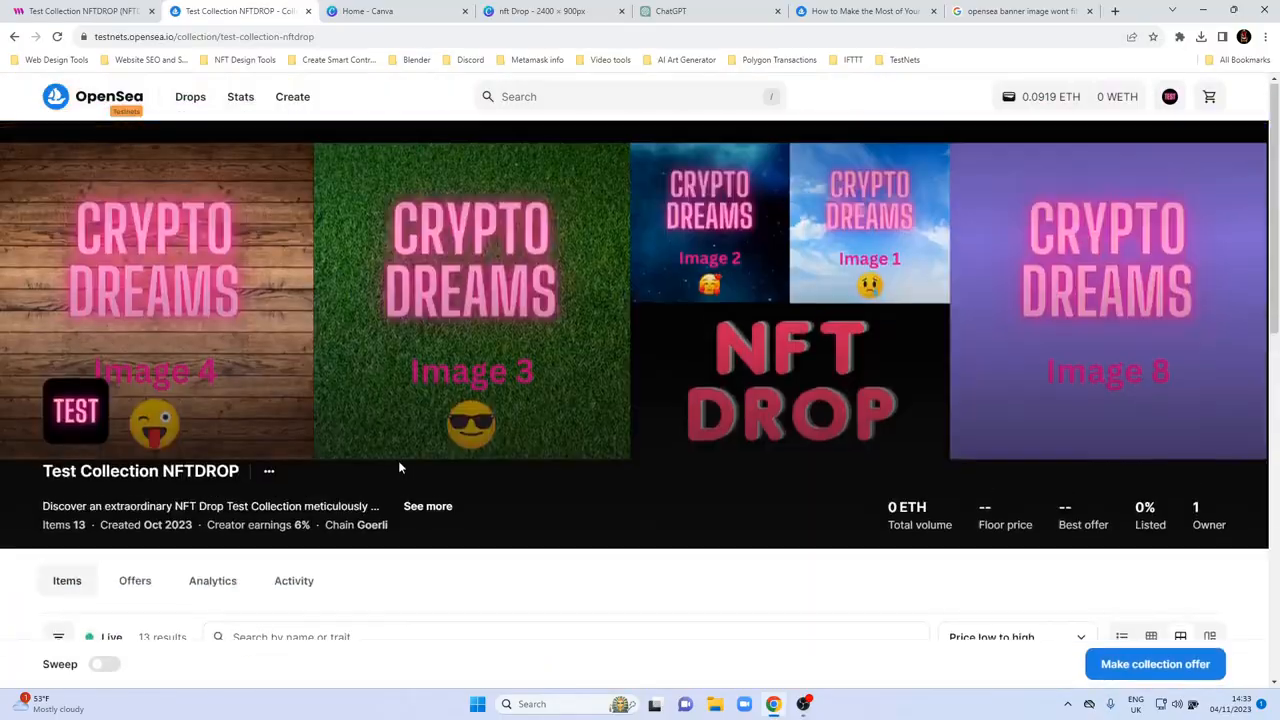
# Step: Expand the full collection description and read it through to the website link at its end
pyautogui.click(418, 508)
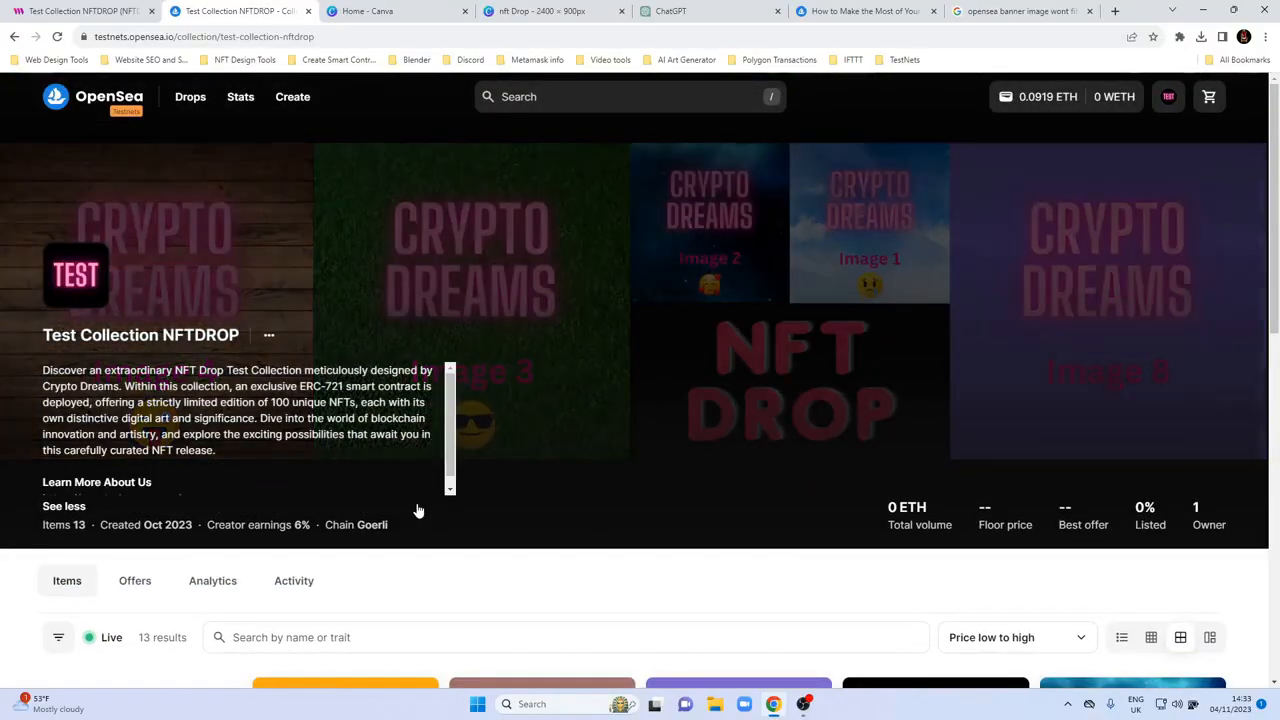
pyautogui.scroll(-3, 208, 402)
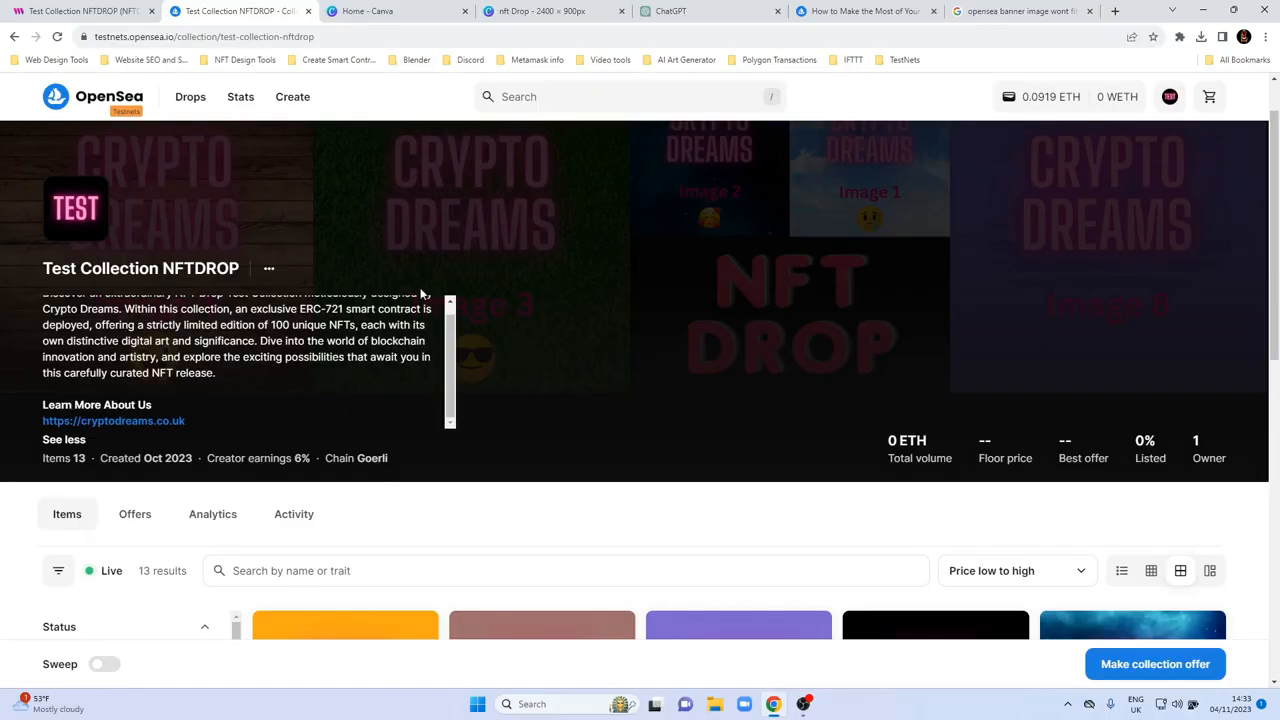
pyautogui.scroll(1, 419, 300)
pyautogui.scroll(-1, 314, 425)
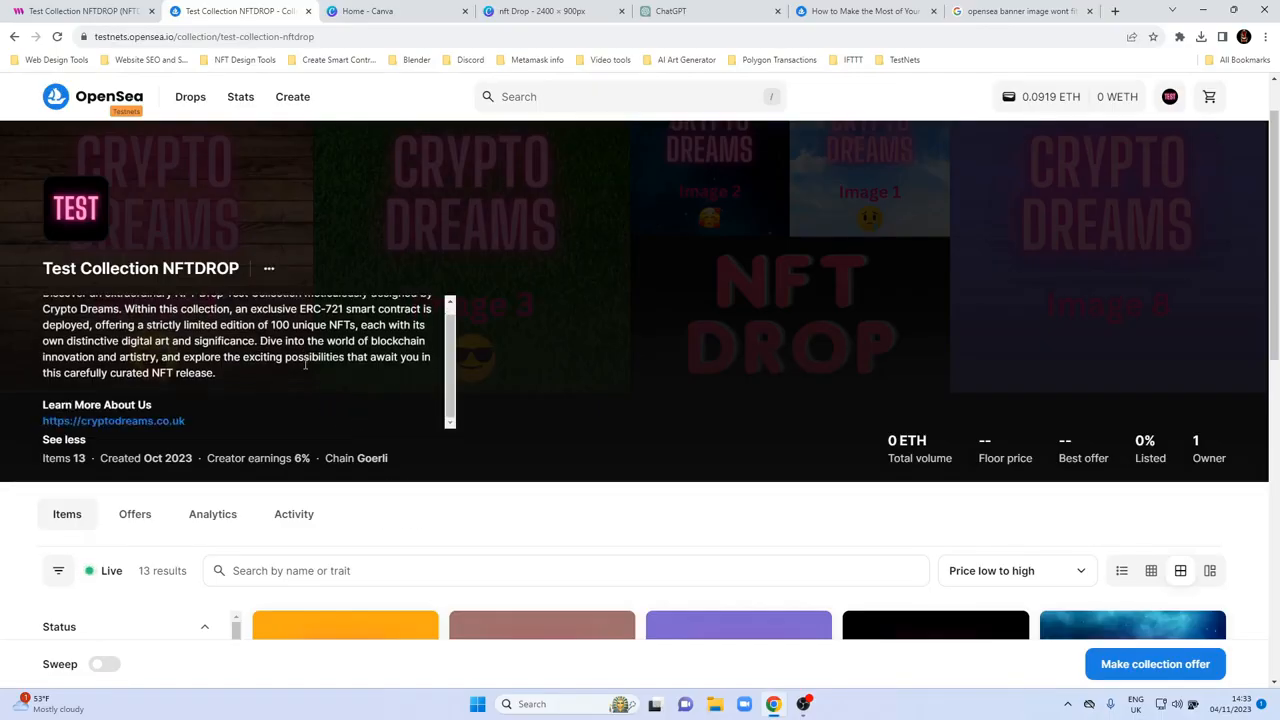